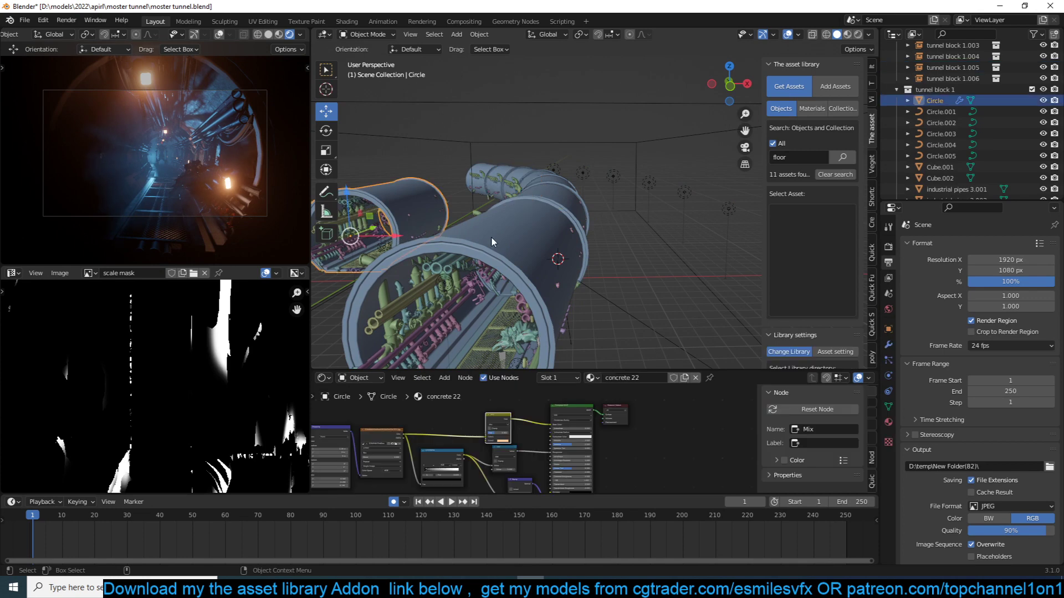
# - Play the tunnel flythrough animation to review it in the camera view, and return to the start of the timeline
pyautogui.keyDown('shift'); pyautogui.moveTo(491, 238); pyautogui.dragTo(596, 265, button='middle'); pyautogui.keyUp('shift')
pyautogui.scroll(-4, 597, 271)
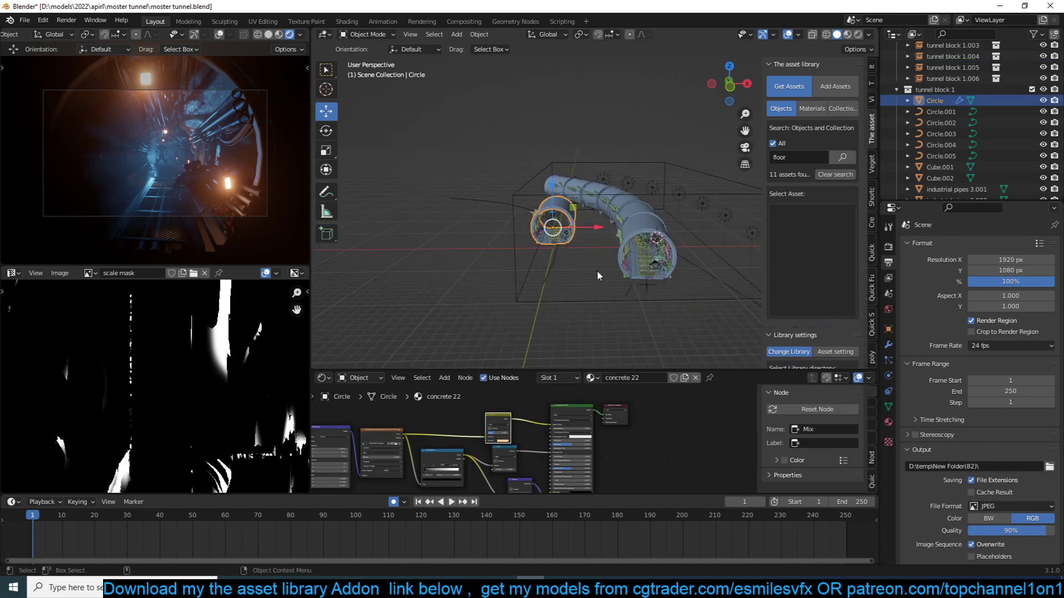
pyautogui.press('space')
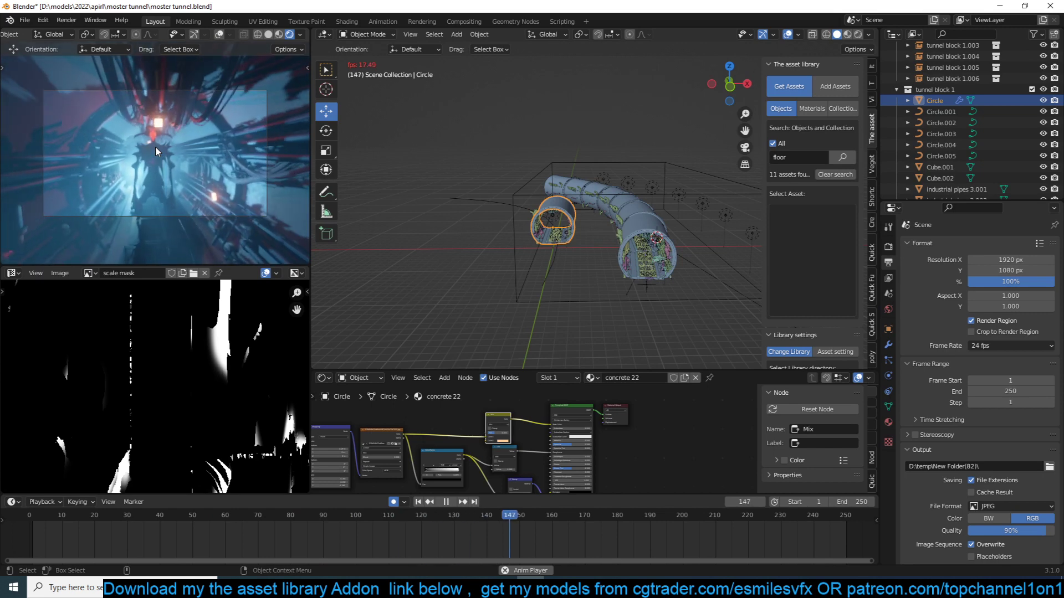
pyautogui.press('space')
pyautogui.press('KP_Decimal')
pyautogui.press('space')
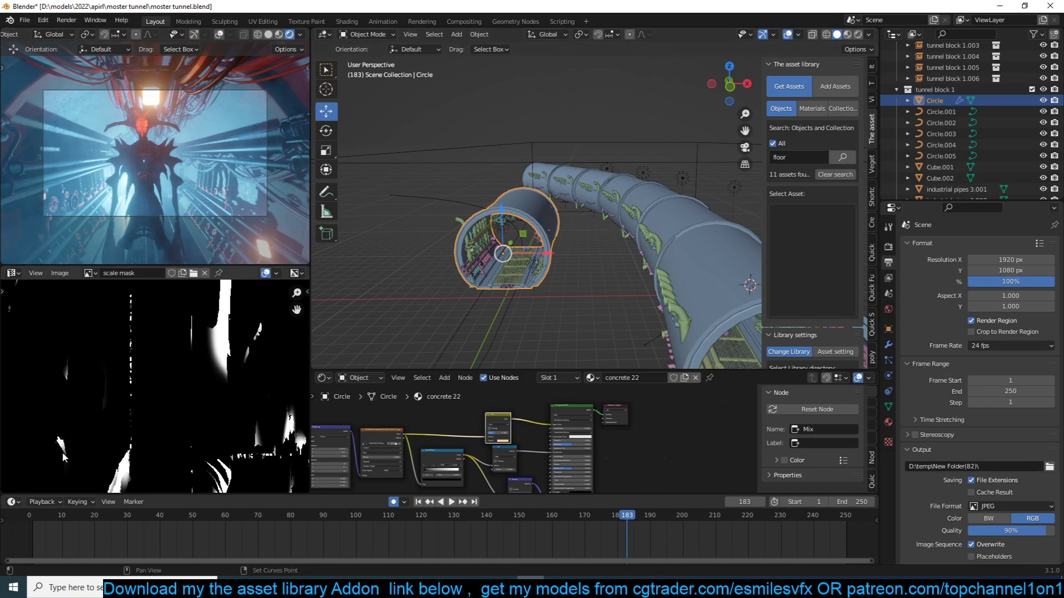
pyautogui.hotkey('shift', 'Left')
# - Examine the repeated tunnel sections by selecting the front tunnel block and one of the sections farther along the bend
pyautogui.moveTo(635, 225); pyautogui.dragTo(574, 148, button='middle')
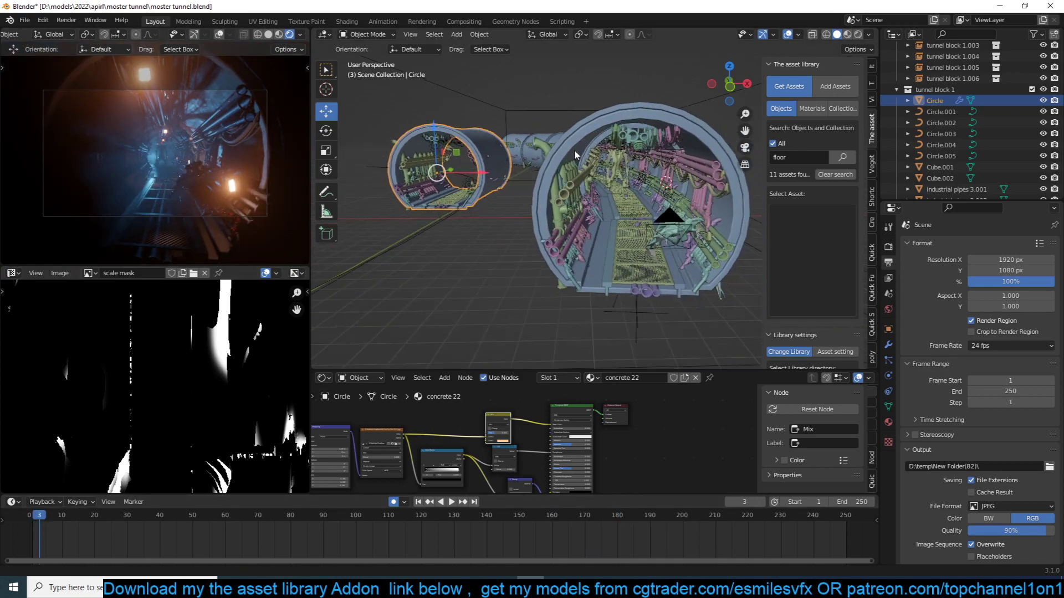
pyautogui.moveTo(518, 171); pyautogui.dragTo(533, 201, button='middle')
pyautogui.click(533, 201)
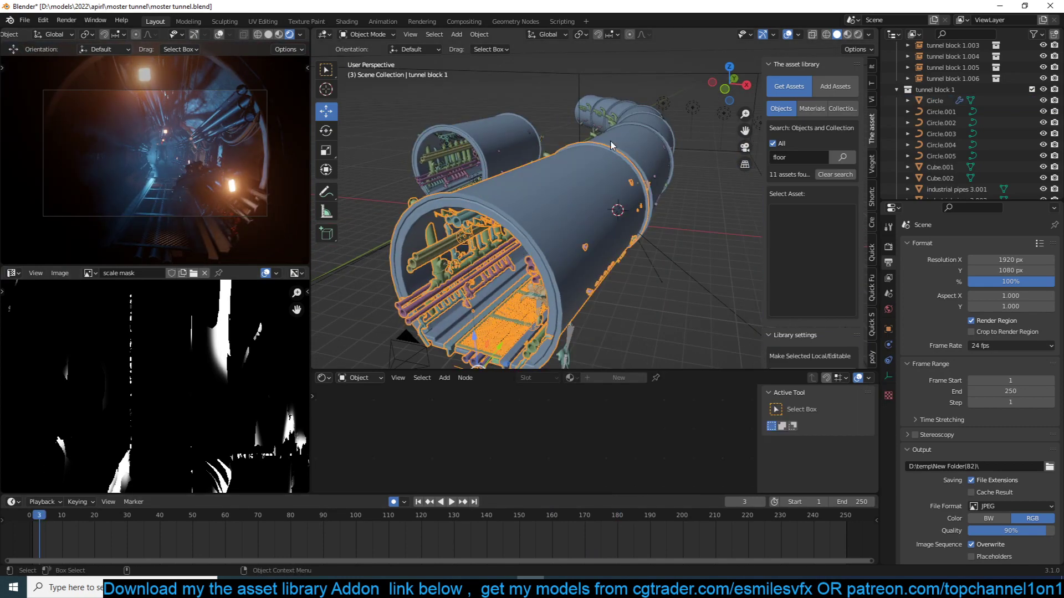
pyautogui.click(608, 106)
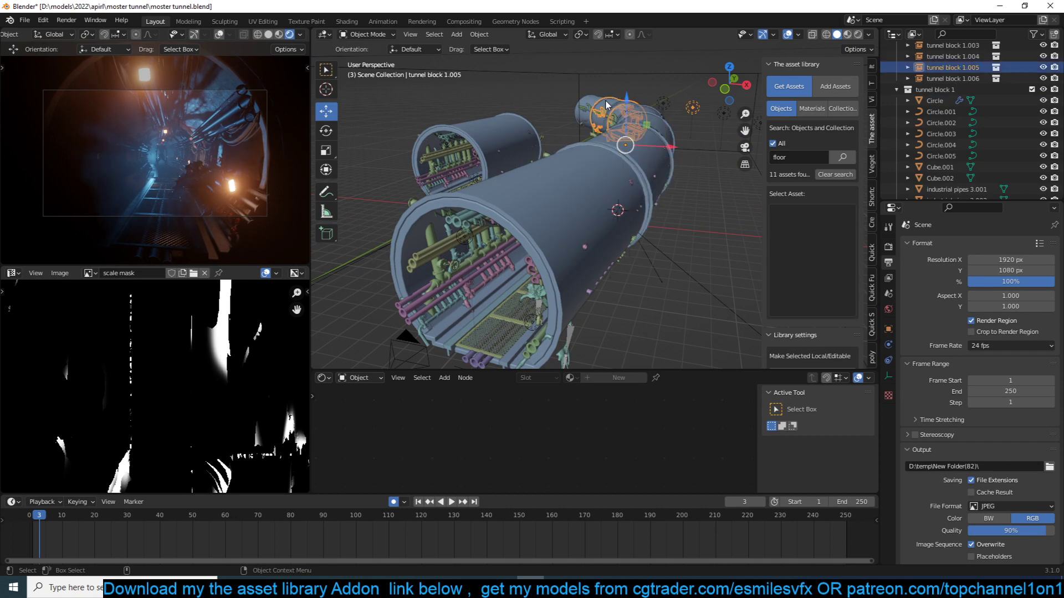
# - Enable the Statistics overlay in the 3D viewport
pyautogui.scroll(-3, 608, 105)
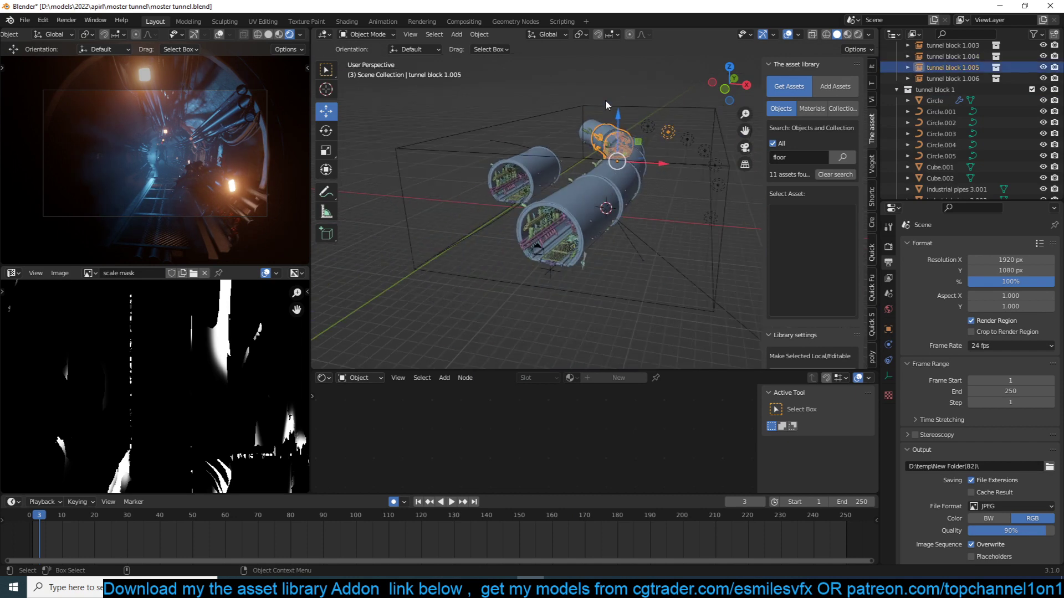
pyautogui.keyDown('shift'); pyautogui.moveTo(606, 101); pyautogui.dragTo(572, 31, button='middle'); pyautogui.keyUp('shift')
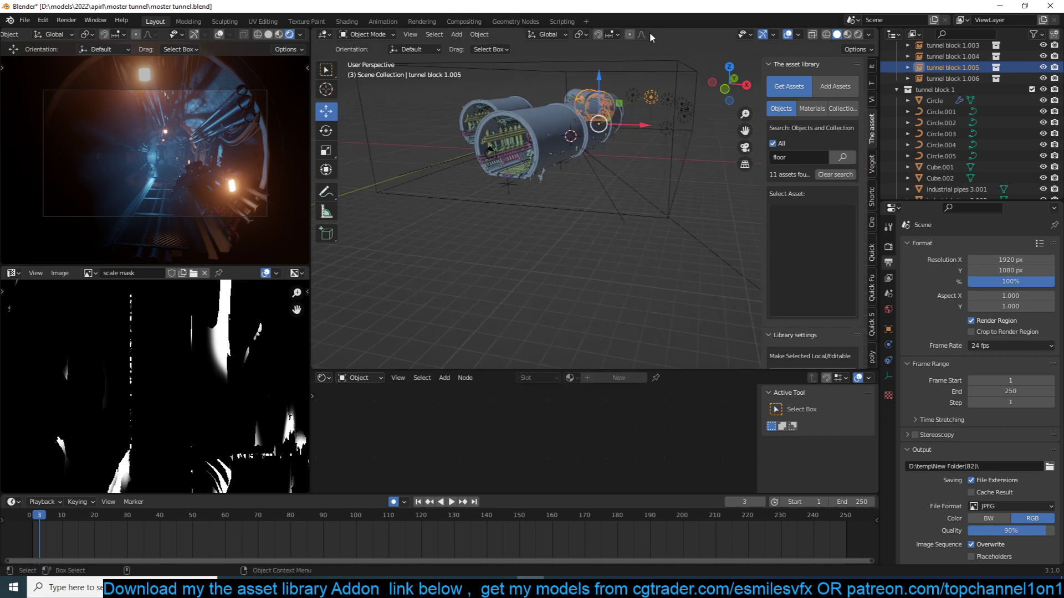
pyautogui.click(798, 35)
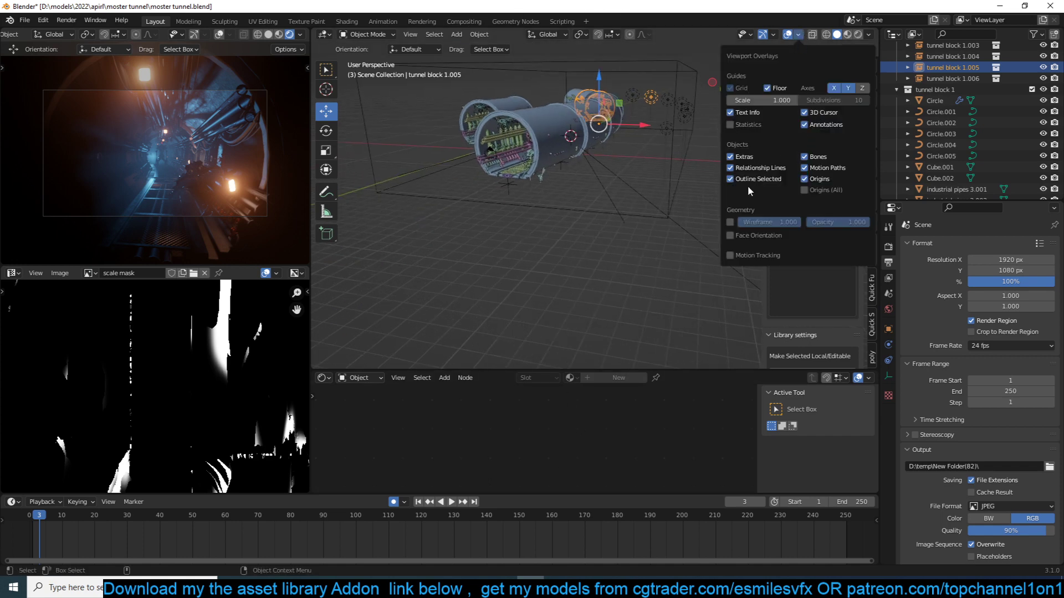
pyautogui.click(742, 125)
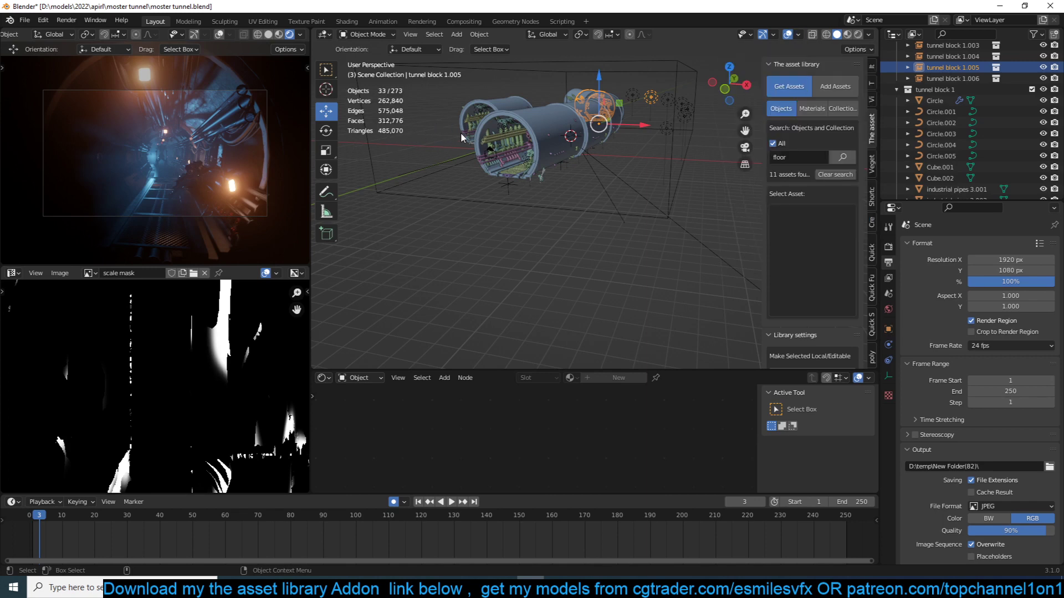
# - Duplicate the front tunnel block, place the copy beside it, and delete that copy
pyautogui.click(549, 145)
pyautogui.hotkey('shift', 'd')
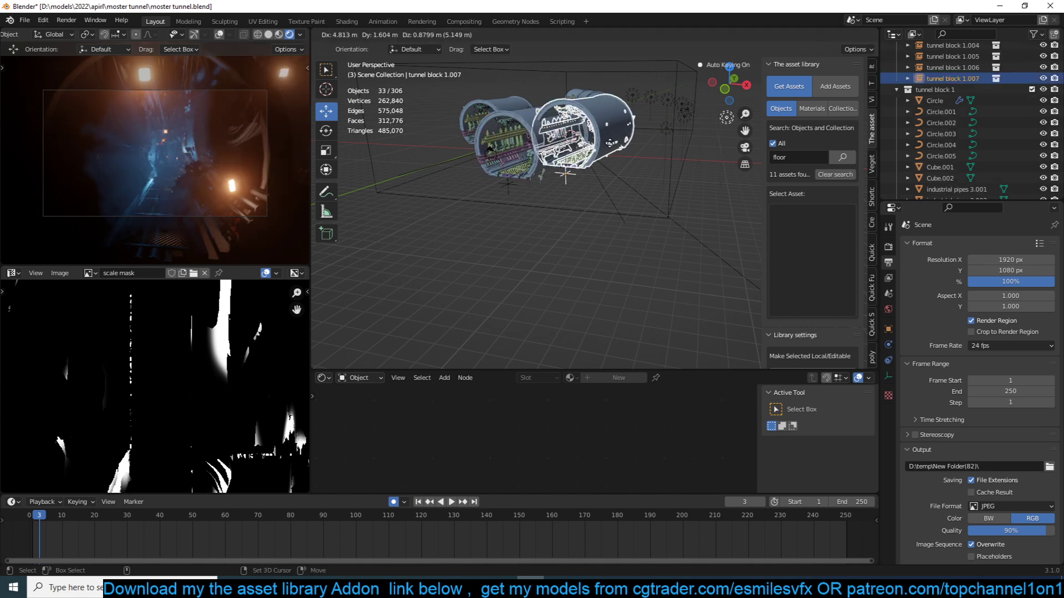
pyautogui.click(553, 153)
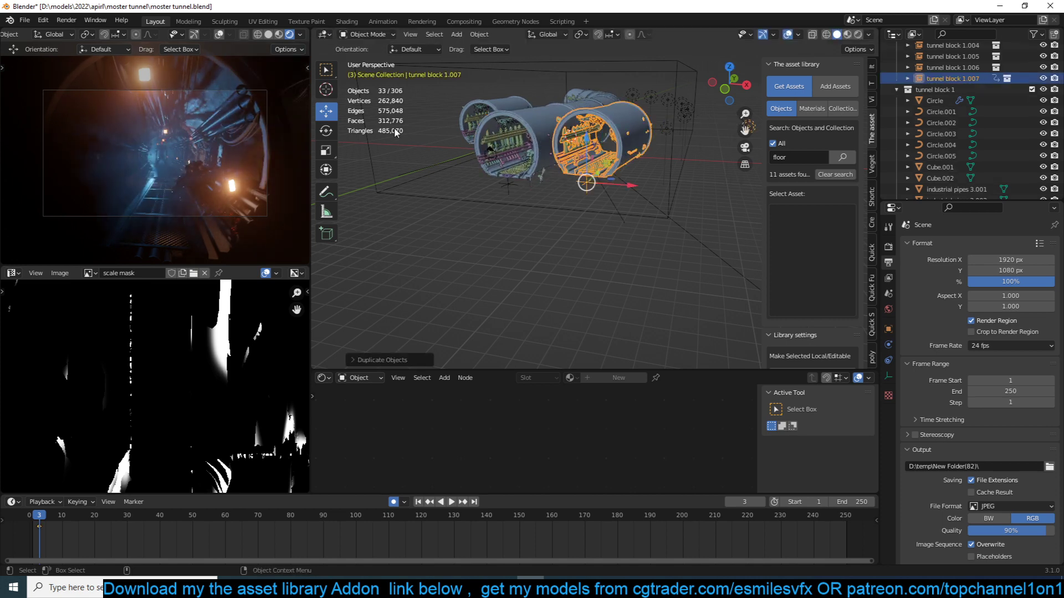
pyautogui.press('x')
pyautogui.click(460, 142)
# - Add a cube mesh in front of the tunnel and duplicate its geometry upward along Z within the same object
pyautogui.hotkey('shift', 'a')
pyautogui.moveTo(422, 217)
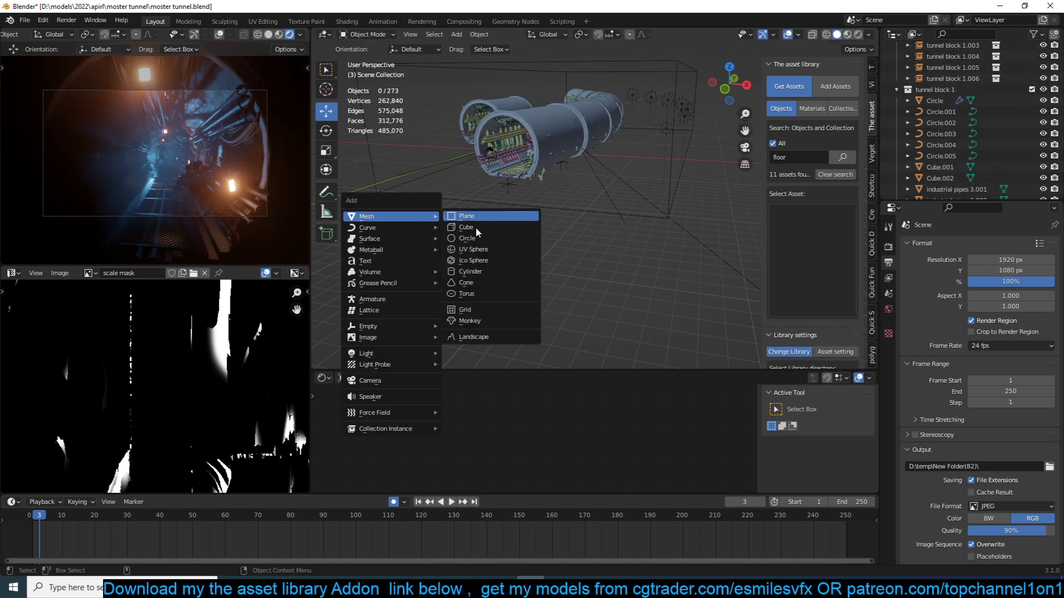
pyautogui.click(476, 228)
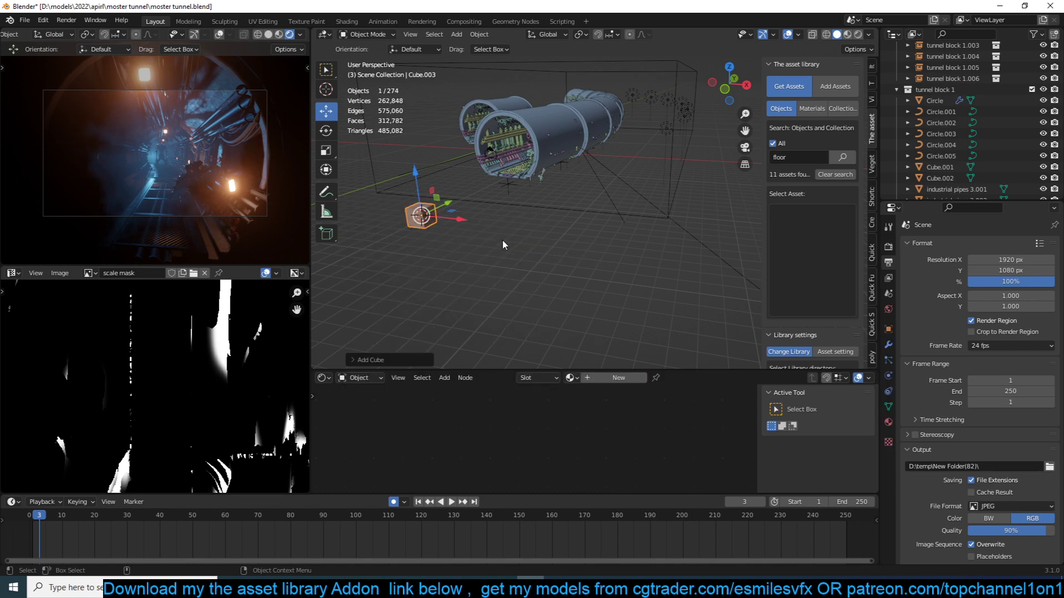
pyautogui.hotkey('shift', 'd')
pyautogui.press('z')
pyautogui.click(468, 232)
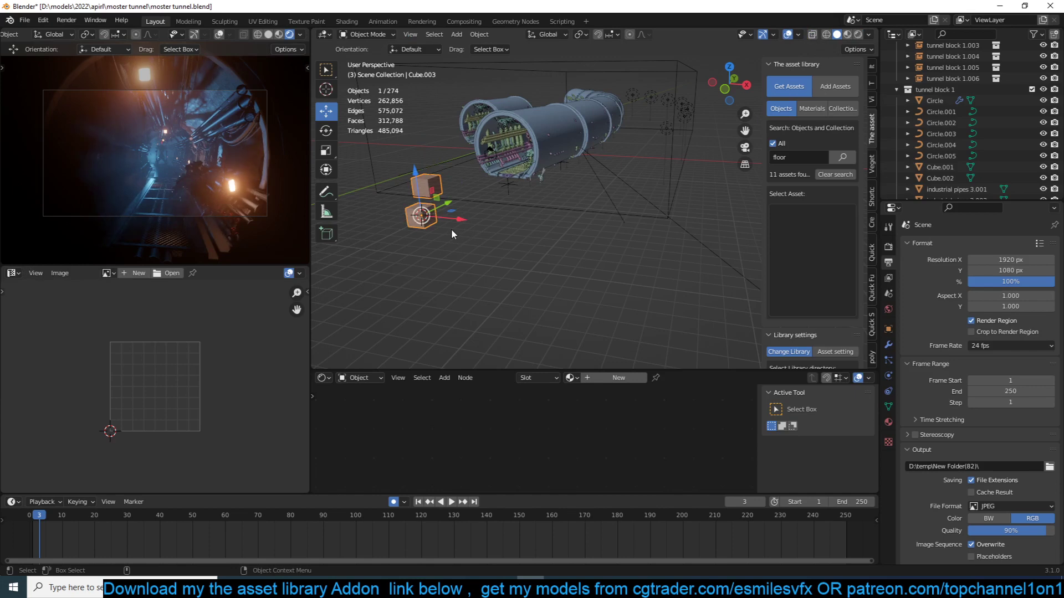
# - Duplicate the stacked cube object four times, placing the copies in a row beside the original
pyautogui.hotkey('shift', 'd')
pyautogui.click(374, 146)
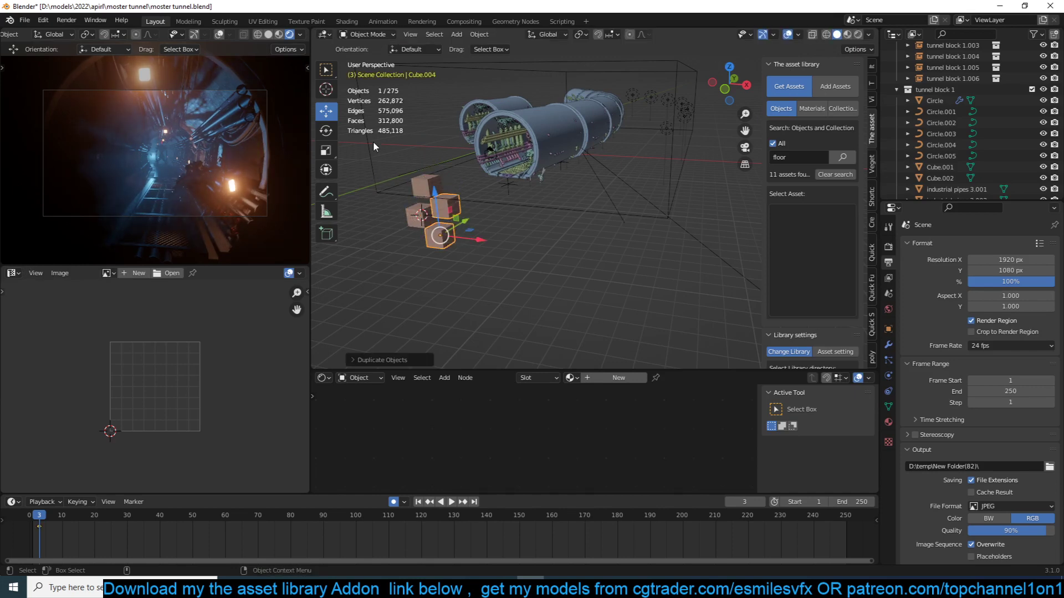
pyautogui.hotkey('shift', 'd')
pyautogui.click(489, 212)
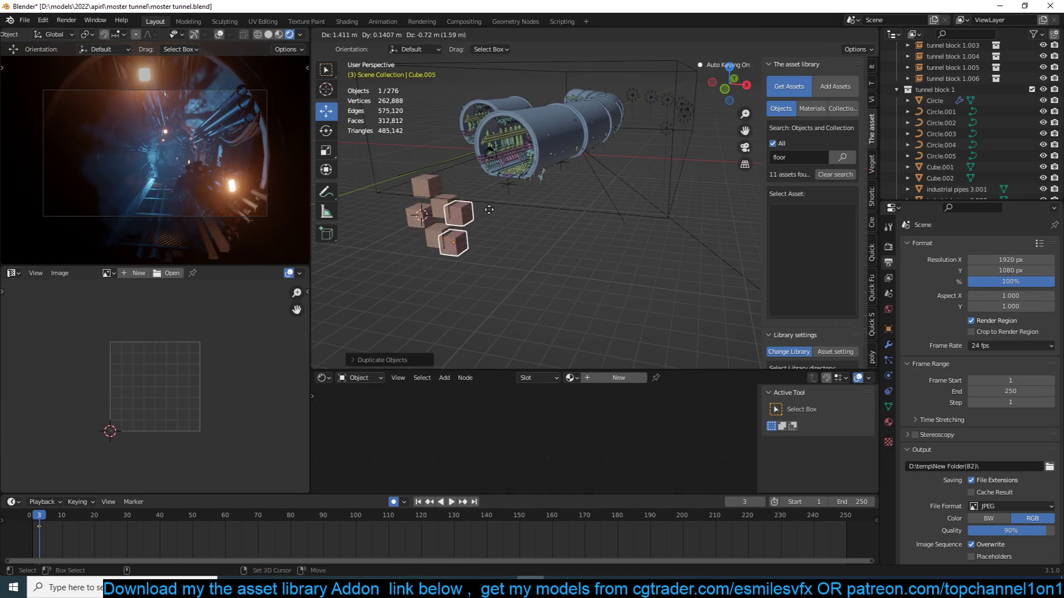
pyautogui.hotkey('shift', 'd')
pyautogui.click(521, 227)
pyautogui.hotkey('shift', 'd')
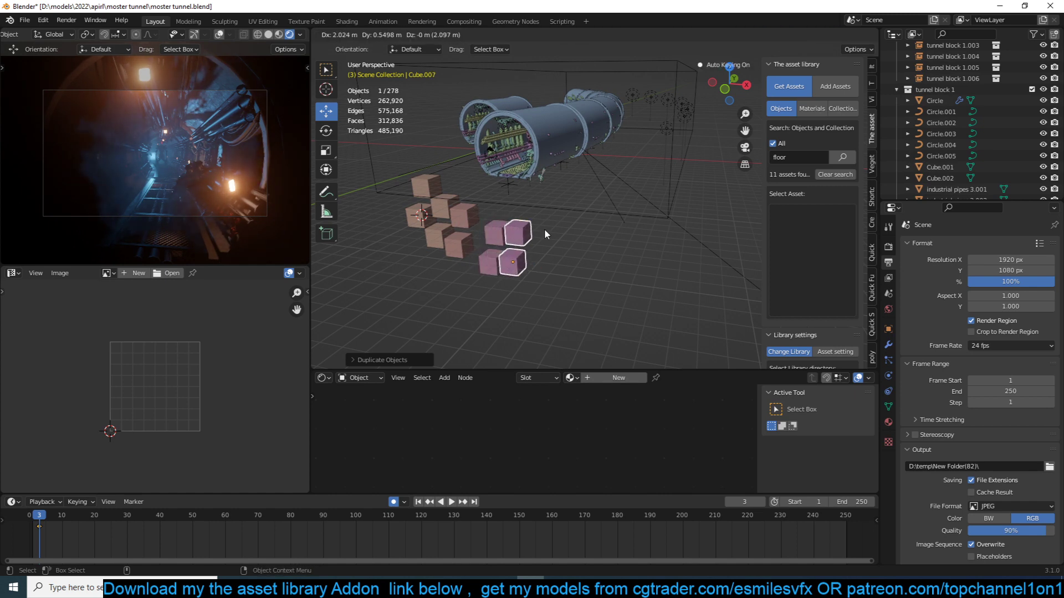
pyautogui.click(545, 233)
# - Delete the four duplicated cube objects, keeping only the original stacked pair
pyautogui.moveTo(553, 290); pyautogui.dragTo(438, 230)
pyautogui.press('x')
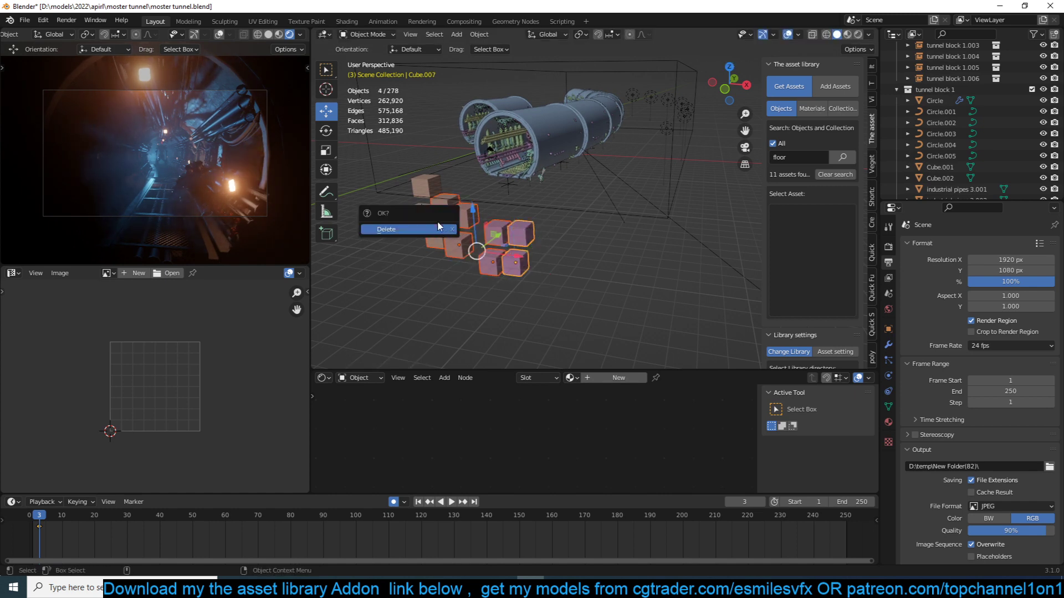
pyautogui.click(438, 229)
# - Add an Array modifier to the stacked cube object and set its count to 8
pyautogui.click(424, 215)
pyautogui.click(888, 345)
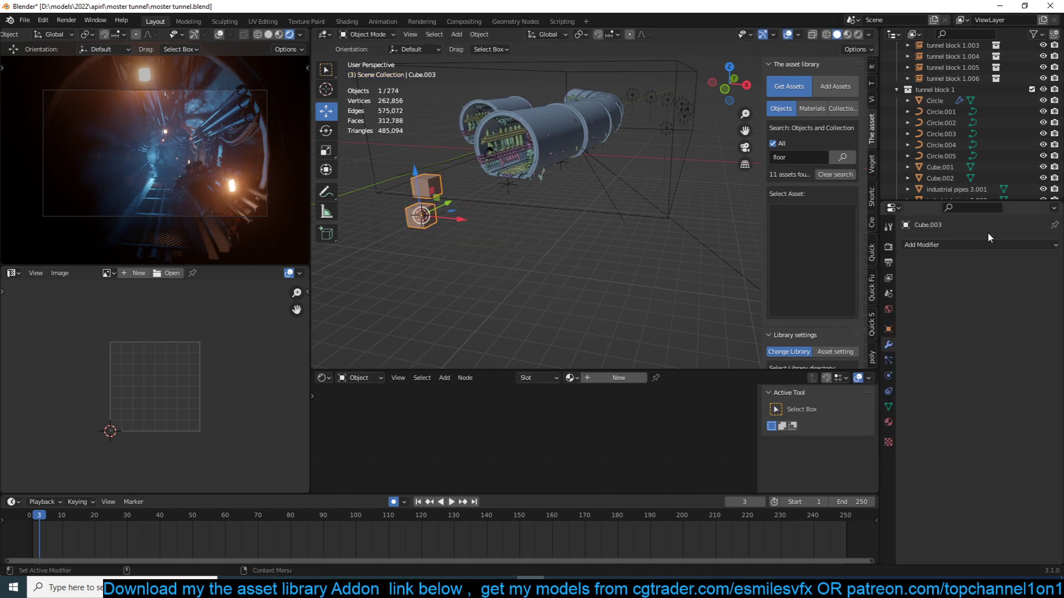
pyautogui.click(969, 244)
pyautogui.click(847, 278)
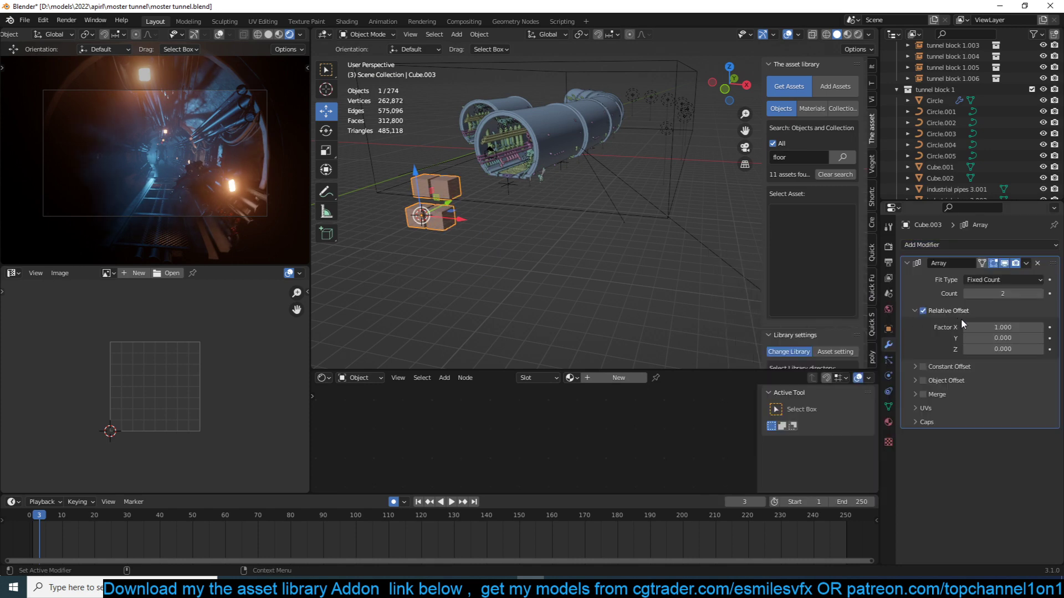
pyautogui.click(1040, 293)
pyautogui.click(1040, 294)
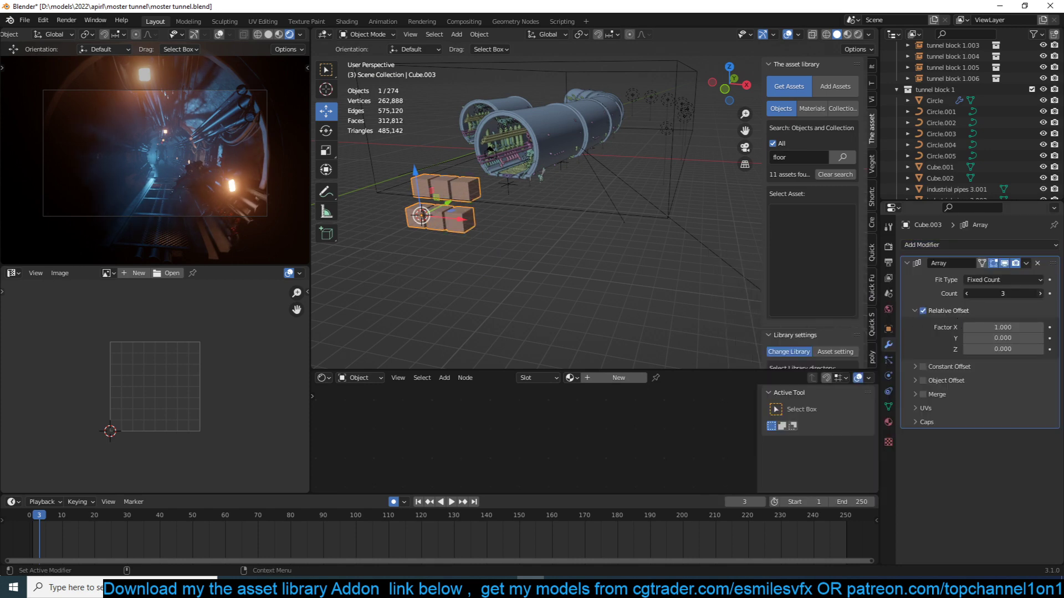
pyautogui.click(1040, 293)
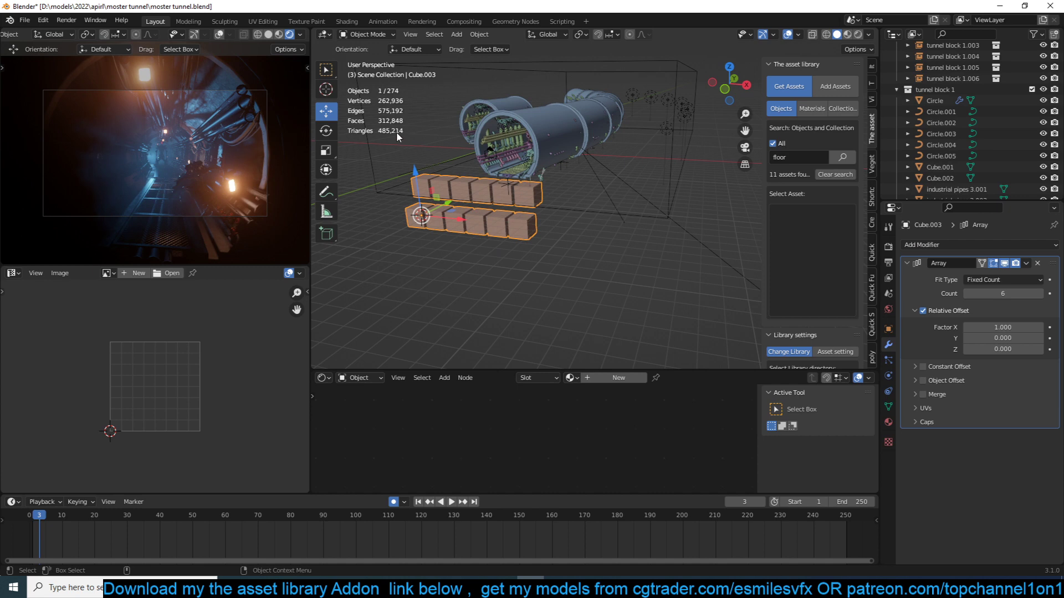
pyautogui.click(1040, 294)
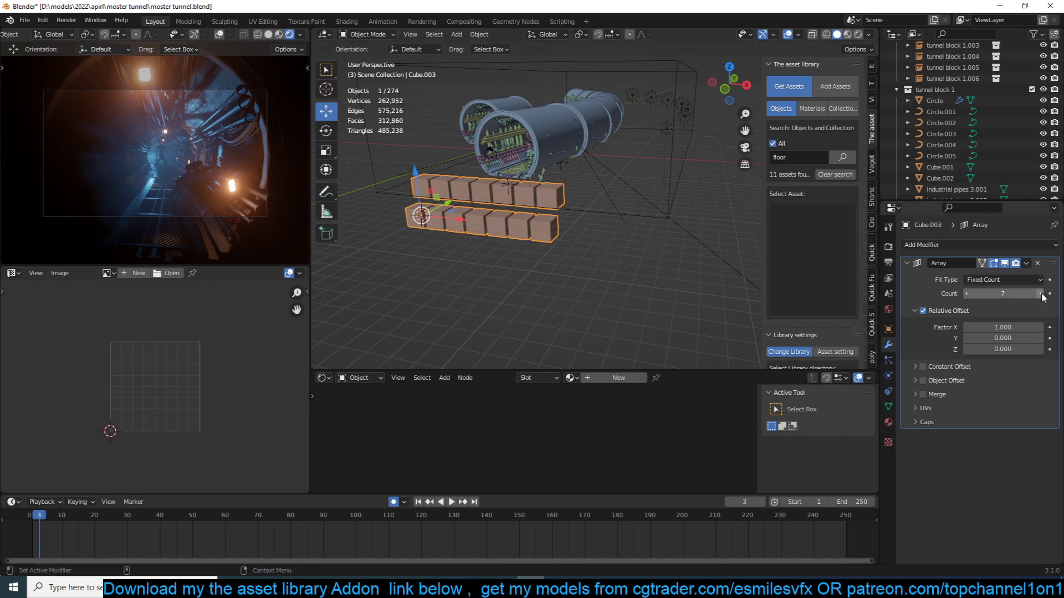
pyautogui.click(1040, 294)
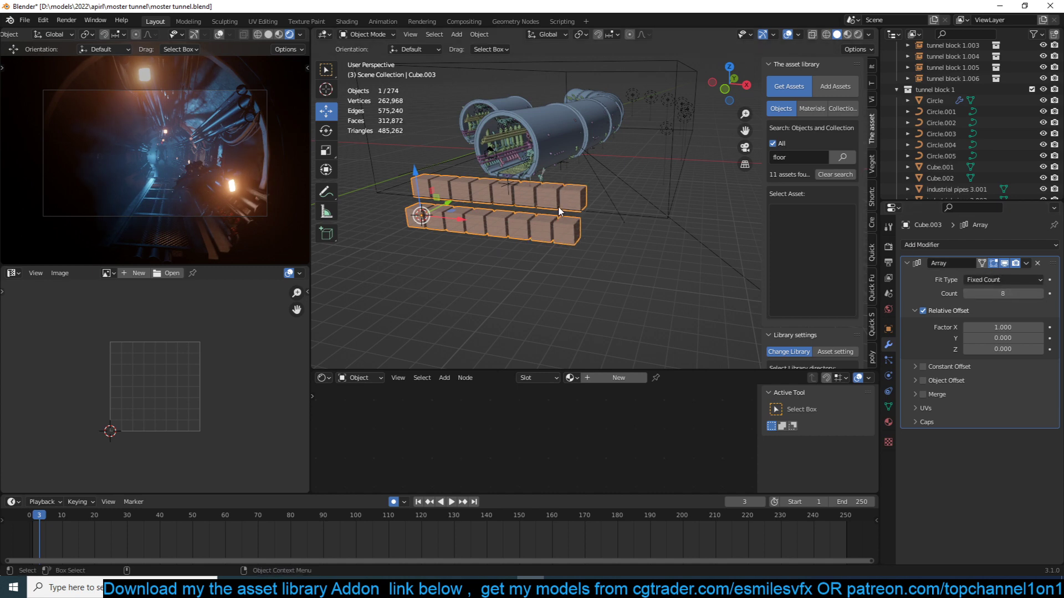
# - Delete the arrayed cube object from the scene
pyautogui.keyDown('shift'); pyautogui.moveTo(500, 176); pyautogui.dragTo(573, 192, button='middle'); pyautogui.keyUp('shift')
pyautogui.scroll(4, 573, 192)
pyautogui.press('x')
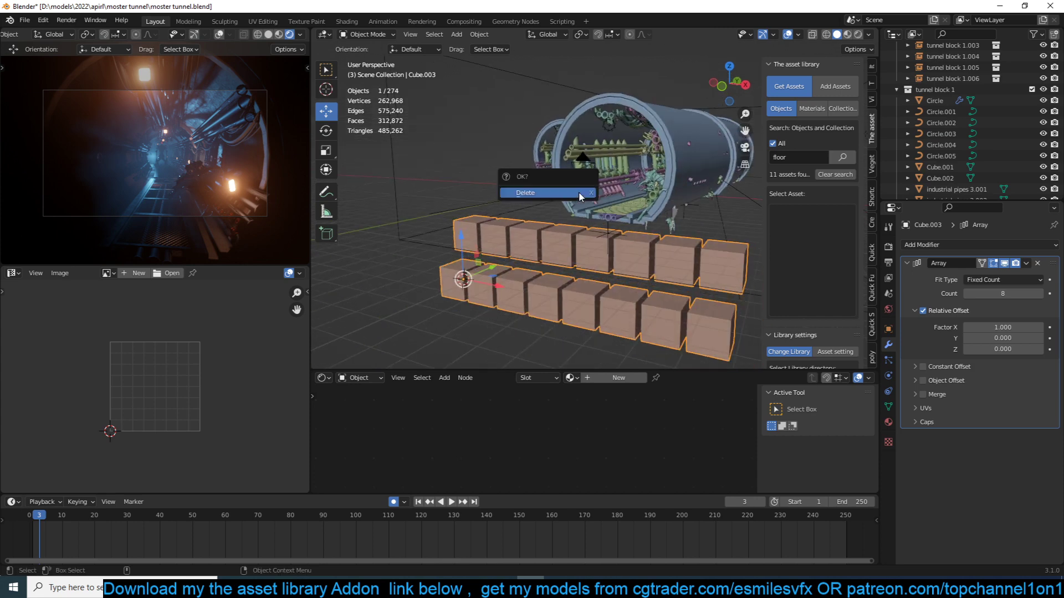
pyautogui.click(574, 193)
# - Make two linked duplicates of the front tunnel block and place them above the original tunnel
pyautogui.moveTo(532, 149); pyautogui.dragTo(491, 146, button='middle')
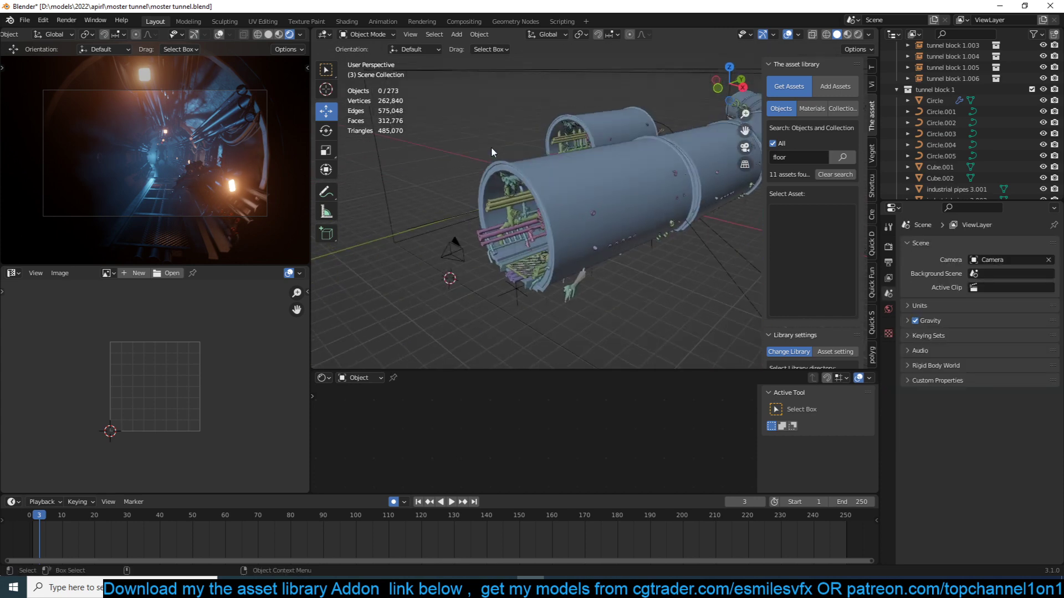
pyautogui.click(609, 234)
pyautogui.moveTo(707, 165); pyautogui.dragTo(591, 165, button='middle')
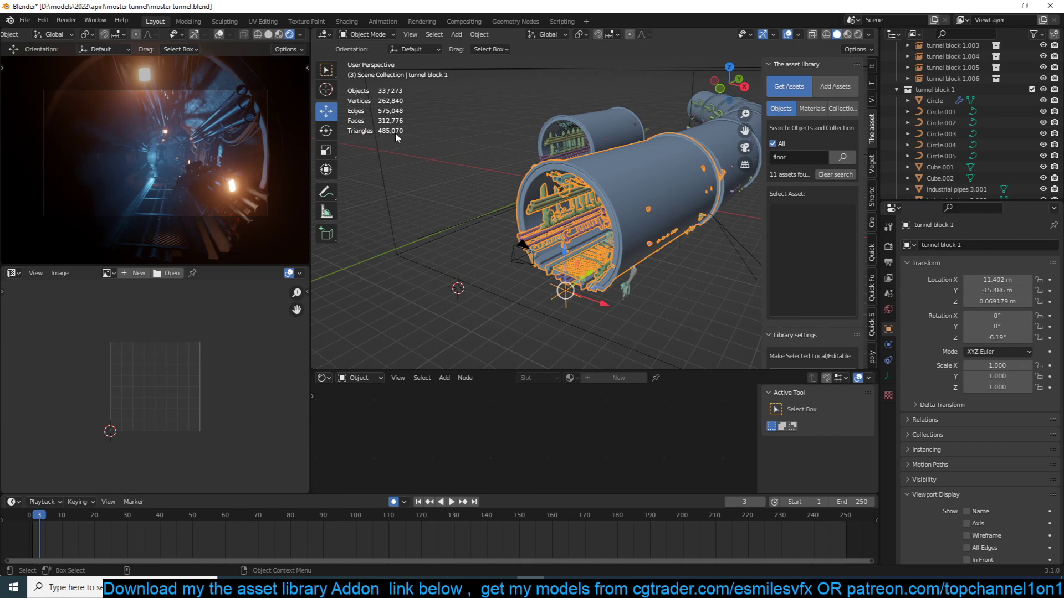
pyautogui.moveTo(615, 184); pyautogui.dragTo(581, 194, button='middle')
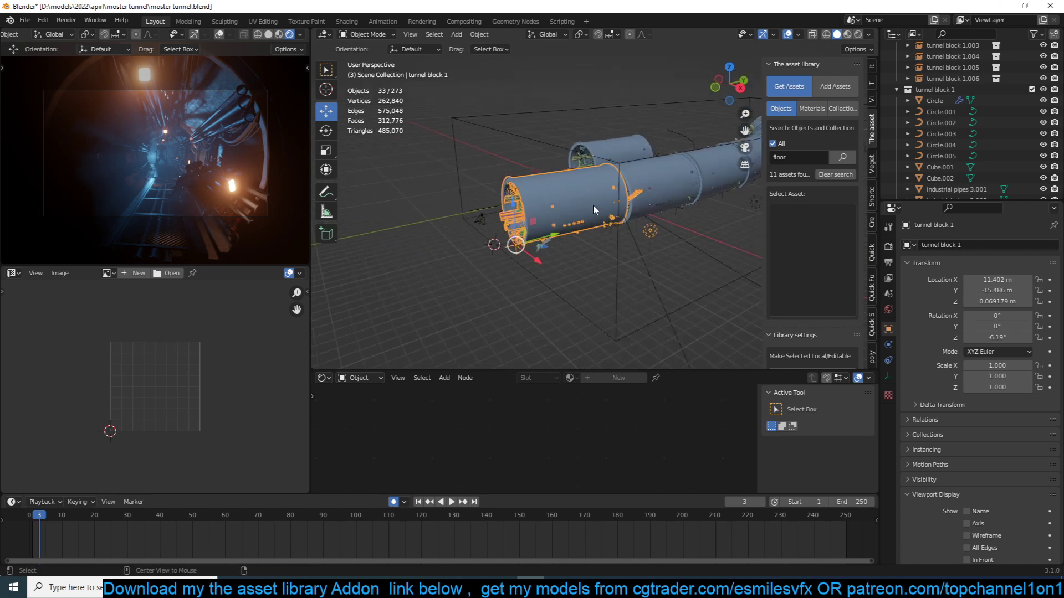
pyautogui.hotkey('alt', 'd')
pyautogui.click(536, 152)
pyautogui.hotkey('alt', 'd')
pyautogui.click(600, 106)
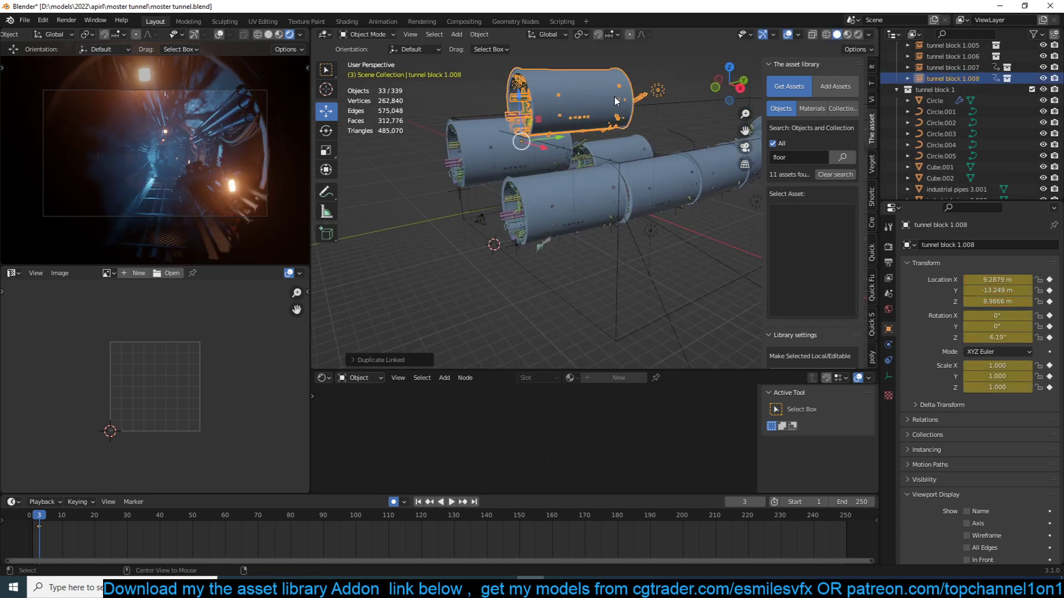
# - Create three more linked duplicates of the tunnel block, overlapping along the upper row
pyautogui.hotkey('alt', 'd')
pyautogui.click(669, 97)
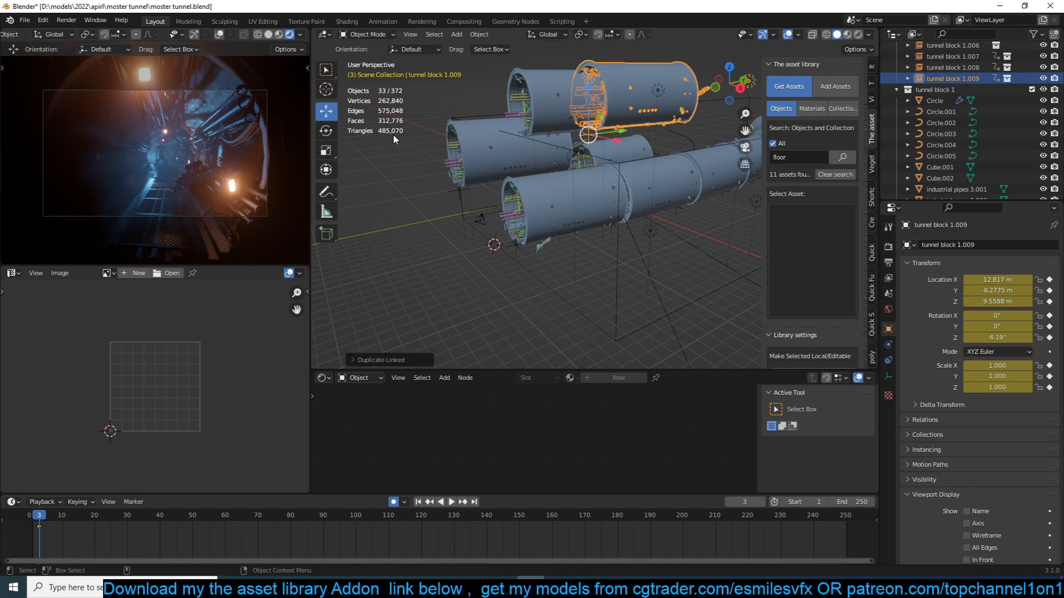
pyautogui.hotkey('alt', 'd')
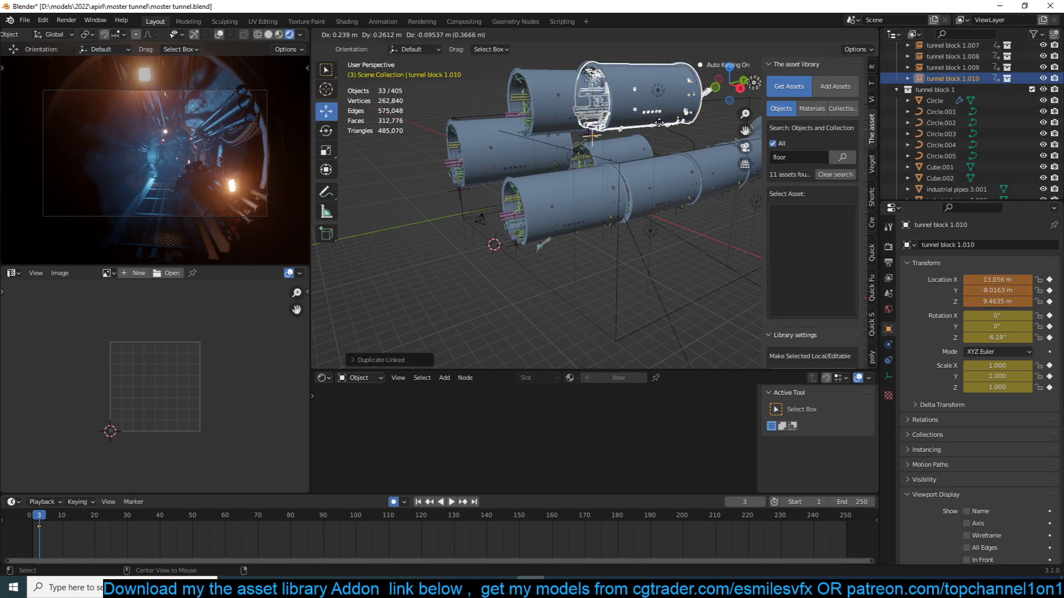
pyautogui.click(422, 92)
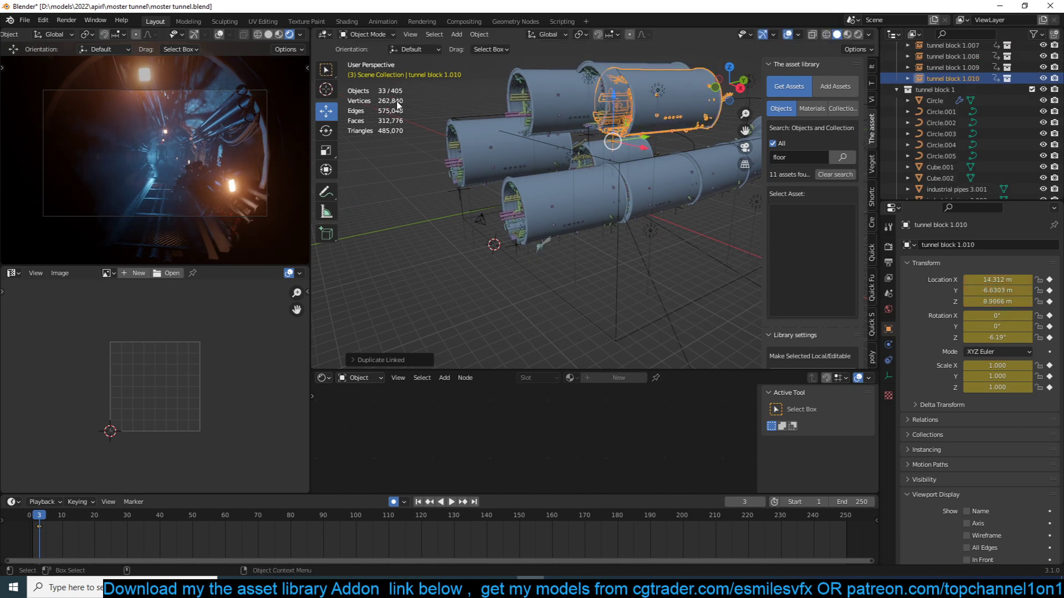
pyautogui.hotkey('alt', 'd')
pyautogui.click(632, 135)
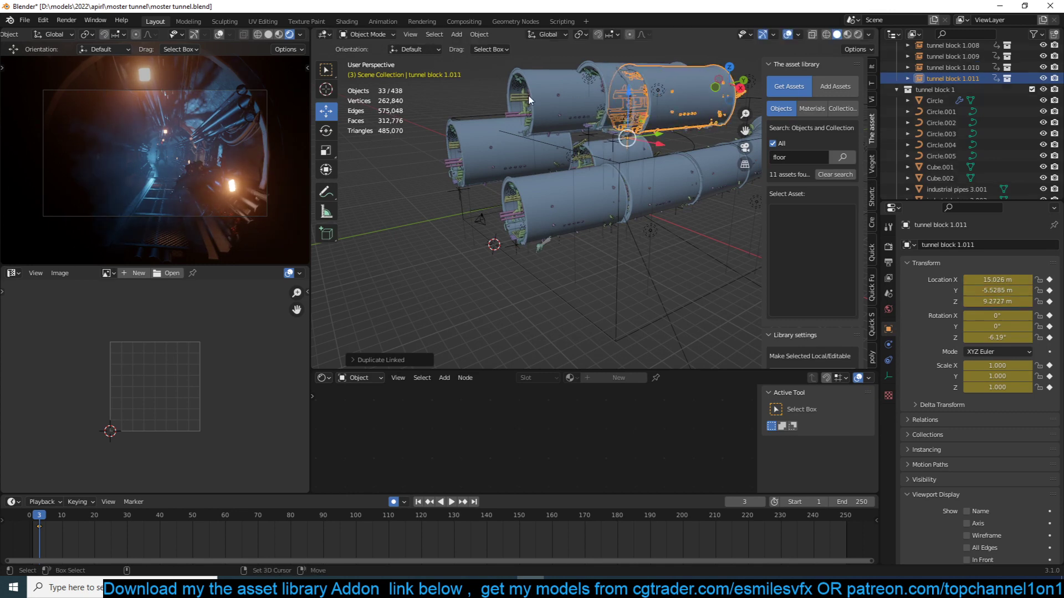
# - Delete all the linked tunnel block duplicates that sit above the original tunnel
pyautogui.keyDown('shift'); pyautogui.click(608, 94); pyautogui.keyUp('shift')
pyautogui.keyDown('shift'); pyautogui.click(528, 96); pyautogui.keyUp('shift')
pyautogui.keyDown('shift'); pyautogui.click(482, 128); pyautogui.keyUp('shift')
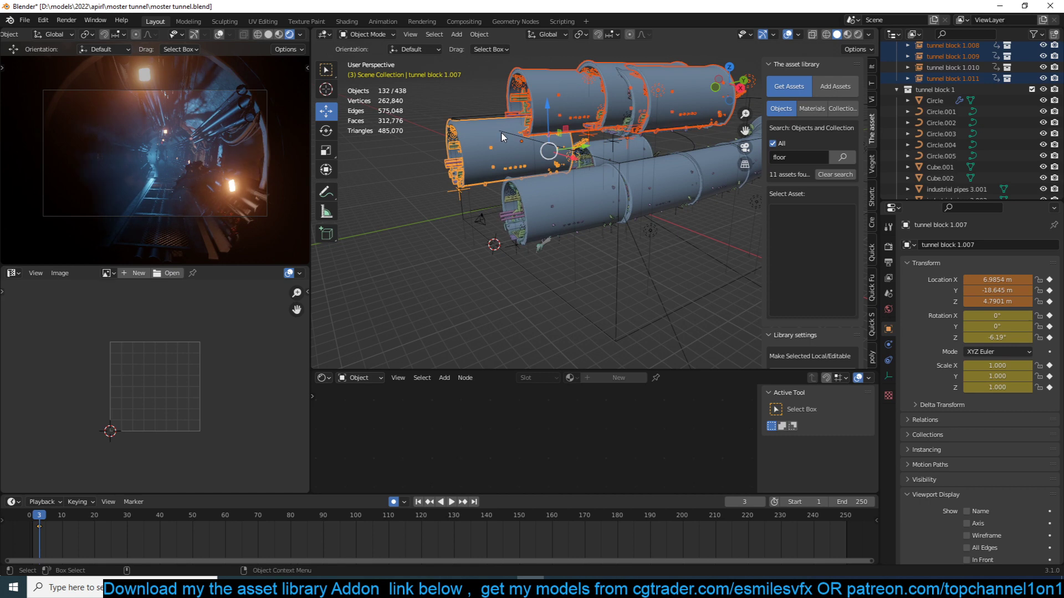
pyautogui.press('x')
pyautogui.click(516, 137)
pyautogui.moveTo(546, 136); pyautogui.dragTo(592, 145, button='middle')
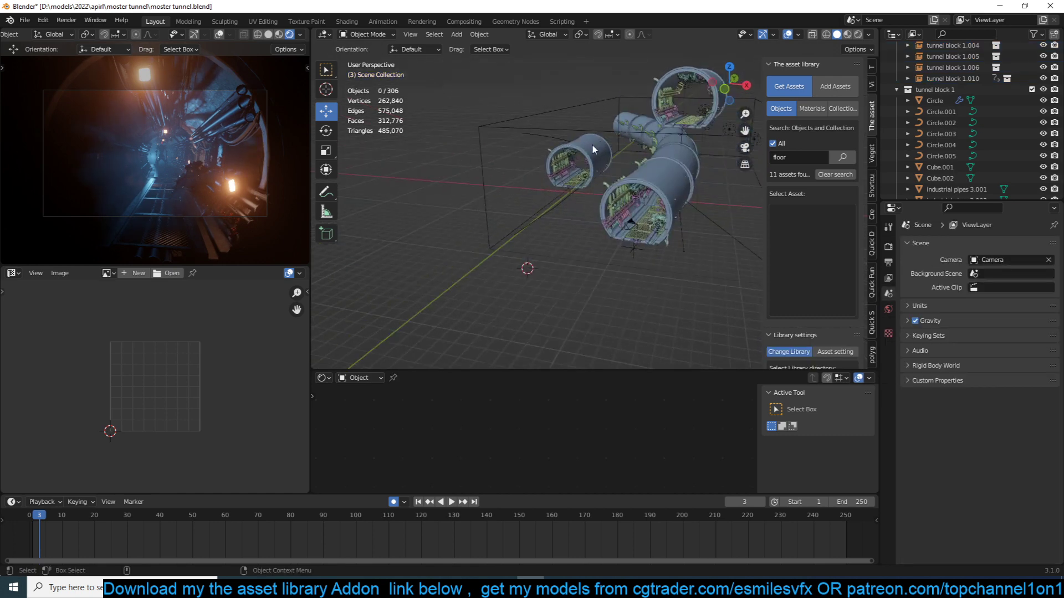
pyautogui.click(705, 75)
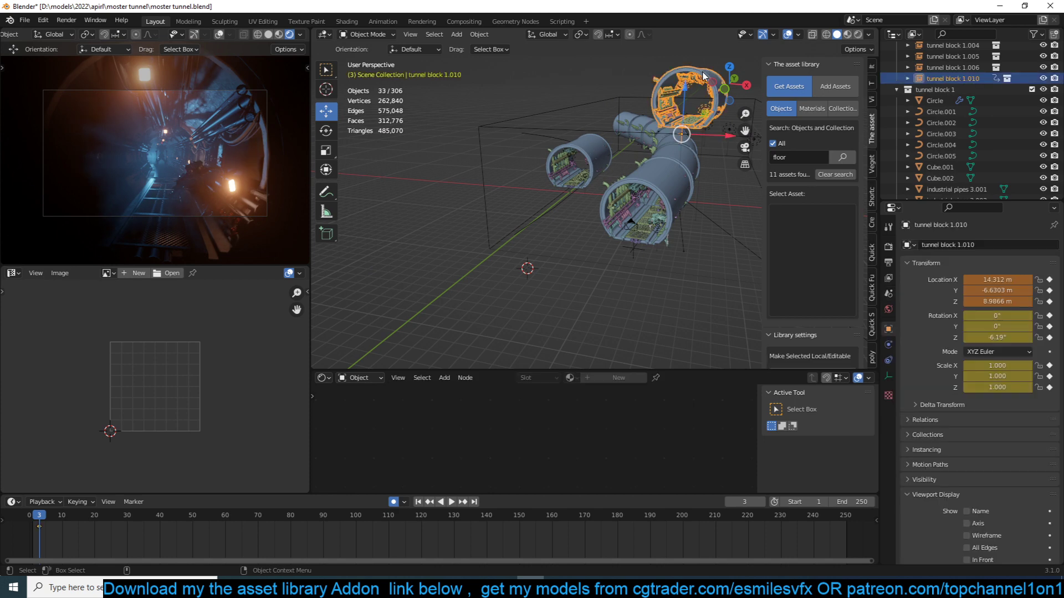
pyautogui.press('x')
pyautogui.click(703, 76)
pyautogui.moveTo(643, 139); pyautogui.dragTo(595, 129, button='middle')
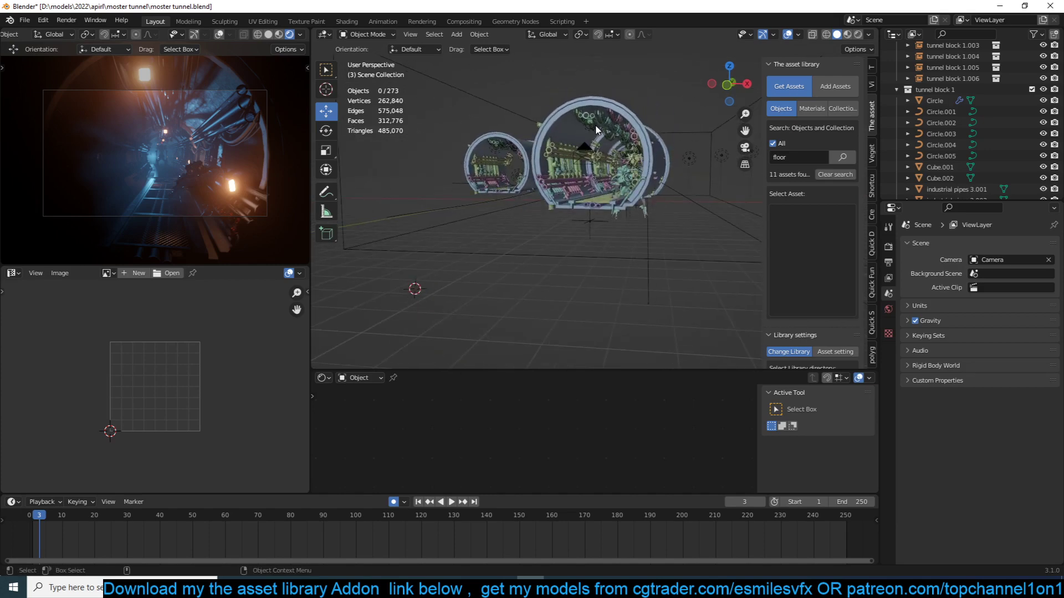
pyautogui.scroll(6, 595, 129)
pyautogui.moveTo(595, 129); pyautogui.dragTo(574, 200, button='middle')
pyautogui.scroll(-4, 615, 160)
pyautogui.scroll(4, 543, 169)
pyautogui.scroll(-10, 573, 156)
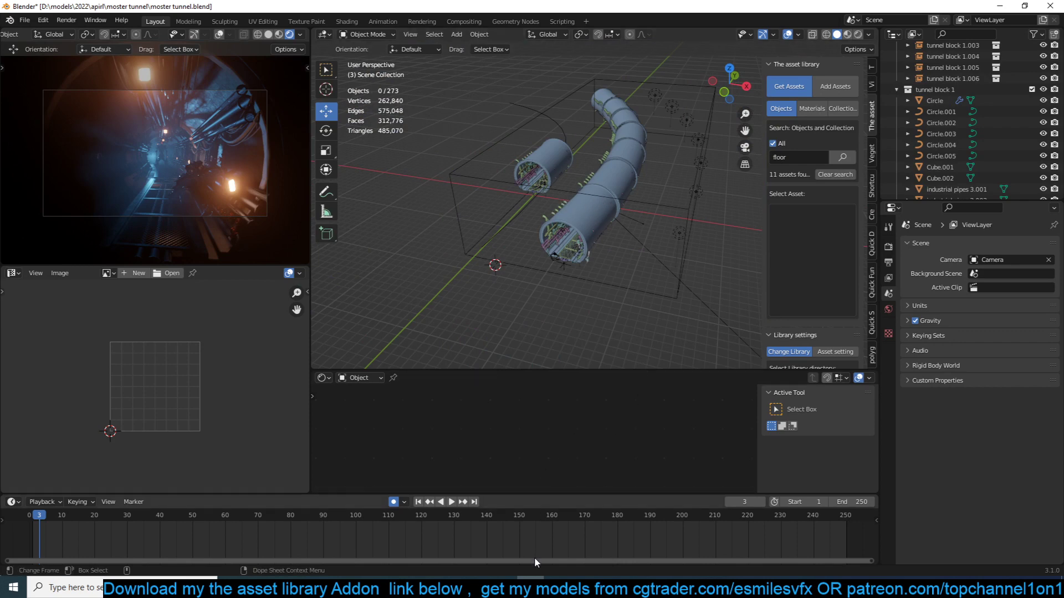
# - Open a second Blender instance with a new scene, dismiss the splash screen and show the front view
pyautogui.rightClick(530, 589)
pyautogui.click(542, 532)
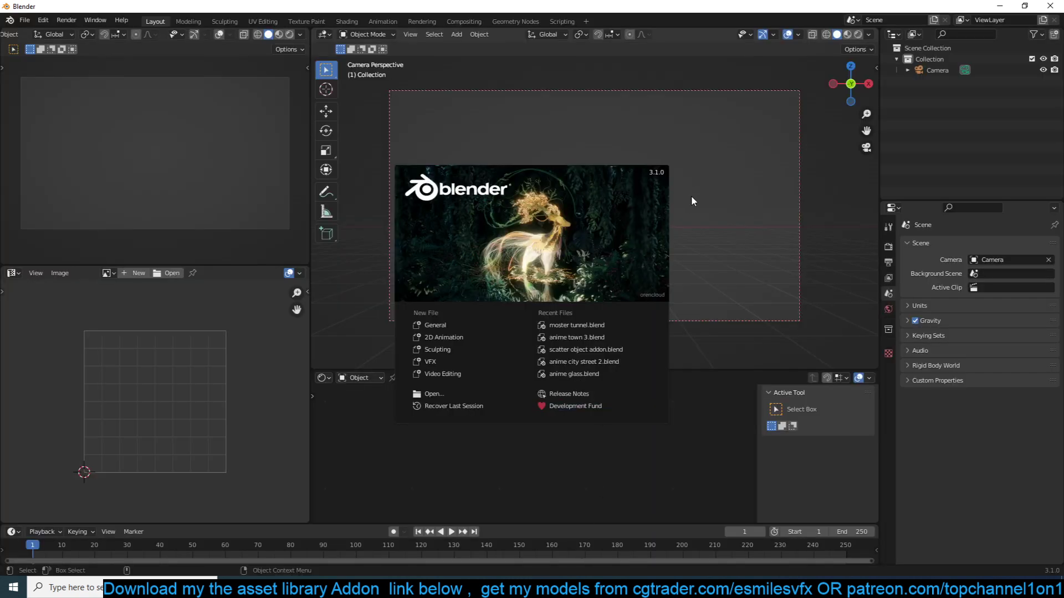
pyautogui.click(677, 199)
pyautogui.press('KP_1')
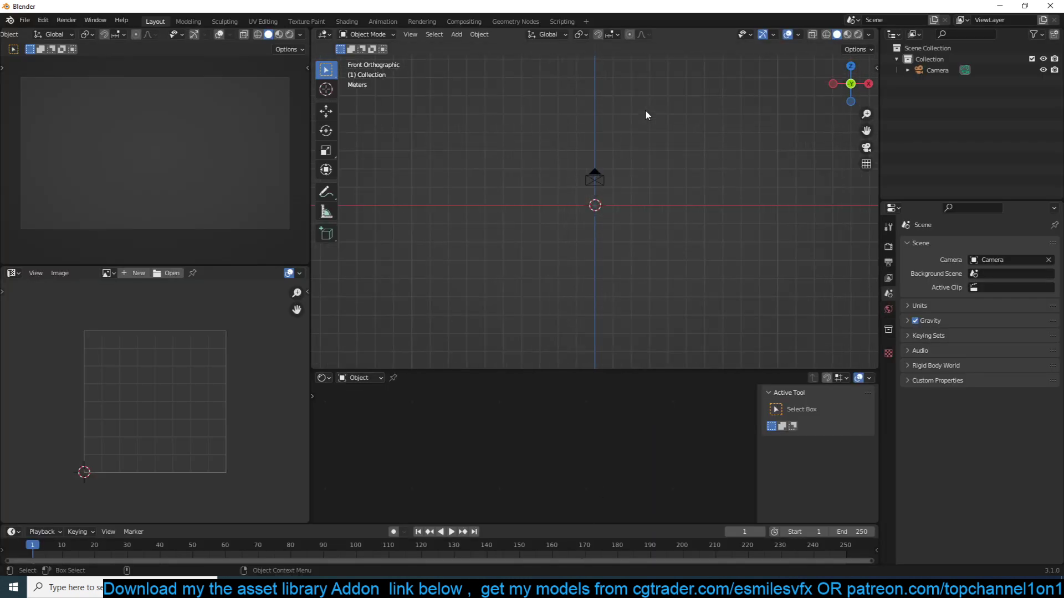
pyautogui.scroll(4, 635, 141)
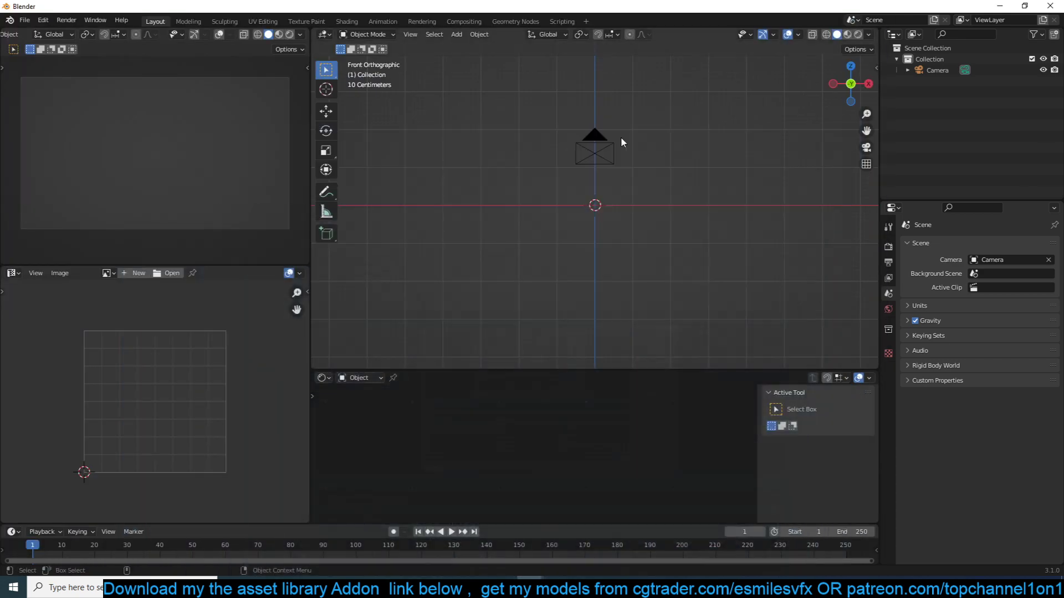
# - Add a mesh circle and rotate it 90° about the X axis so it stands upright
pyautogui.hotkey('shift', 'a')
pyautogui.moveTo(620, 138)
pyautogui.click(696, 161)
pyautogui.write('rx')
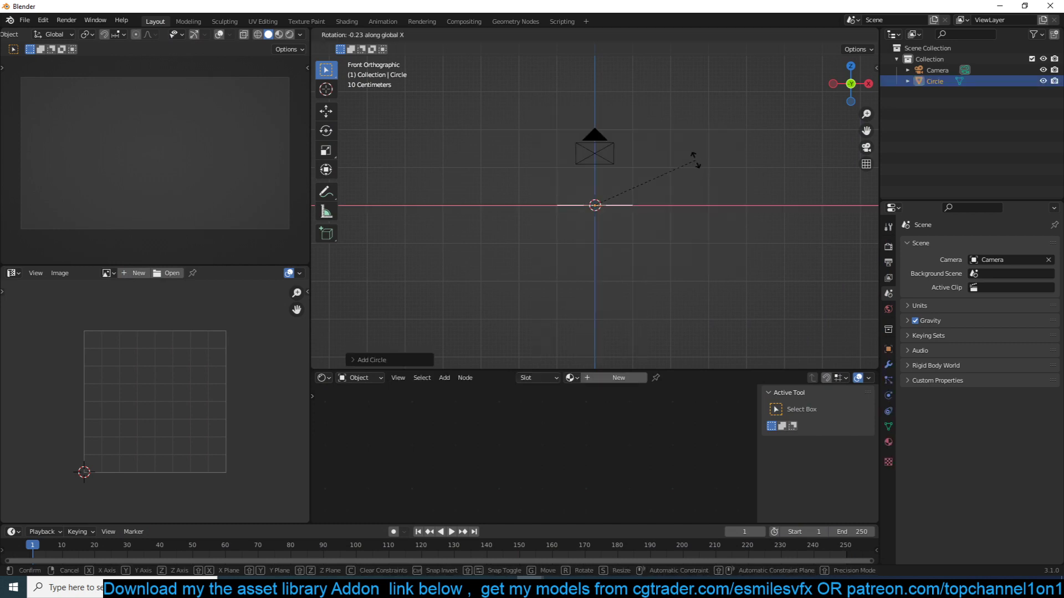
pyautogui.write('90')
pyautogui.press('Return')
# - Raise the circle along the Z axis until its lowest point rests on the ground line
pyautogui.moveTo(695, 159); pyautogui.dragTo(615, 174, button='middle')
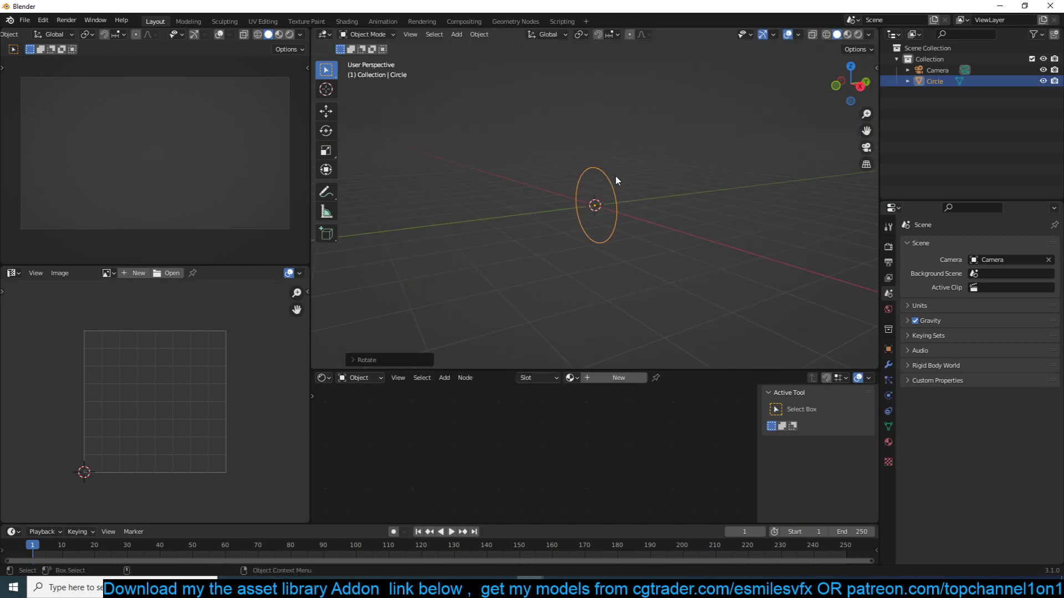
pyautogui.press('KP_1')
pyautogui.scroll(6, 615, 174)
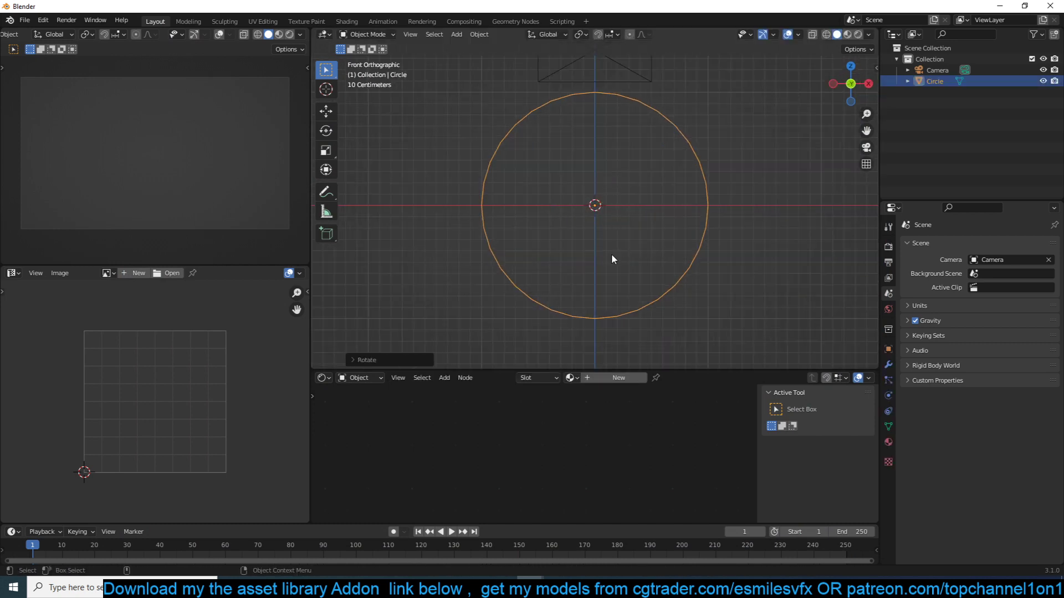
pyautogui.press('g')
pyautogui.press('z')
pyautogui.click(648, 142)
# - Extrude the whole circle about 2.95 m along the Y axis into an open tube and shade it smooth
pyautogui.scroll(-6, 649, 143)
pyautogui.moveTo(654, 138); pyautogui.dragTo(631, 130, button='middle')
pyautogui.press('Tab')
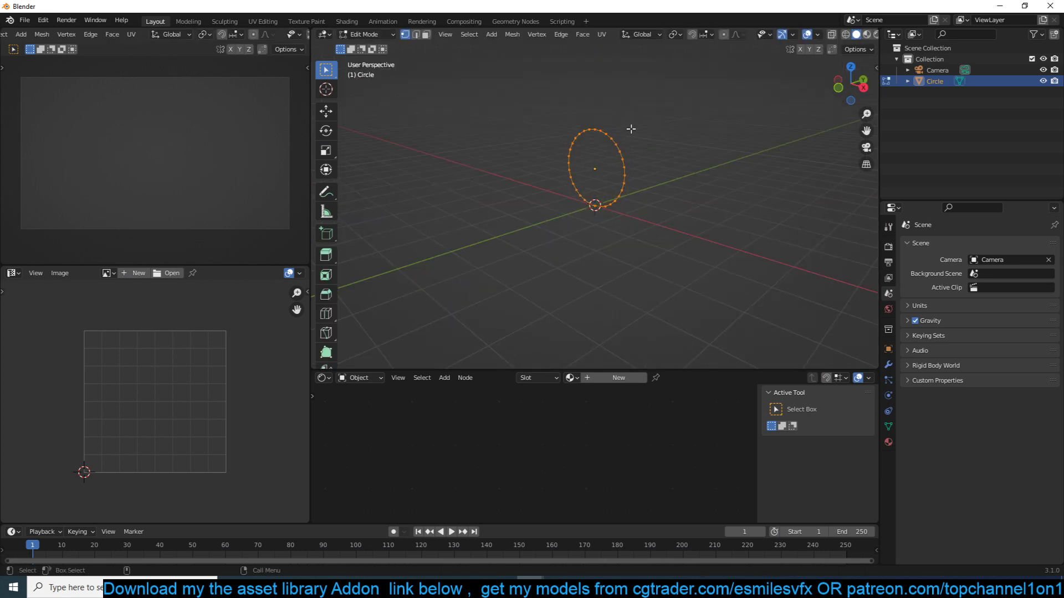
pyautogui.press('e')
pyautogui.press('y')
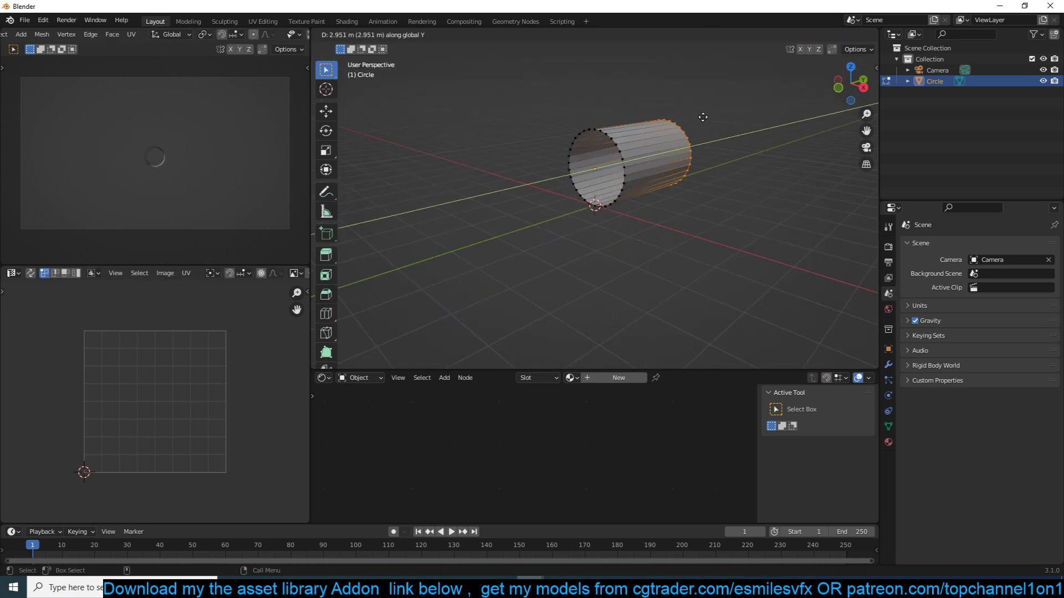
pyautogui.click(703, 117)
pyautogui.press('Tab')
pyautogui.rightClick(686, 151)
pyautogui.click(686, 152)
# - Move the tube into a new collection named module1
pyautogui.moveTo(686, 152); pyautogui.dragTo(848, 130, button='middle')
pyautogui.press('m')
pyautogui.click(637, 170)
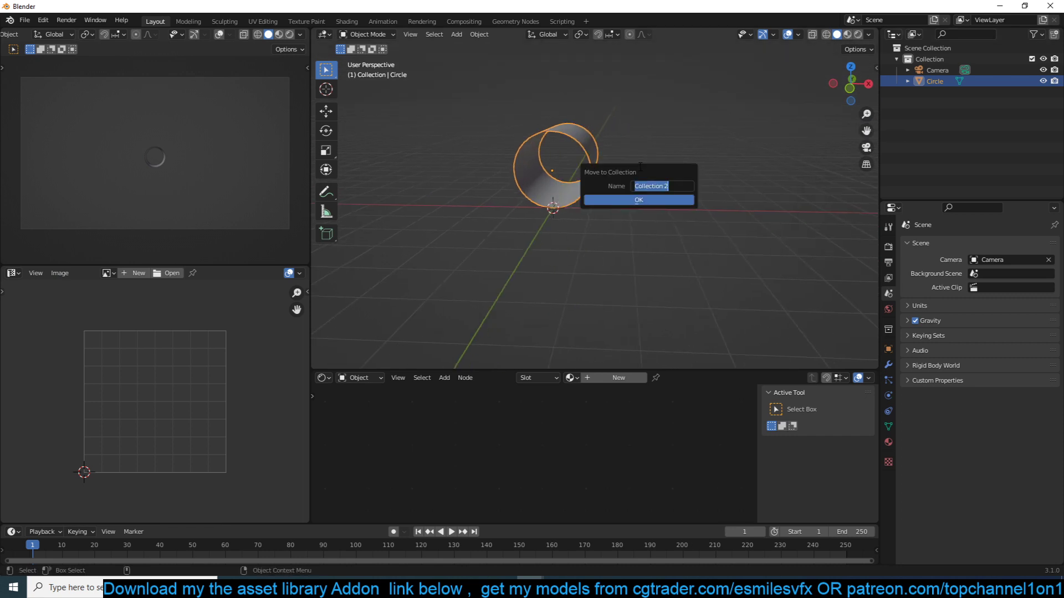
pyautogui.write('block')
pyautogui.press('BackSpace')
pyautogui.press('BackSpace')
pyautogui.press('BackSpace')
pyautogui.press('BackSpace')
pyautogui.press('BackSpace')
pyautogui.write('m')
pyautogui.click(651, 200)
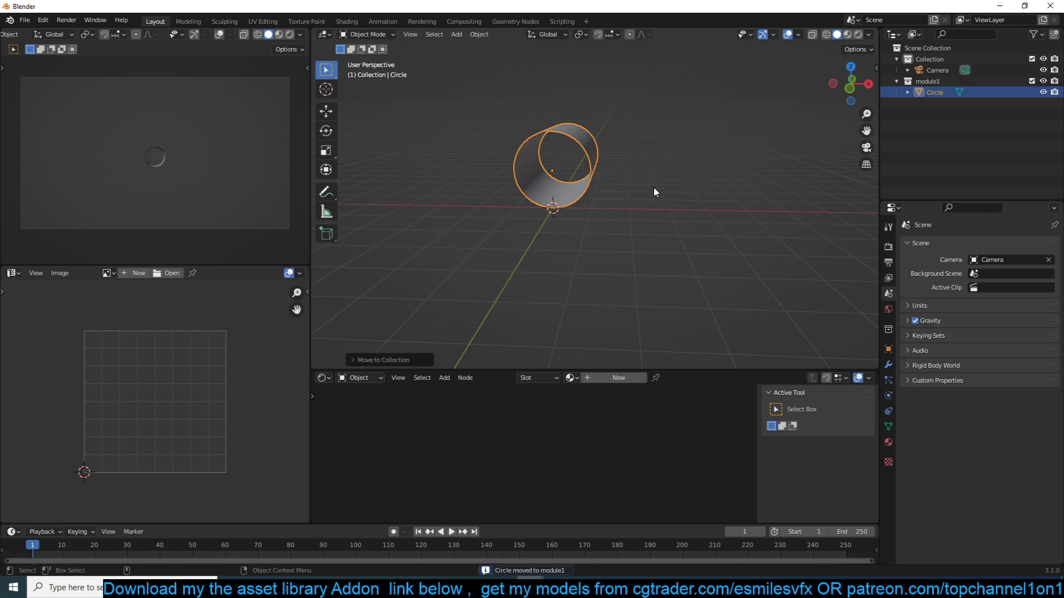
# - Deselect everything, add a torus mesh and rotate it 90° about the X axis
pyautogui.moveTo(654, 188); pyautogui.dragTo(531, 168, button='middle')
pyautogui.scroll(3, 531, 168)
pyautogui.hotkey('alt', 'a')
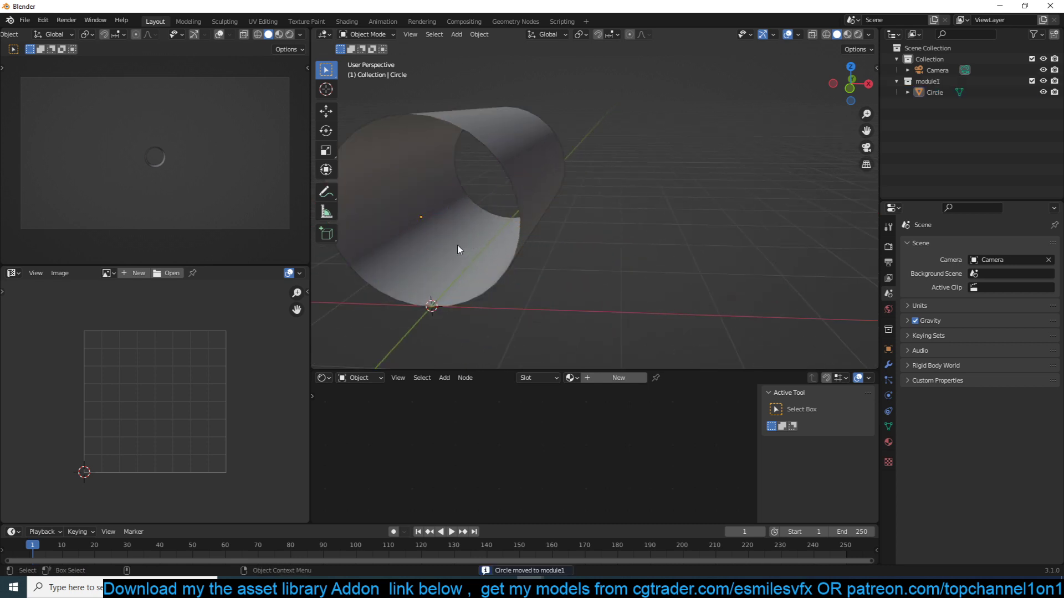
pyautogui.hotkey('shift', 'a')
pyautogui.moveTo(426, 235)
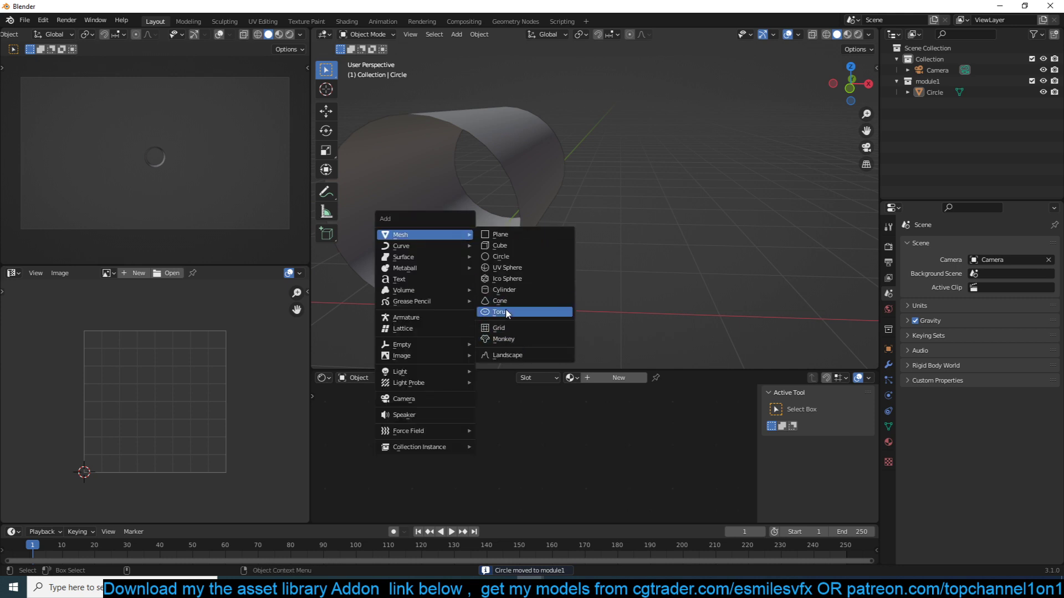
pyautogui.click(504, 312)
pyautogui.write('rx90')
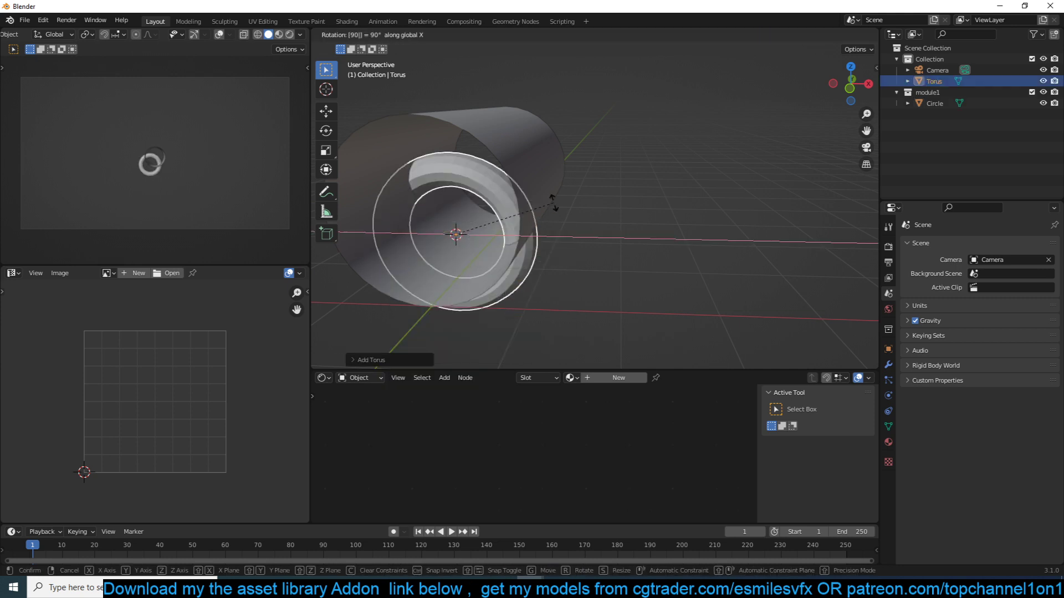
pyautogui.press('Return')
# - Set the viewport object color to Random and display the front view in wireframe
pyautogui.press('`')
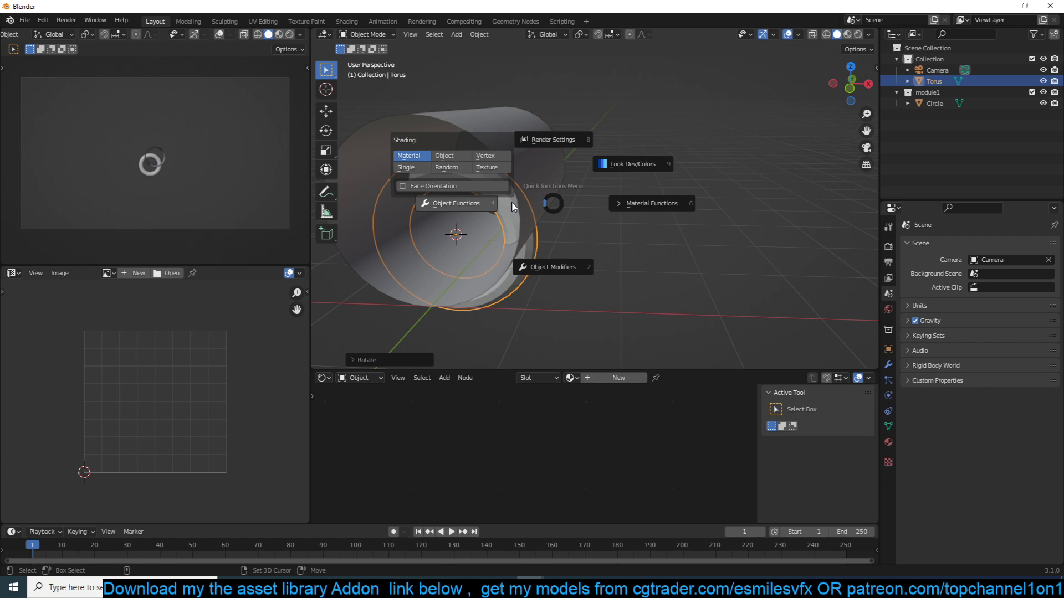
pyautogui.click(441, 165)
pyautogui.keyDown('shift'); pyautogui.moveTo(490, 158); pyautogui.dragTo(605, 131, button='middle'); pyautogui.keyUp('shift')
pyautogui.press('z')
pyautogui.click(397, 132)
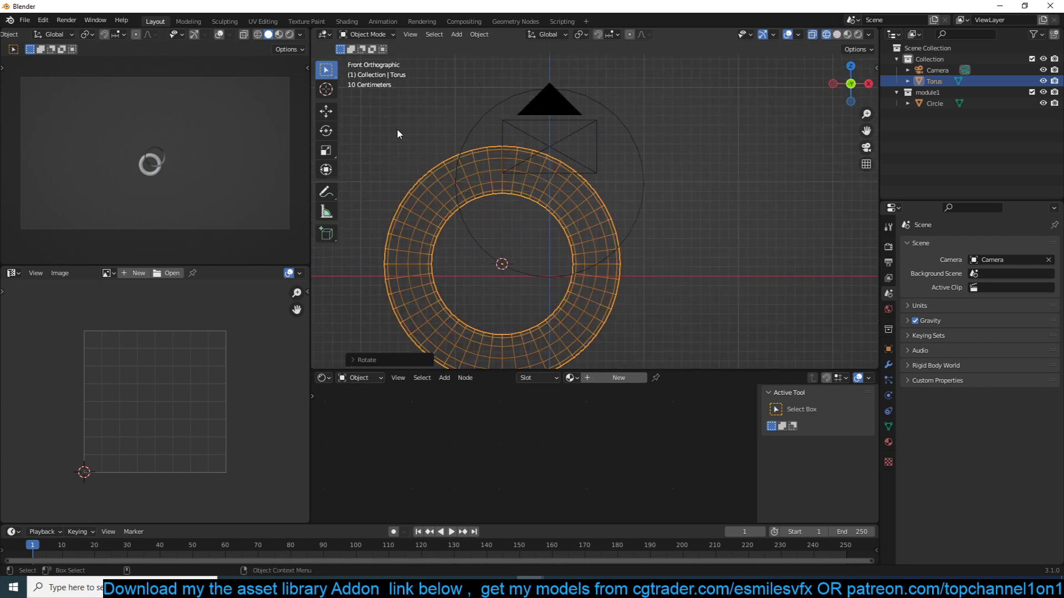
# - Move and scale down the torus so it fits the tube's circular outline, and return to solid shading
pyautogui.press('g')
pyautogui.click(616, 136)
pyautogui.press('s')
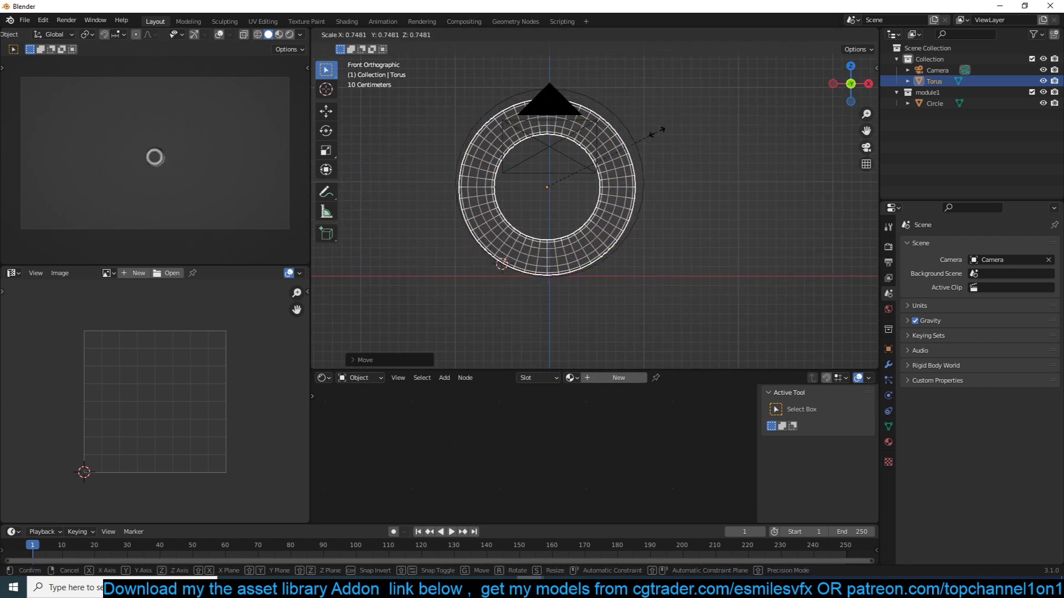
pyautogui.click(656, 134)
pyautogui.press('s')
pyautogui.click(672, 134)
pyautogui.press('g')
pyautogui.click(676, 127)
pyautogui.press('z')
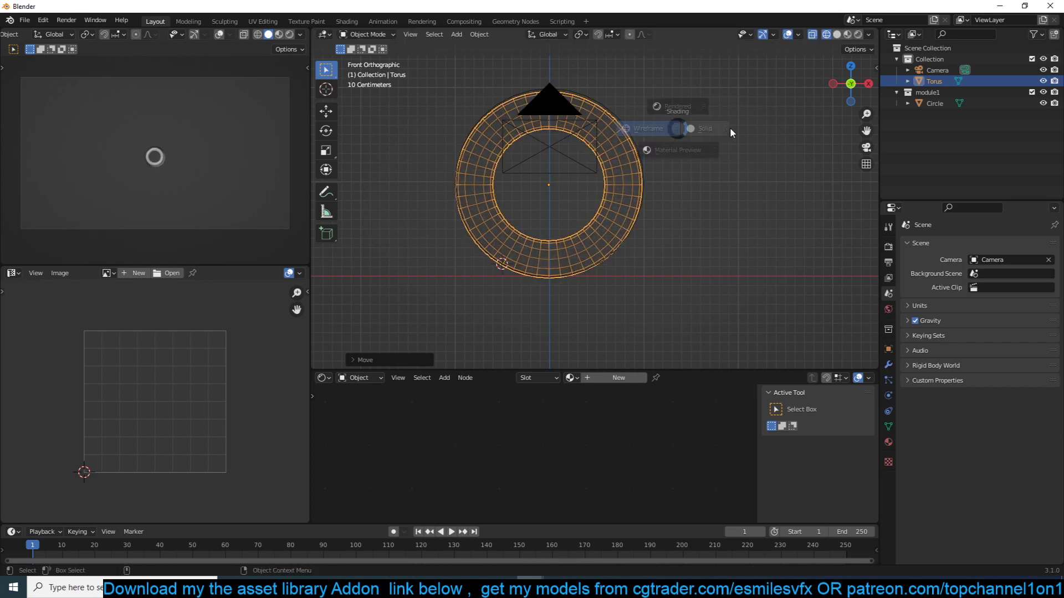
pyautogui.click(730, 128)
# - Move the torus into the module1 collection together with the tube
pyautogui.moveTo(730, 130)
pyautogui.mouseDown(button='middle')
pyautogui.moveTo(711, 153)
pyautogui.moveTo(652, 139)
pyautogui.mouseUp(button='middle')
pyautogui.scroll(-2, 652, 138)
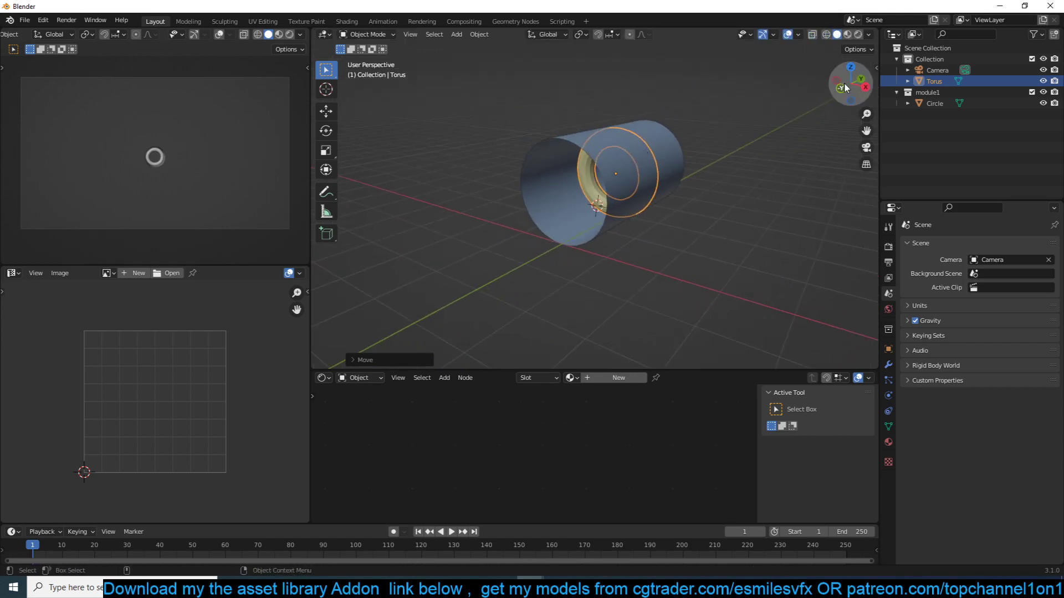
pyautogui.moveTo(928, 83); pyautogui.dragTo(928, 93)
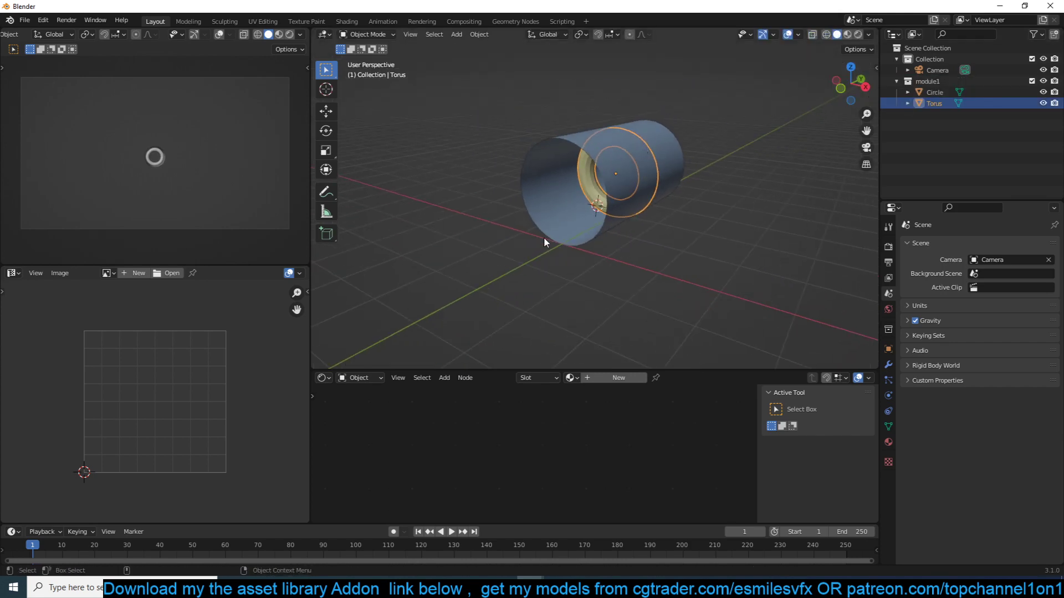
pyautogui.scroll(2, 615, 225)
pyautogui.keyDown('shift'); pyautogui.moveTo(626, 218); pyautogui.dragTo(569, 216, button='middle'); pyautogui.keyUp('shift')
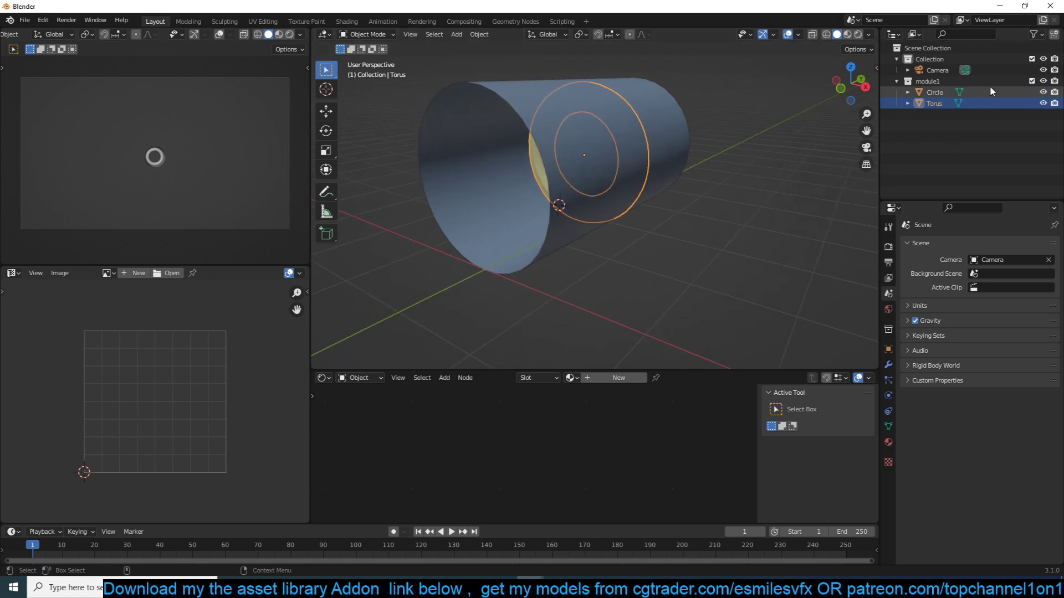
# - Exclude the module1 collection from the view layer and add a collection instance of module1 to the scene
pyautogui.click(1032, 81)
pyautogui.moveTo(560, 96); pyautogui.dragTo(619, 175, button='middle')
pyautogui.hotkey('shift', 'a')
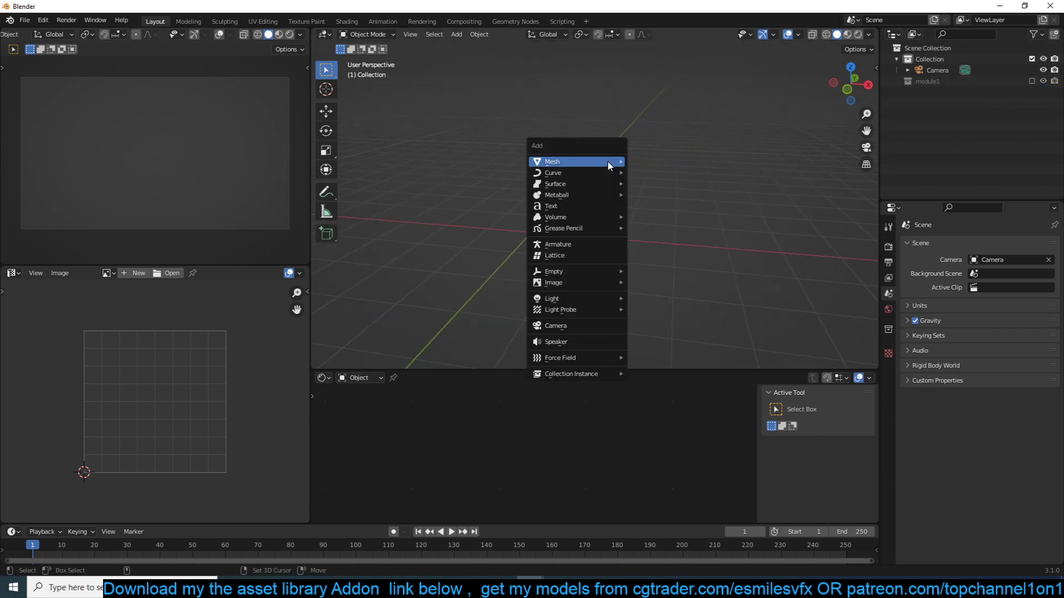
pyautogui.moveTo(599, 374)
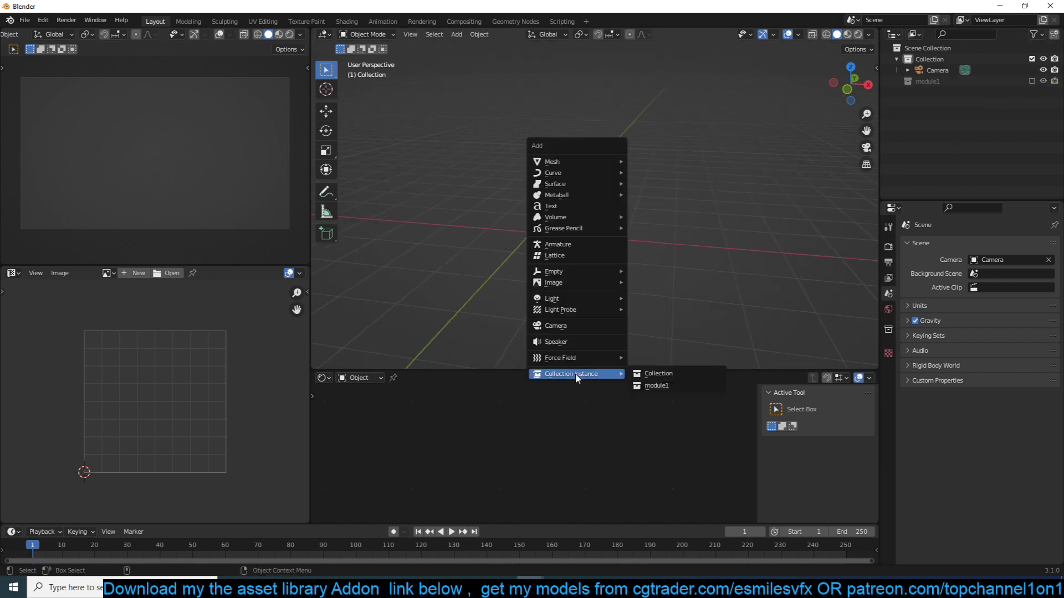
pyautogui.click(675, 385)
# - Move the module1 instance slightly closer to the vertical center axis in the front view
pyautogui.moveTo(660, 325); pyautogui.dragTo(607, 117, button='middle')
pyautogui.press('KP_1')
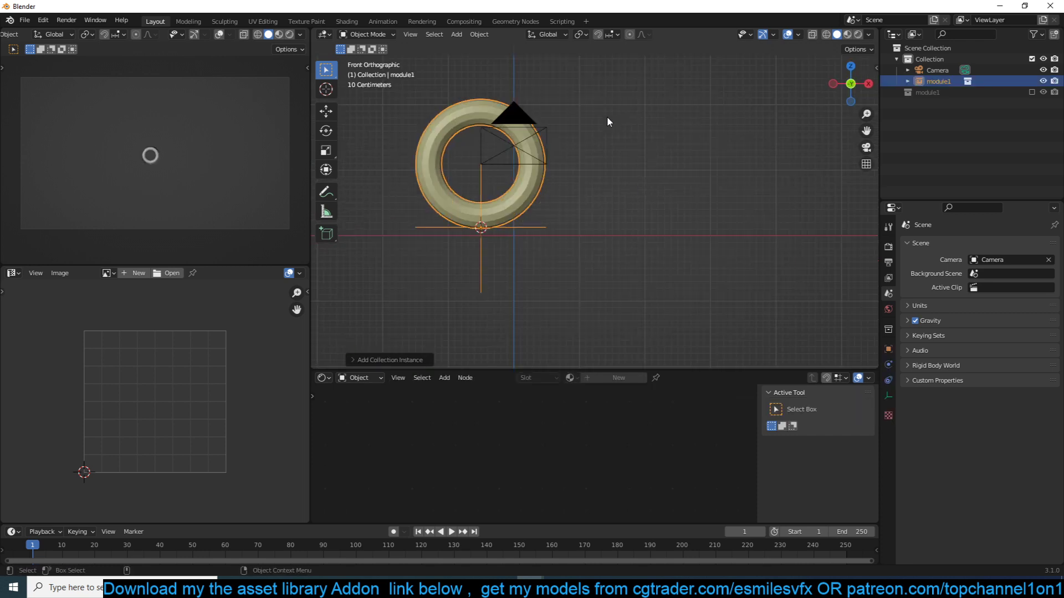
pyautogui.press('g')
pyautogui.click(618, 130)
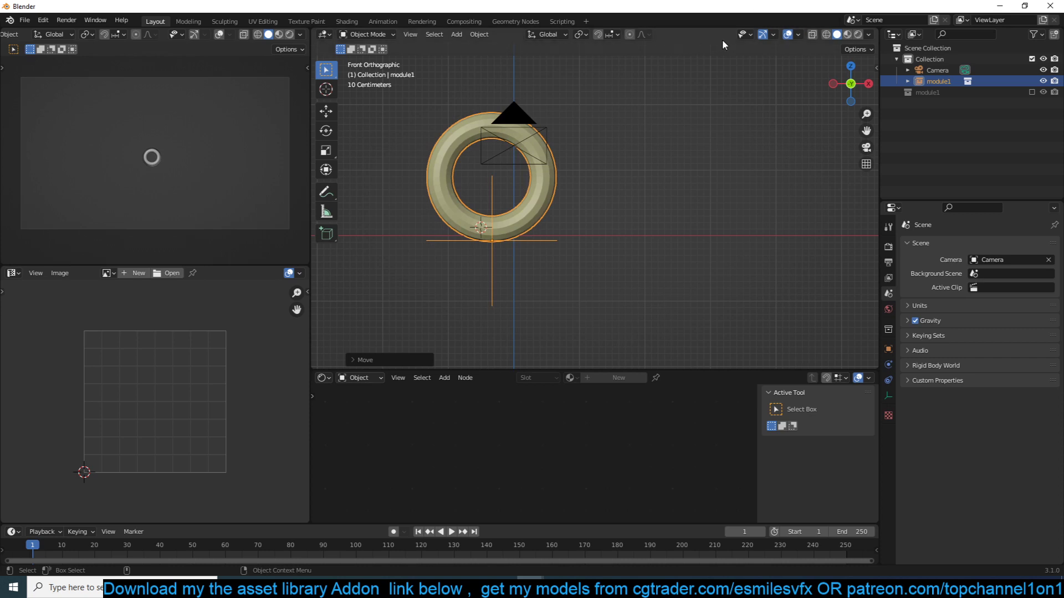
# - Enable the Statistics overlay and, in top view, move the module1 instance to the world origin
pyautogui.click(799, 34)
pyautogui.click(778, 111)
pyautogui.moveTo(403, 164); pyautogui.dragTo(495, 185, button='middle')
pyautogui.press('KP_7')
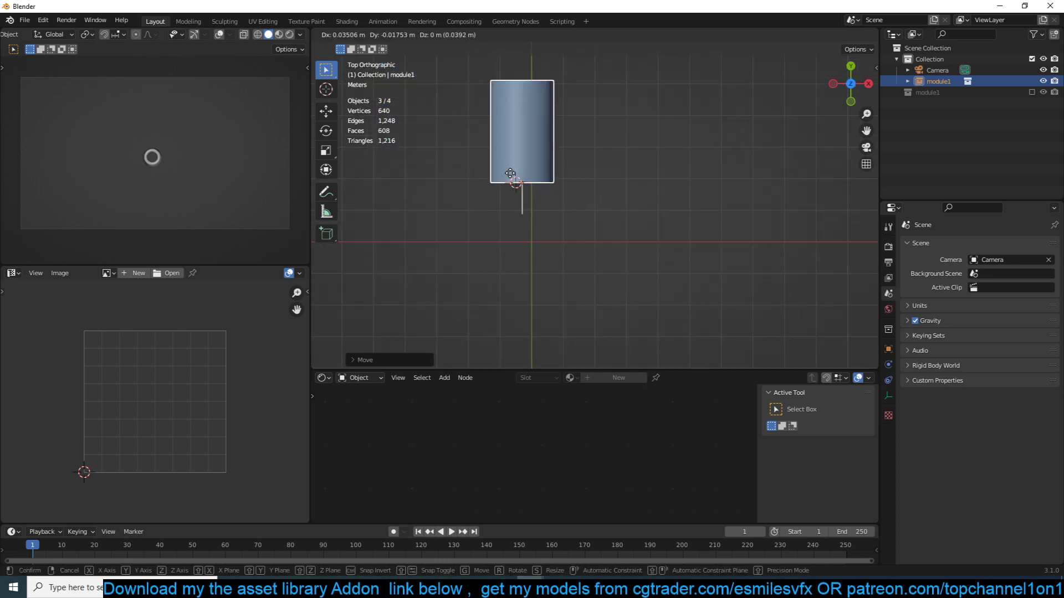
# - Make a linked duplicate of the module1 instance, place it at the tube's far end and rotate it slightly to start a bend
pyautogui.hotkey('alt', 'd')
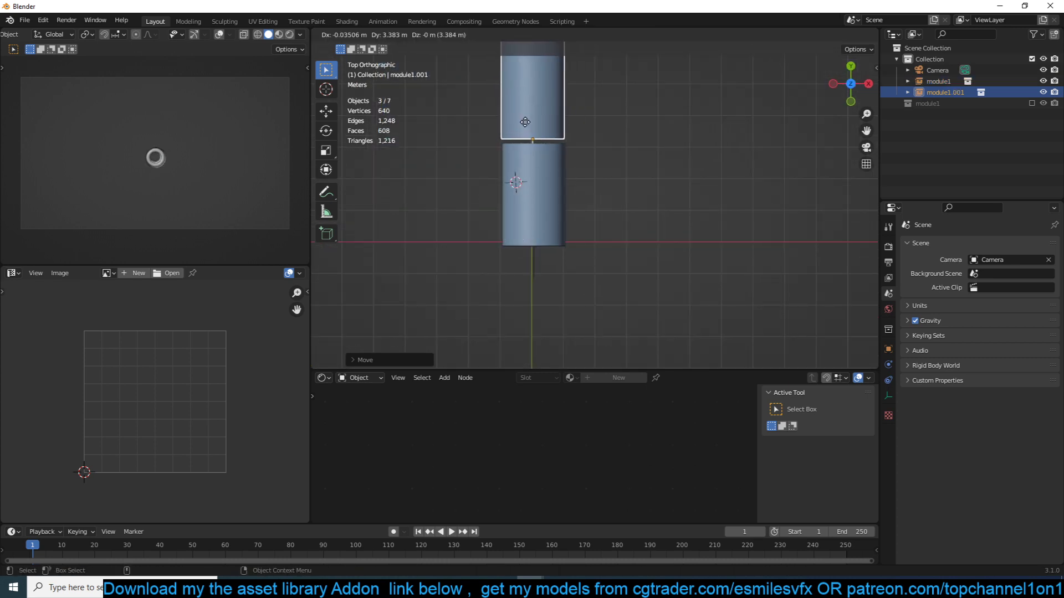
pyautogui.click(526, 129)
pyautogui.press('r')
pyautogui.click(586, 118)
# - Add another linked duplicate beyond the second module, rotating and moving it to continue the bend
pyautogui.keyDown('shift'); pyautogui.moveTo(583, 163); pyautogui.dragTo(603, 277, button='middle'); pyautogui.keyUp('shift')
pyautogui.hotkey('alt', 'd')
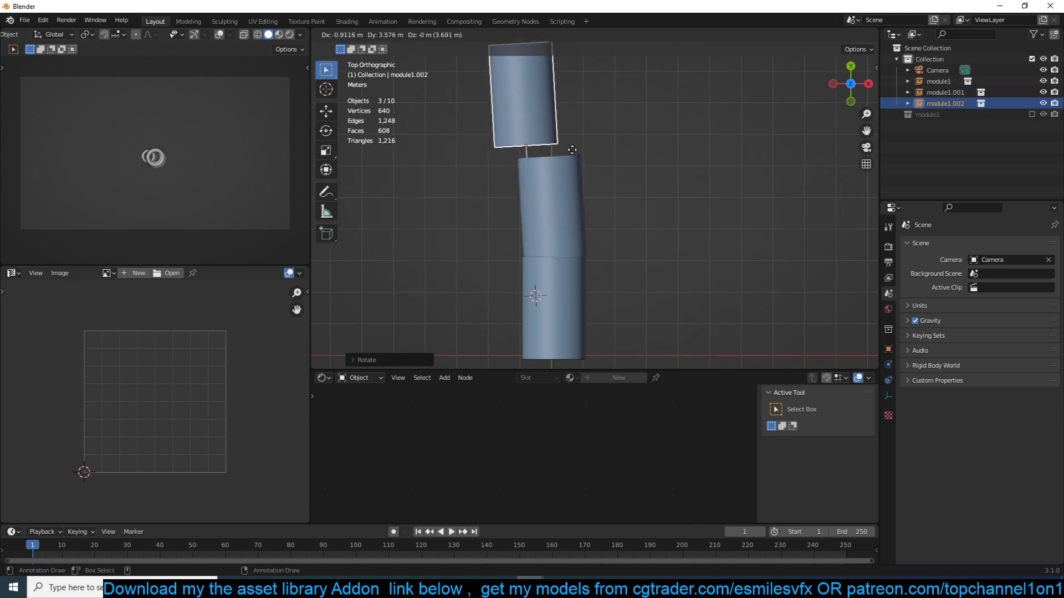
pyautogui.click(576, 150)
pyautogui.press('r')
pyautogui.click(601, 133)
pyautogui.press('g')
pyautogui.click(617, 144)
pyautogui.press('r')
pyautogui.click(622, 161)
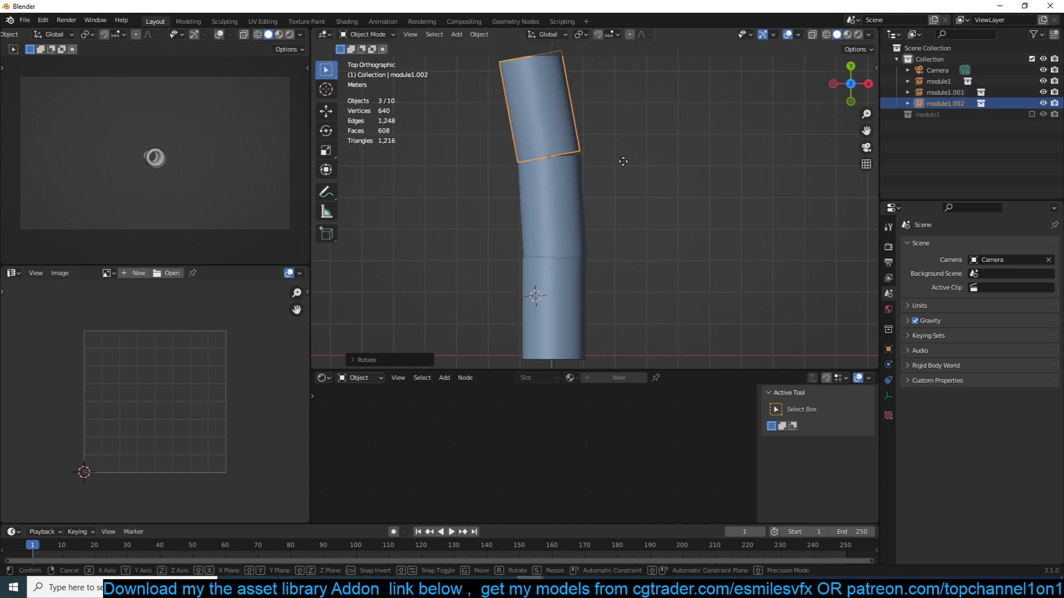
pyautogui.press('g')
pyautogui.click(619, 151)
# - Make a linked duplicate of the third tunnel module, then rotate and move it onto the open end to extend the bend
pyautogui.keyDown('shift'); pyautogui.moveTo(583, 154); pyautogui.dragTo(627, 194, button='middle'); pyautogui.keyUp('shift')
pyautogui.hotkey('alt', 'd')
pyautogui.click(629, 166)
pyautogui.press('r')
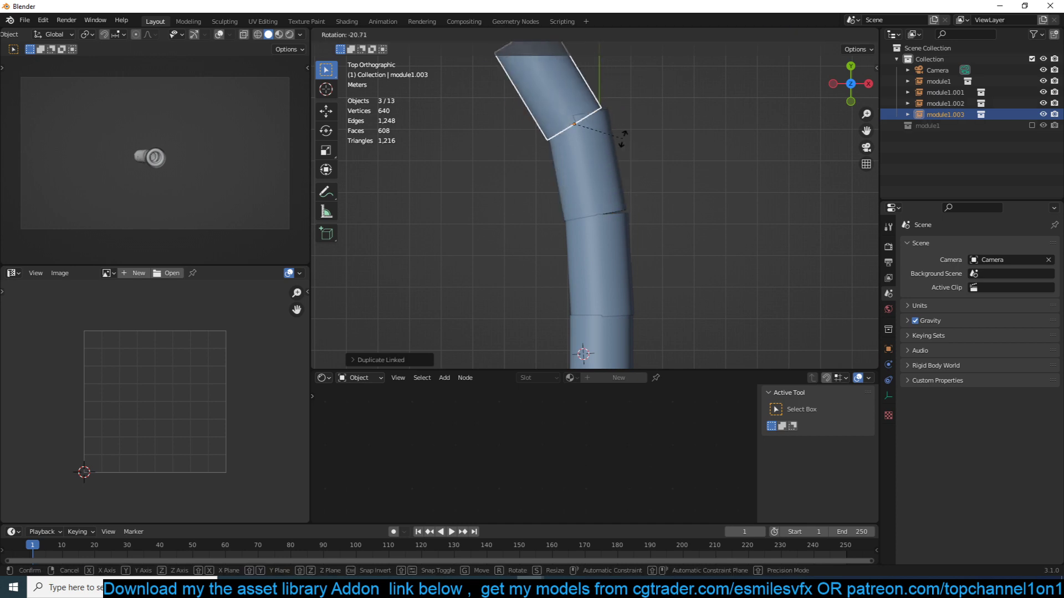
pyautogui.click(623, 141)
pyautogui.press('g')
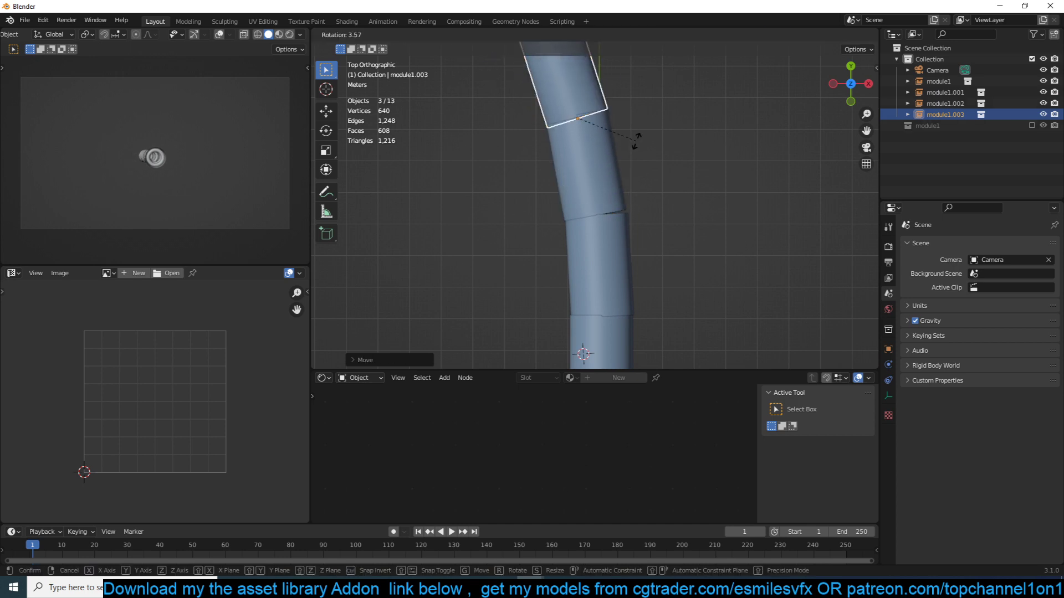
pyautogui.click(635, 143)
# - Select the camera-free chain of four tunnel module instances and move it sideways away from the world origin
pyautogui.moveTo(582, 180); pyautogui.dragTo(568, 73, button='middle')
pyautogui.hotkey('alt', 'a')
pyautogui.scroll(-4, 583, 87)
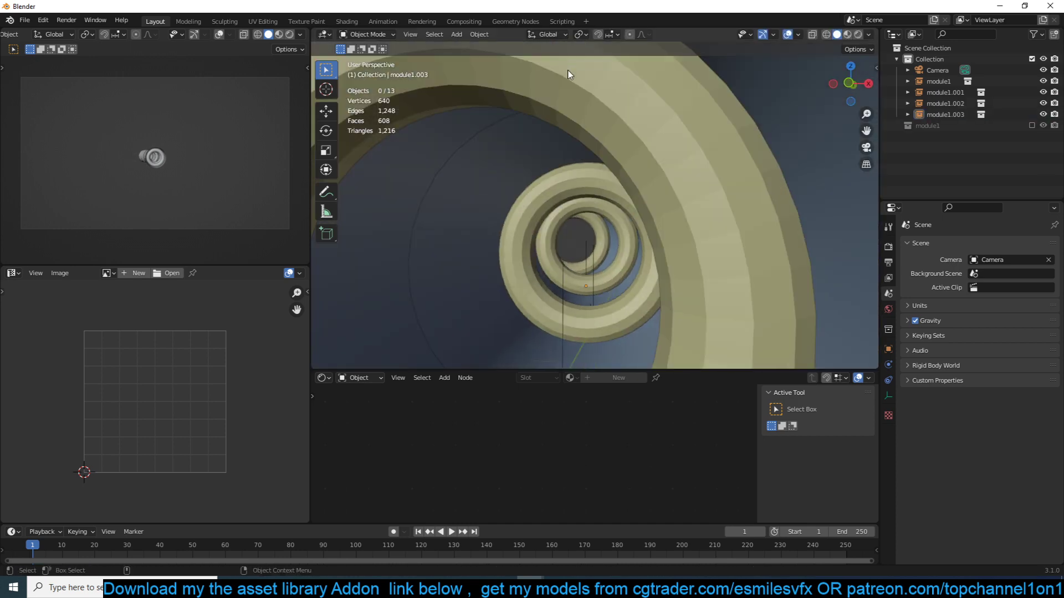
pyautogui.scroll(-10, 588, 98)
pyautogui.moveTo(598, 121); pyautogui.dragTo(597, 159, button='middle')
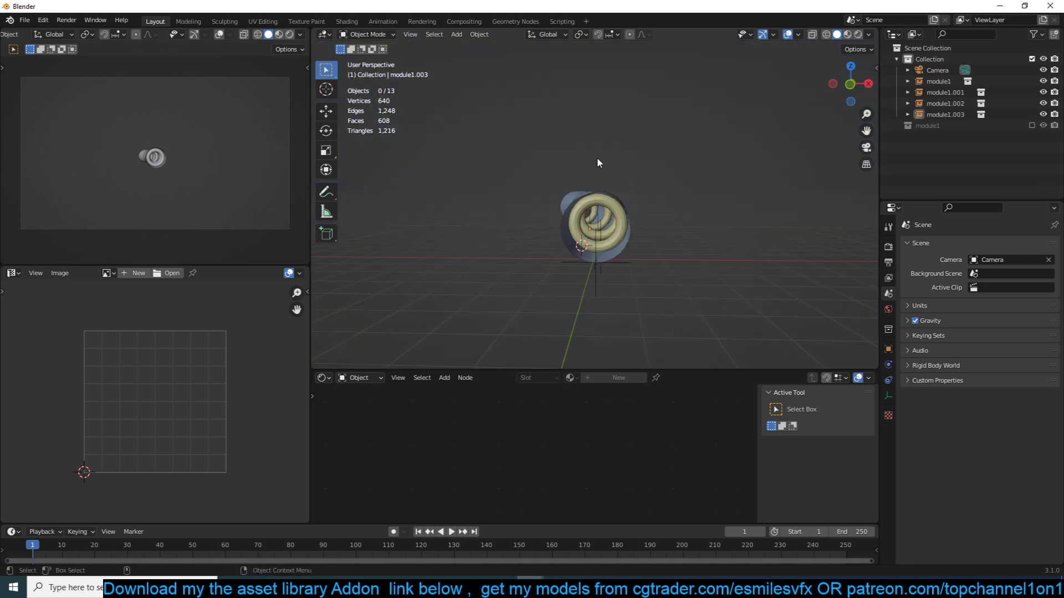
pyautogui.moveTo(557, 195); pyautogui.dragTo(637, 239)
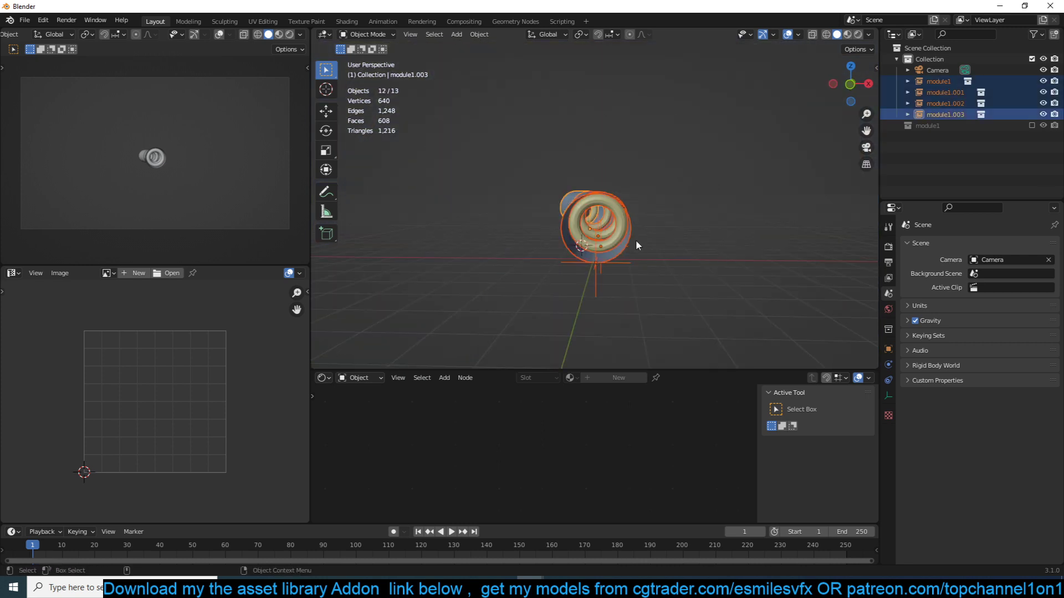
pyautogui.press('g')
pyautogui.click(790, 247)
pyautogui.press('KP_1')
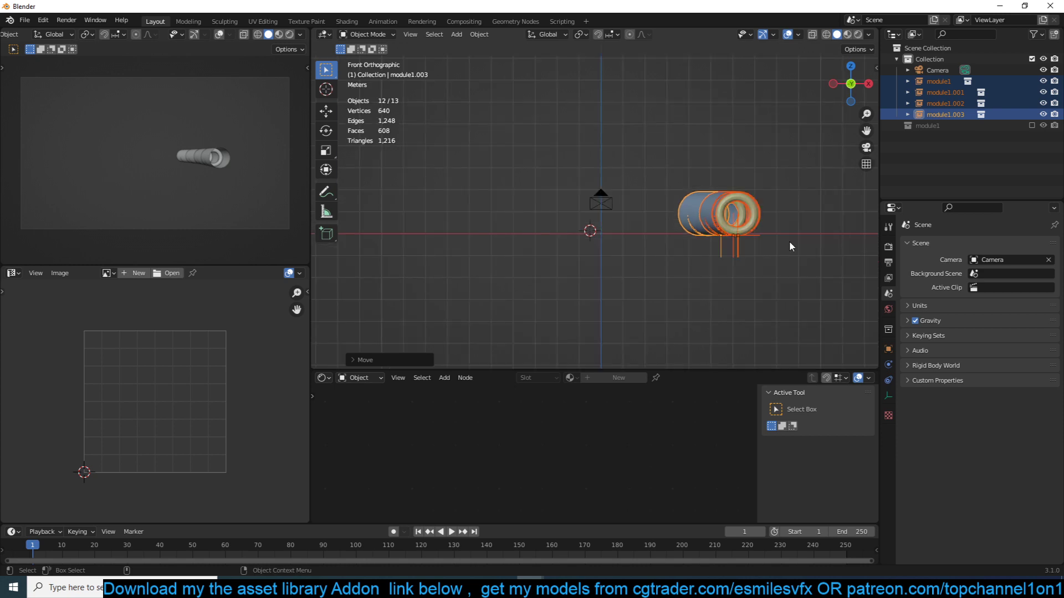
# - Move the camera sideways to the tunnel's axis and position it at the mouth of the first module, looking inside
pyautogui.hotkey('alt', 'a')
pyautogui.moveTo(615, 205); pyautogui.dragTo(743, 213)
pyautogui.press('KP_7')
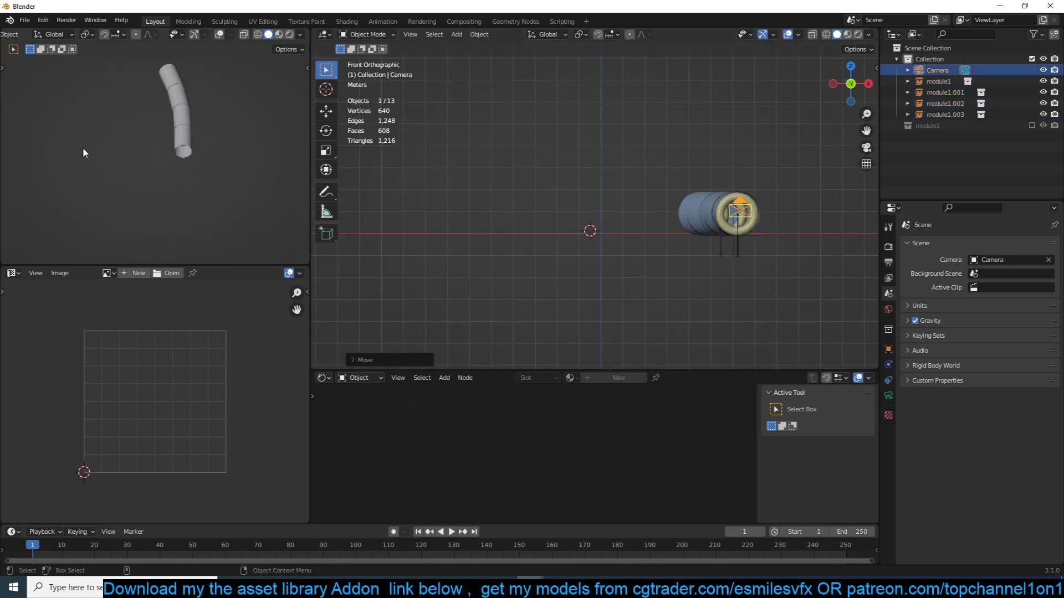
pyautogui.press('KP_7')
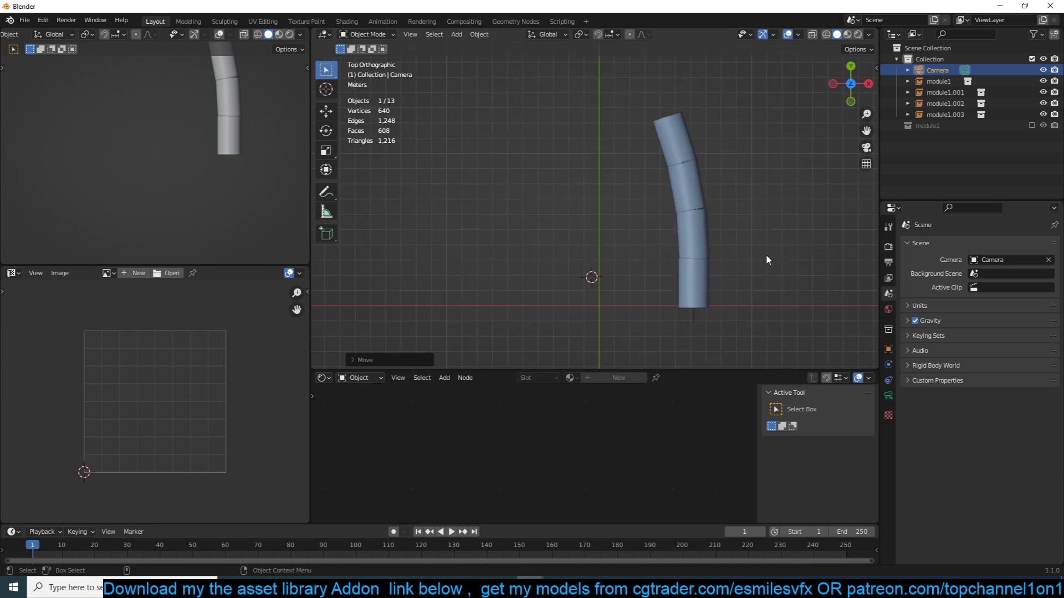
pyautogui.press('g')
pyautogui.scroll(-4, 723, 192)
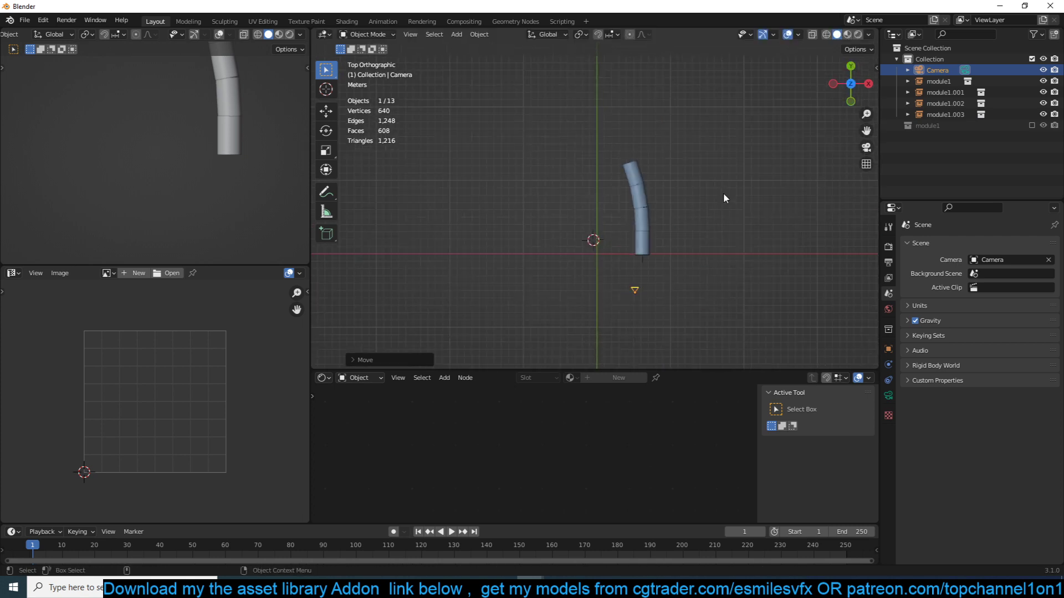
pyautogui.click(682, 244)
pyautogui.press('KP_0')
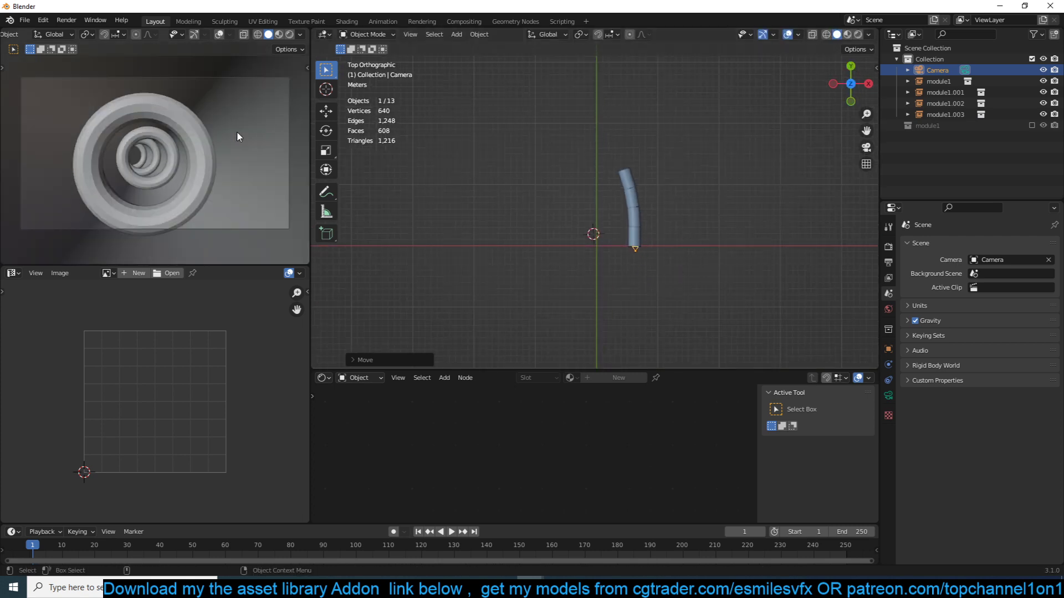
# - Enable the module1 collection in the view layer and select its Torus ring
pyautogui.click(1032, 125)
pyautogui.moveTo(621, 284); pyautogui.dragTo(597, 182, button='middle')
pyautogui.scroll(3, 598, 181)
pyautogui.press('KP_Decimal')
pyautogui.click(586, 262)
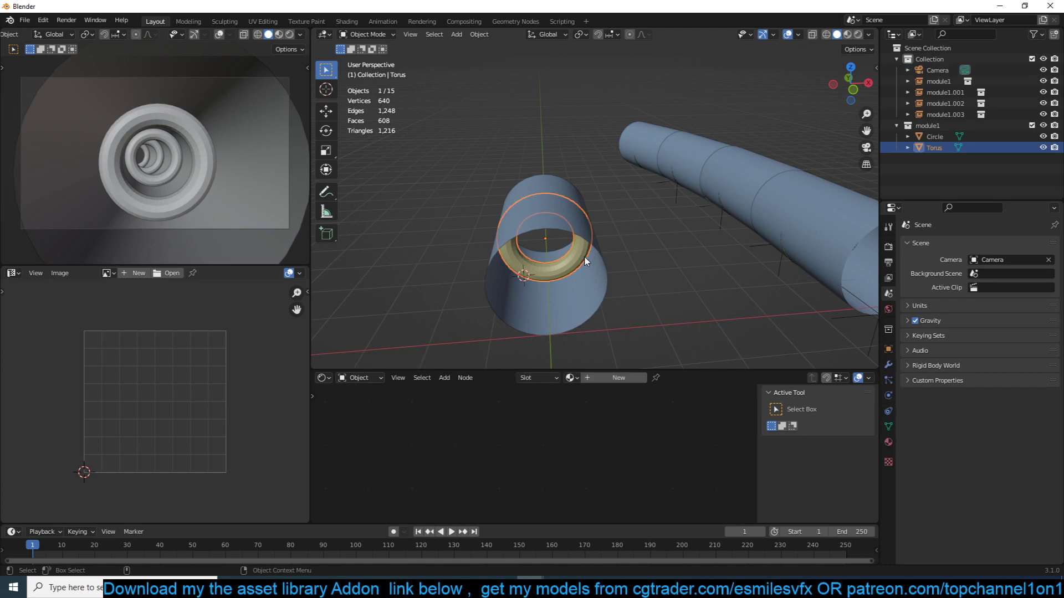
# - Inspect the source Circle tube and Torus ring, and compare them with the first module1 instance in the tunnel
pyautogui.click(595, 297)
pyautogui.moveTo(562, 321); pyautogui.dragTo(537, 278, button='middle')
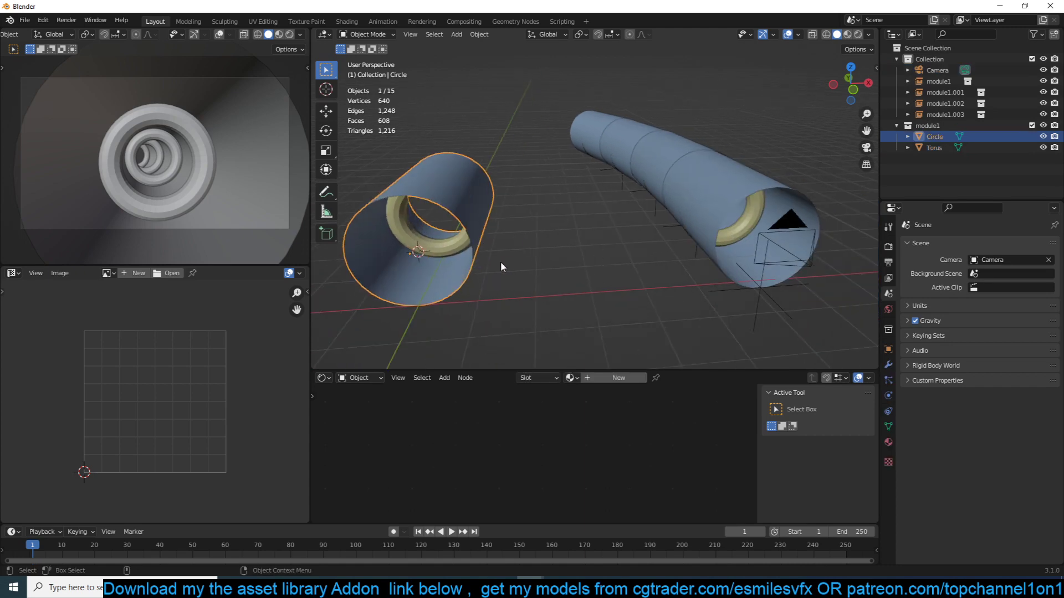
pyautogui.press('Tab')
pyautogui.press('Tab')
pyautogui.click(466, 197)
pyautogui.moveTo(433, 143); pyautogui.dragTo(510, 303)
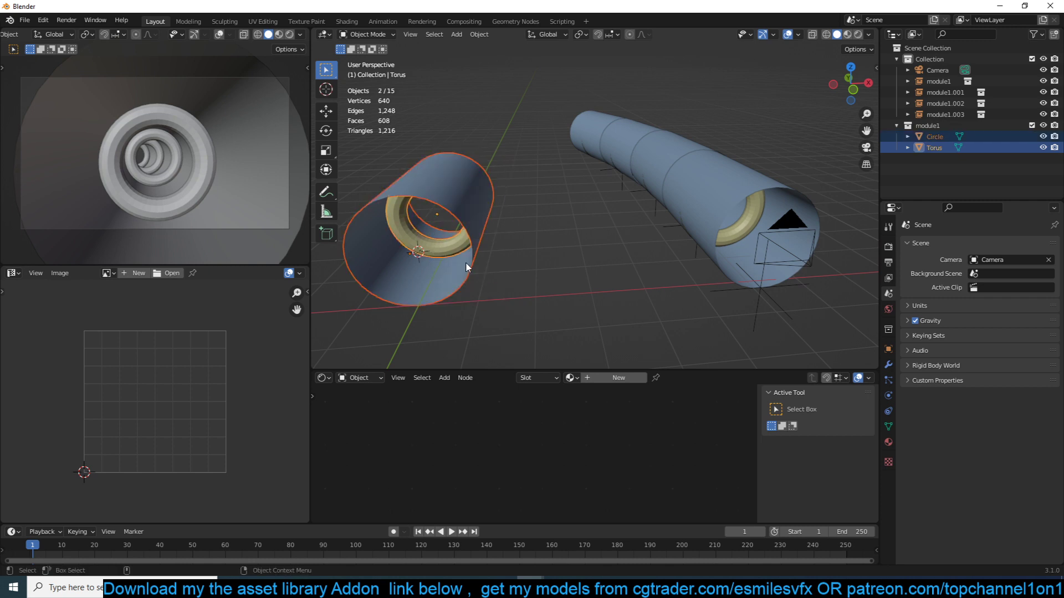
pyautogui.click(768, 288)
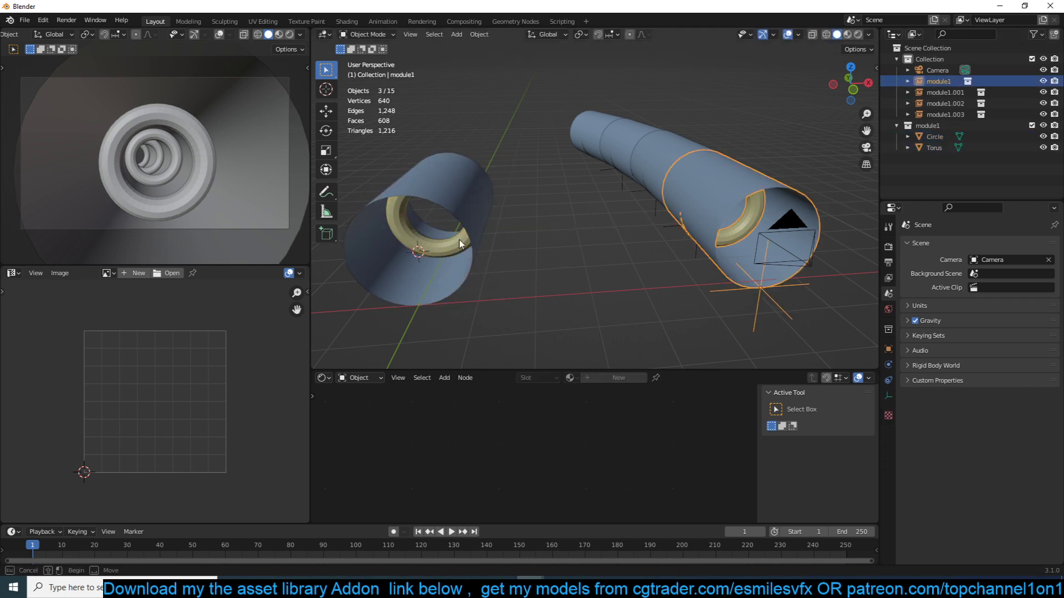
# - Move the source Circle and Torus sideways and try rotating the first module1 instance
pyautogui.moveTo(460, 244); pyautogui.dragTo(430, 288)
pyautogui.press('g')
pyautogui.click(564, 275)
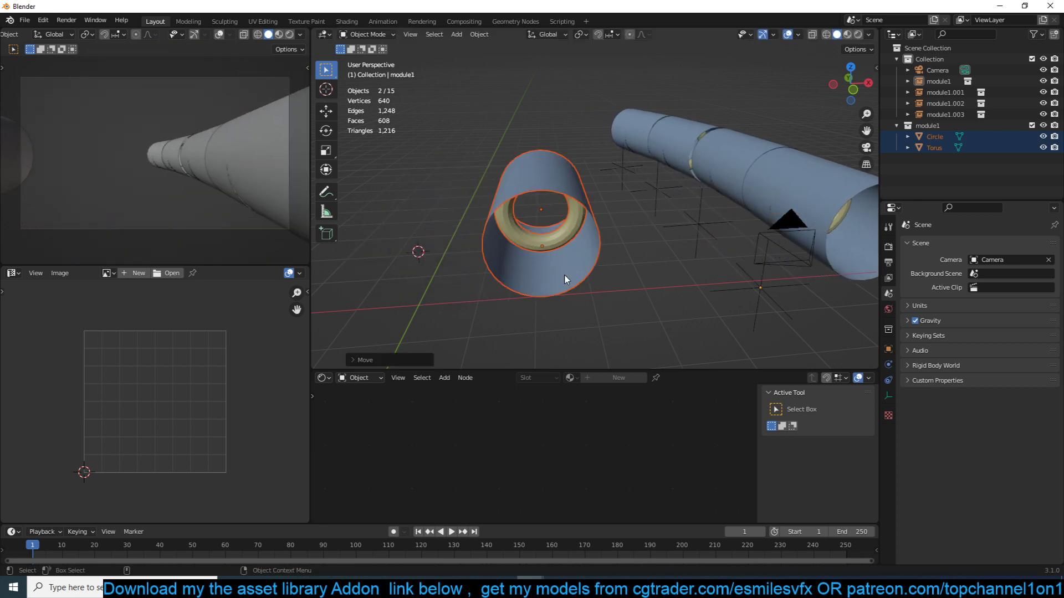
pyautogui.click(757, 286)
pyautogui.press('r')
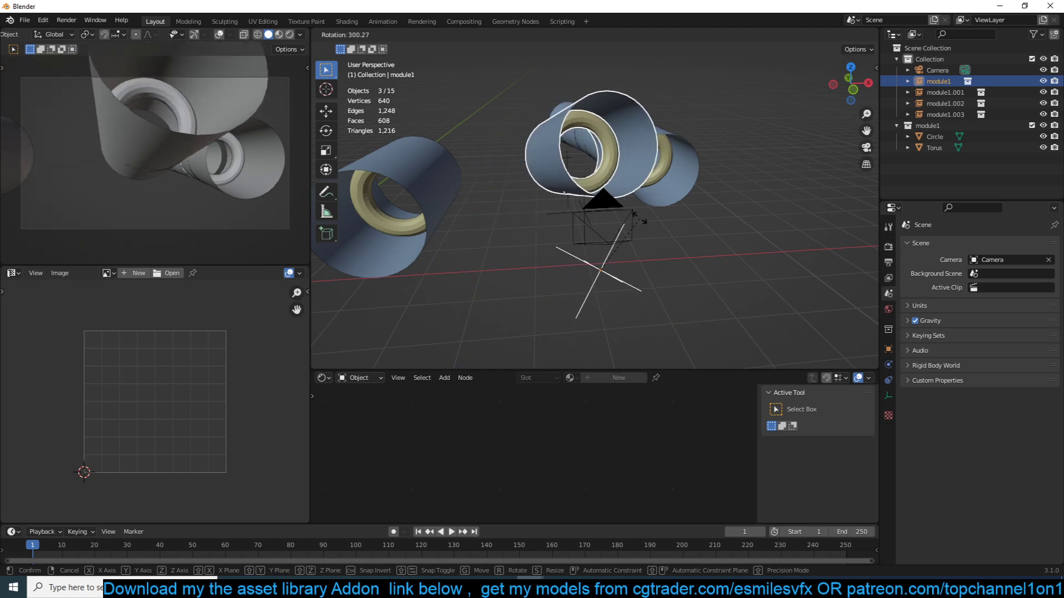
pyautogui.click(689, 243)
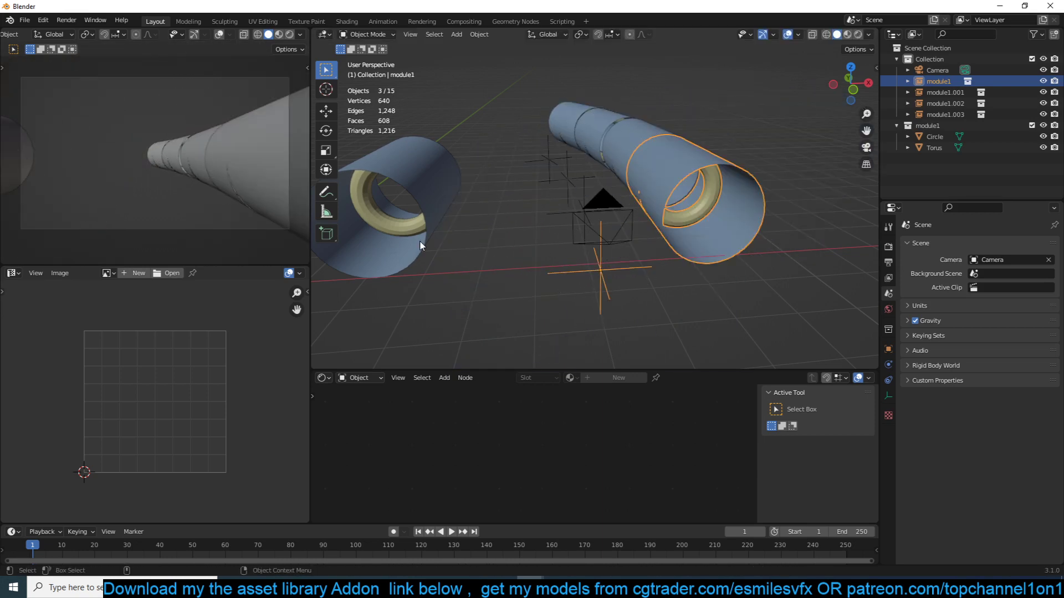
# - Select the source Circle and Torus and move them along X back to the world's center axis
pyautogui.keyDown('shift'); pyautogui.moveTo(420, 245); pyautogui.dragTo(634, 238, button='middle'); pyautogui.keyUp('shift')
pyautogui.moveTo(560, 157); pyautogui.dragTo(604, 242)
pyautogui.press('KP_1')
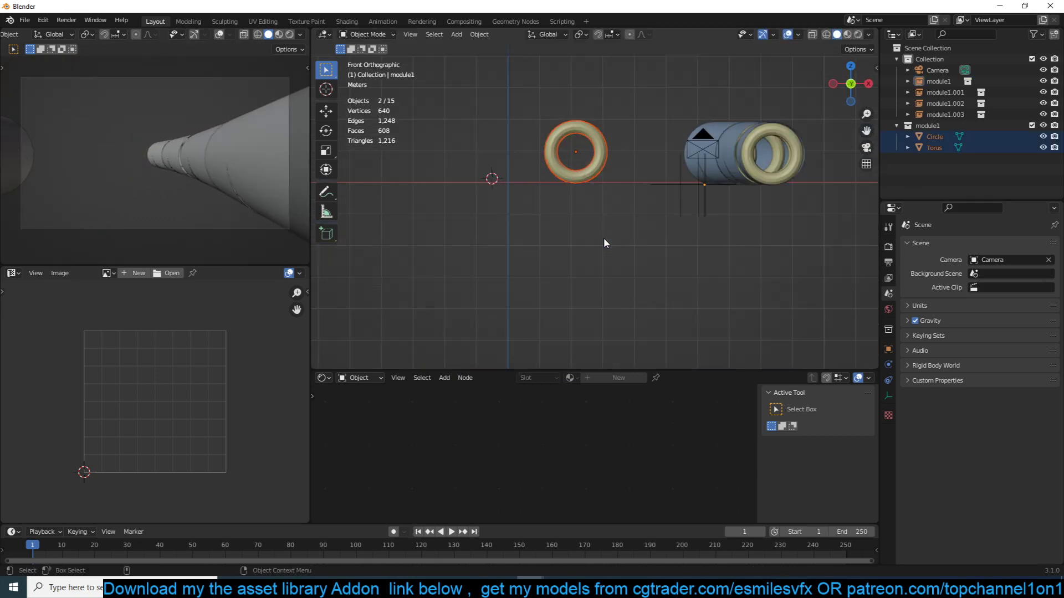
pyautogui.press('x')
pyautogui.press('g')
pyautogui.press('x')
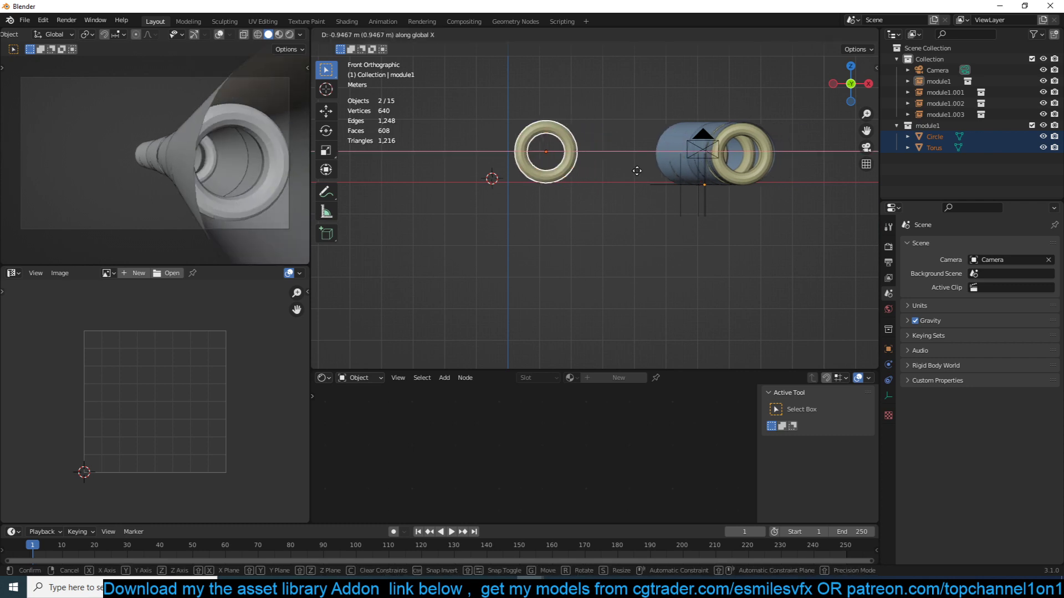
pyautogui.click(628, 166)
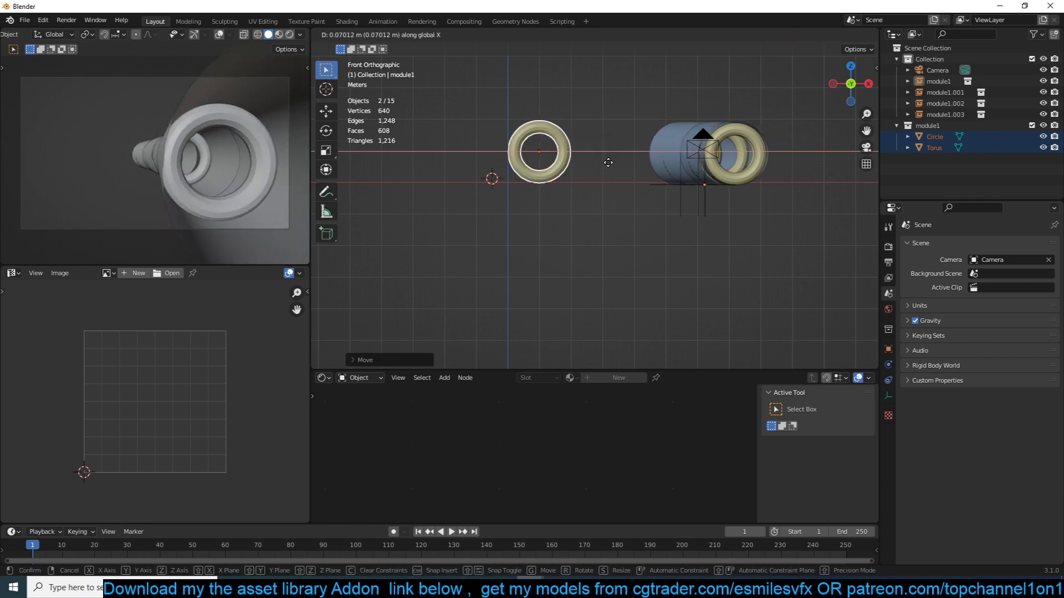
pyautogui.moveTo(606, 162); pyautogui.dragTo(583, 187, button='middle')
pyautogui.press('g')
pyautogui.press('x')
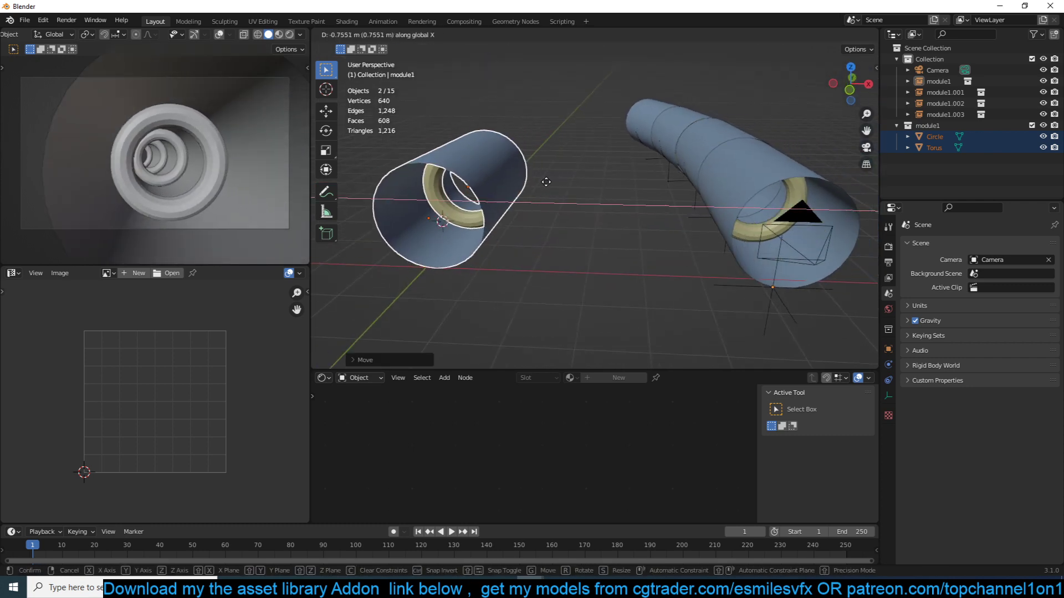
pyautogui.click(535, 177)
# - Try a trackball rotation on the first module1 instance at the tunnel mouth
pyautogui.click(786, 306)
pyautogui.moveTo(785, 306); pyautogui.dragTo(773, 297, button='middle')
pyautogui.press('r')
pyautogui.press('r')
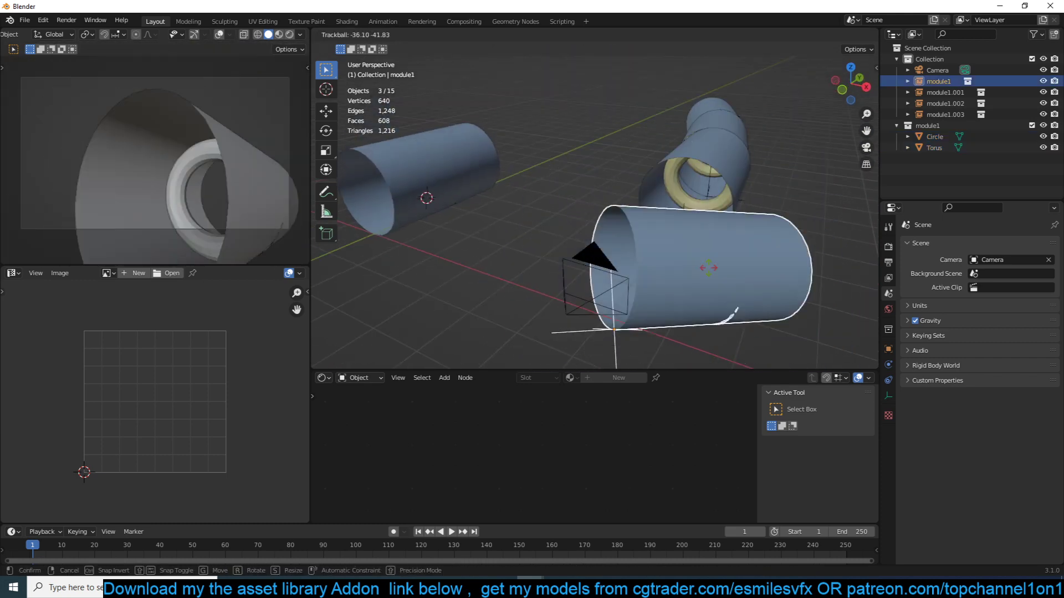
pyautogui.click(526, 214)
# - Move the source Circle and Torus along the Y axis and try another trackball rotation of the first module1 instance
pyautogui.click(465, 172)
pyautogui.press('g')
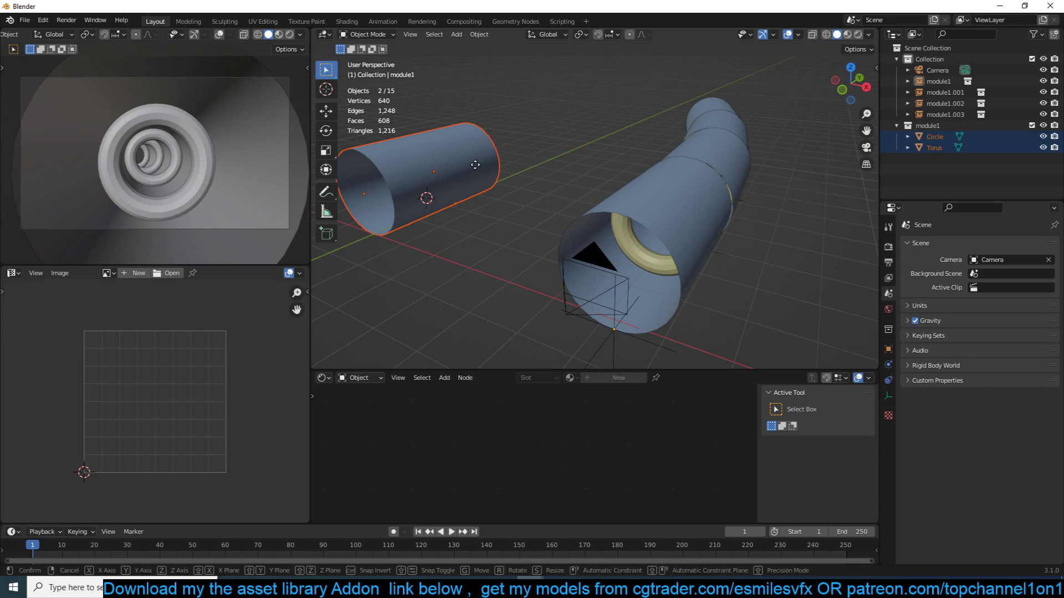
pyautogui.press('y')
pyautogui.click(418, 198)
pyautogui.scroll(-2, 499, 222)
pyautogui.click(626, 248)
pyautogui.press('r')
pyautogui.press('r')
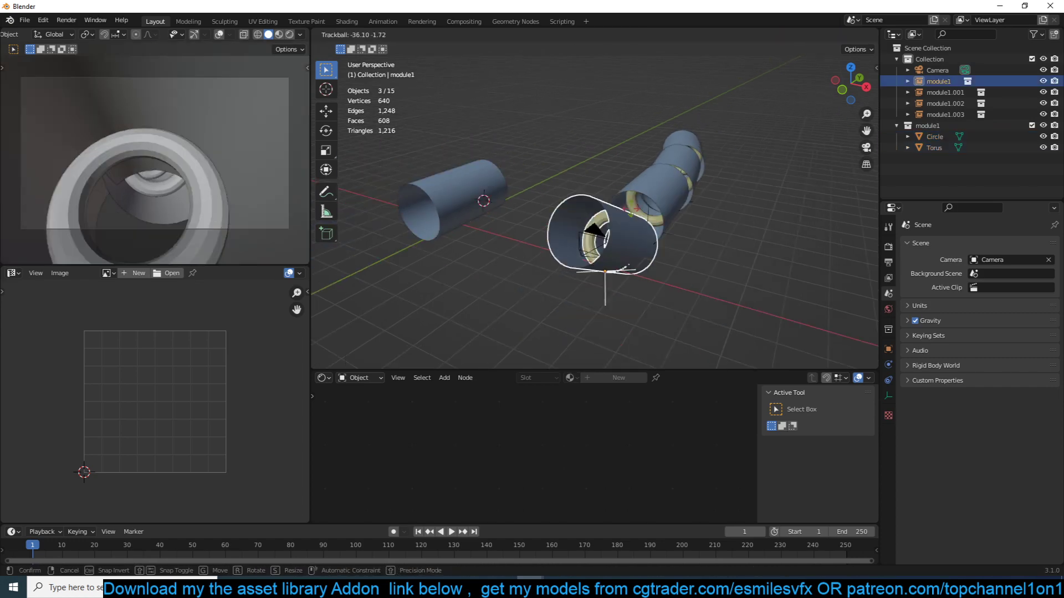
pyautogui.rightClick(534, 235)
# - Undo the Y-axis move of the source Circle and Torus
pyautogui.hotkey('ctrl', 'z')
pyautogui.hotkey('ctrl', 'z')
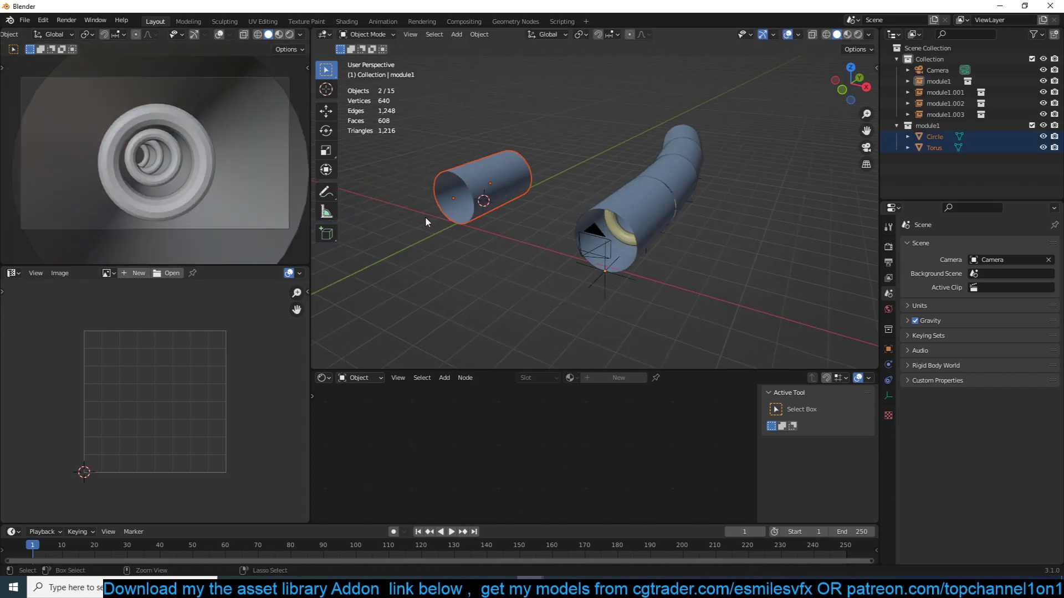
pyautogui.moveTo(424, 218); pyautogui.dragTo(561, 261, button='middle')
pyautogui.scroll(1, 509, 205)
pyautogui.hotkey('ctrl', 'z')
pyautogui.scroll(2, 575, 245)
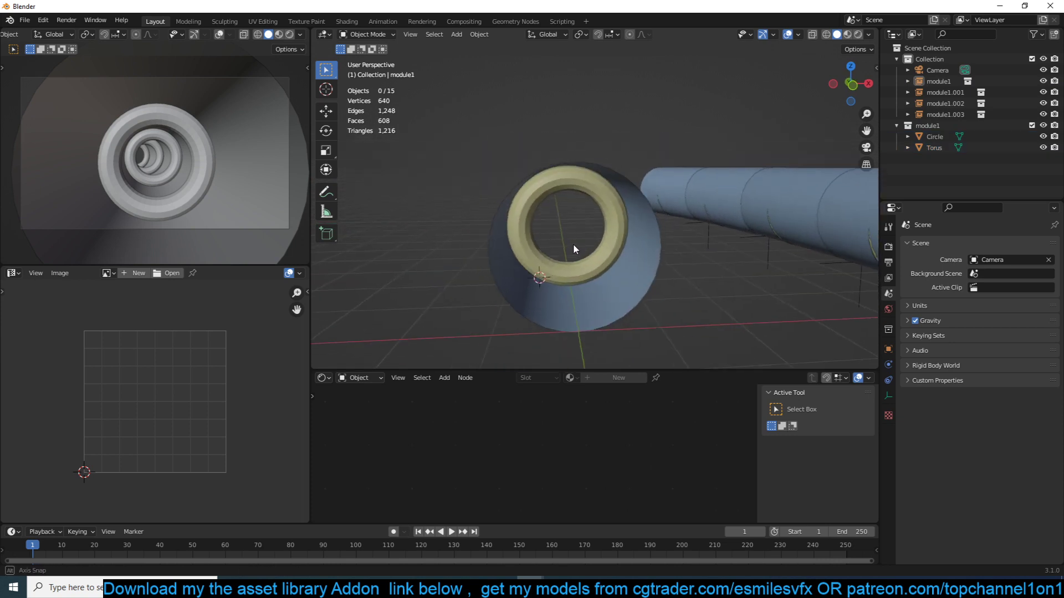
# - Add several evenly spaced ring loop cuts along the source Circle tube, leaving them unslid
pyautogui.hotkey('shift', 'a')
pyautogui.click(658, 230)
pyautogui.scroll(2, 615, 298)
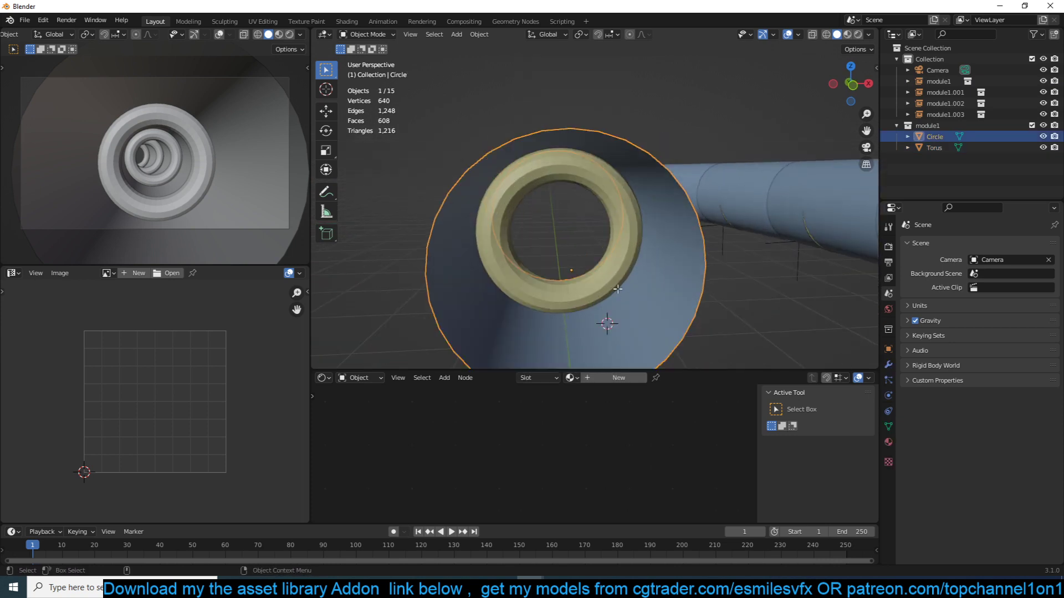
pyautogui.press('Tab')
pyautogui.hotkey('ctrl', 'r')
pyautogui.scroll(6, 653, 302)
pyautogui.click(653, 298)
pyautogui.rightClick(654, 297)
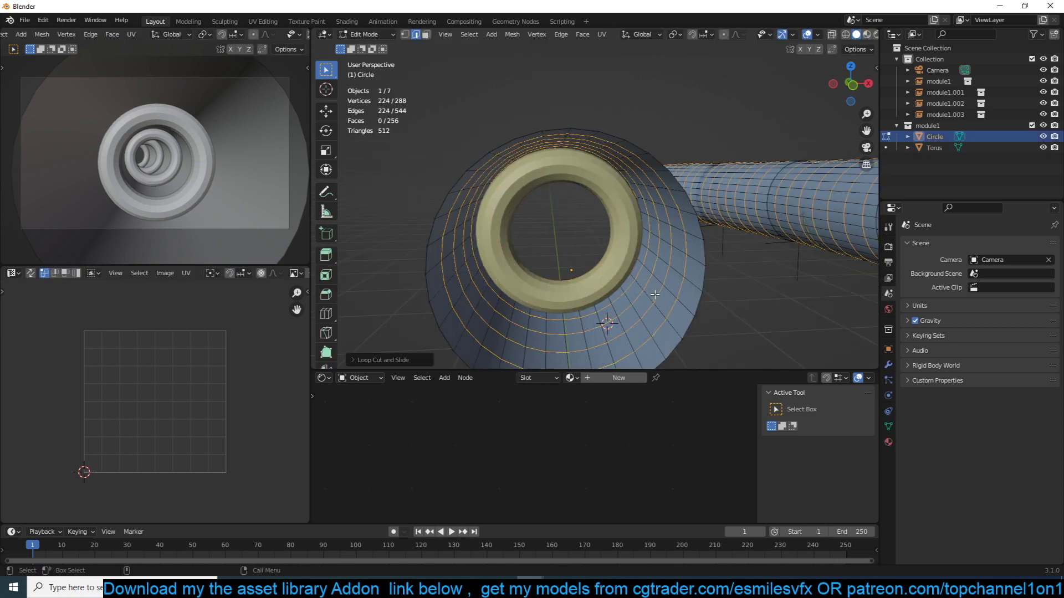
# - Convert one lengthwise edge loop of the Circle tube's wall to a curve and select the new cable object
pyautogui.hotkey('alt', 'a')
pyautogui.keyDown('alt'); pyautogui.click(663, 291); pyautogui.keyUp('alt')
pyautogui.keyDown('alt'); pyautogui.click(665, 293); pyautogui.keyUp('alt')
pyautogui.press('q')
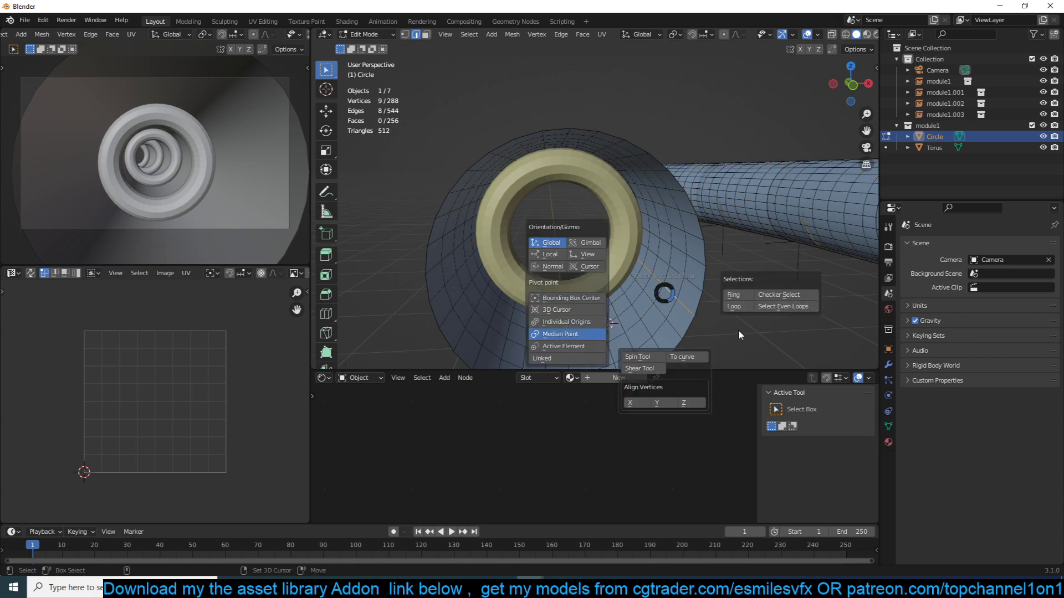
pyautogui.click(681, 357)
pyautogui.press('Tab')
pyautogui.click(690, 317)
pyautogui.press('Tab')
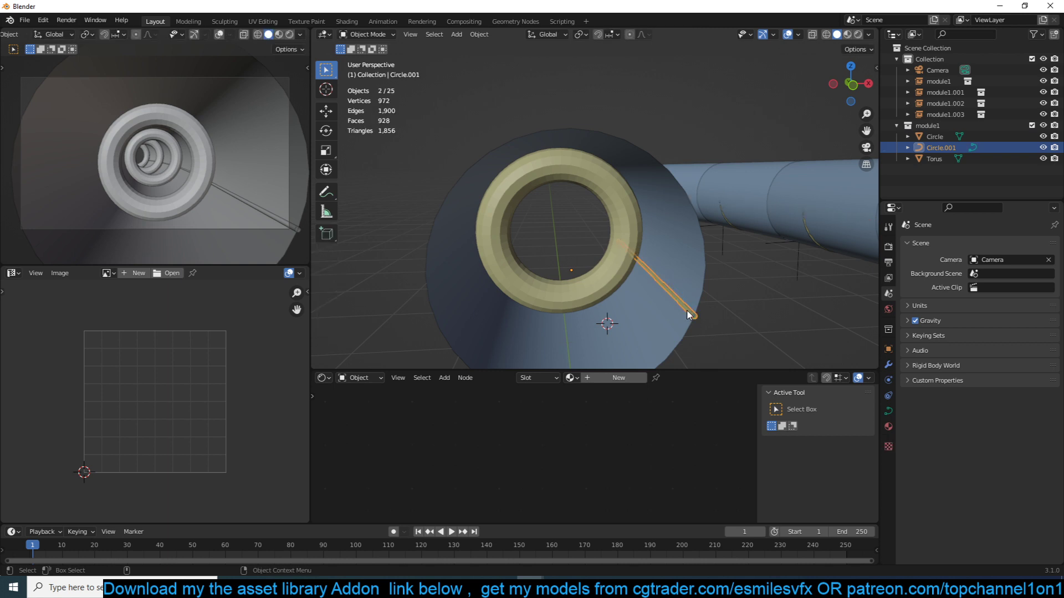
# - Move one middle control point of the cable curve inward to kink it, and check the linked modules in the tunnel
pyautogui.press('Tab')
pyautogui.press('g')
pyautogui.click(625, 303)
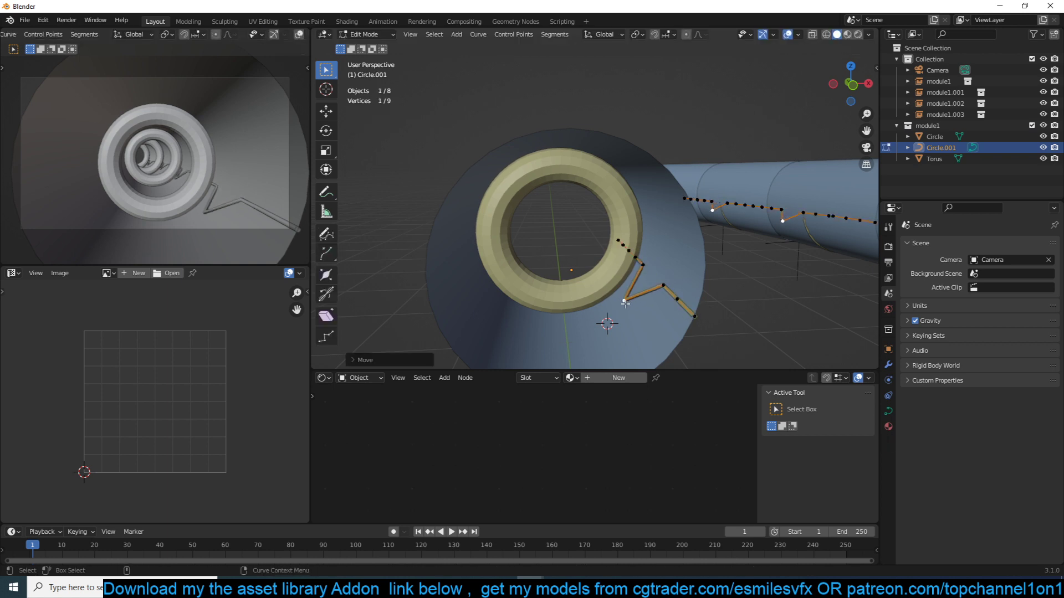
pyautogui.press('Tab')
pyautogui.press('Tab')
pyautogui.press('Tab')
pyautogui.moveTo(776, 308); pyautogui.dragTo(516, 258, button='middle')
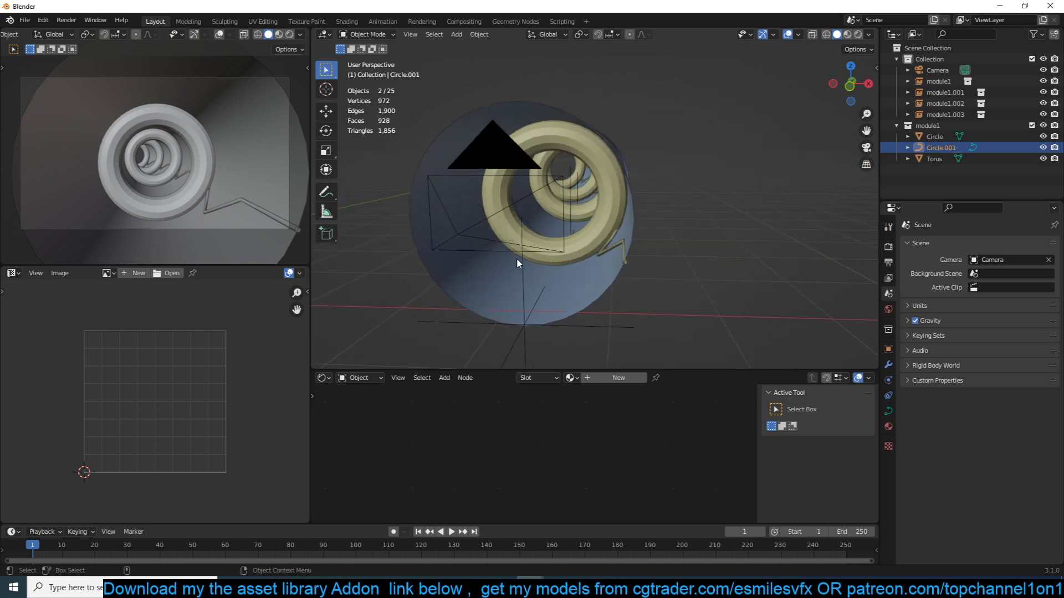
pyautogui.keyDown('shift'); pyautogui.moveTo(599, 254); pyautogui.dragTo(832, 244, button='middle'); pyautogui.keyUp('shift')
pyautogui.click(358, 228)
pyautogui.keyDown('shift'); pyautogui.moveTo(358, 229); pyautogui.dragTo(559, 232, button='middle'); pyautogui.keyUp('shift')
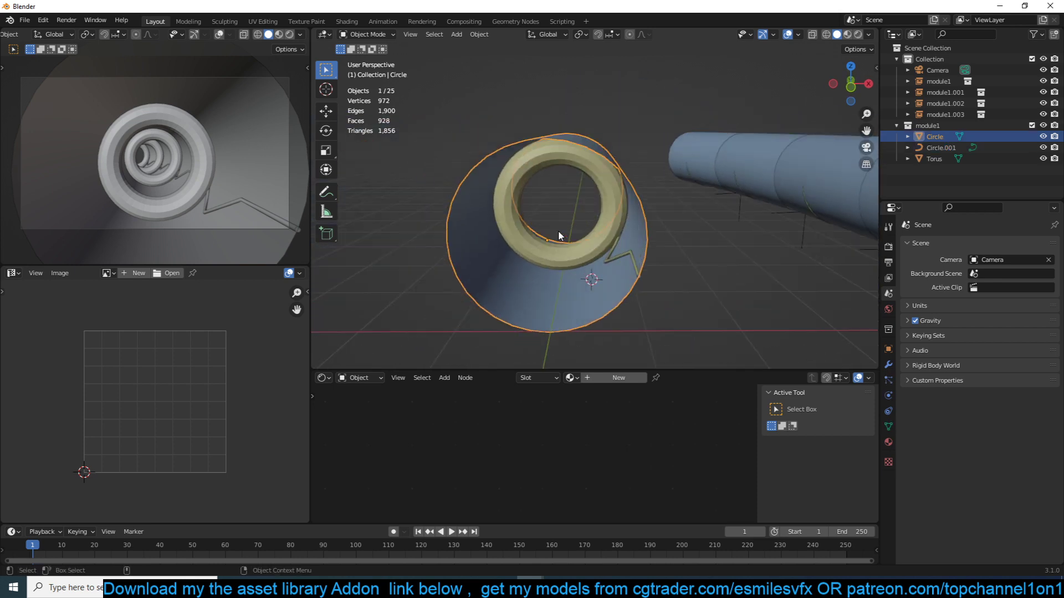
# - Make module1 the active collection and clear the object selection in front view
pyautogui.click(939, 128)
pyautogui.click(939, 133)
pyautogui.click(928, 146)
pyautogui.moveTo(862, 131); pyautogui.dragTo(647, 243)
pyautogui.click(644, 243)
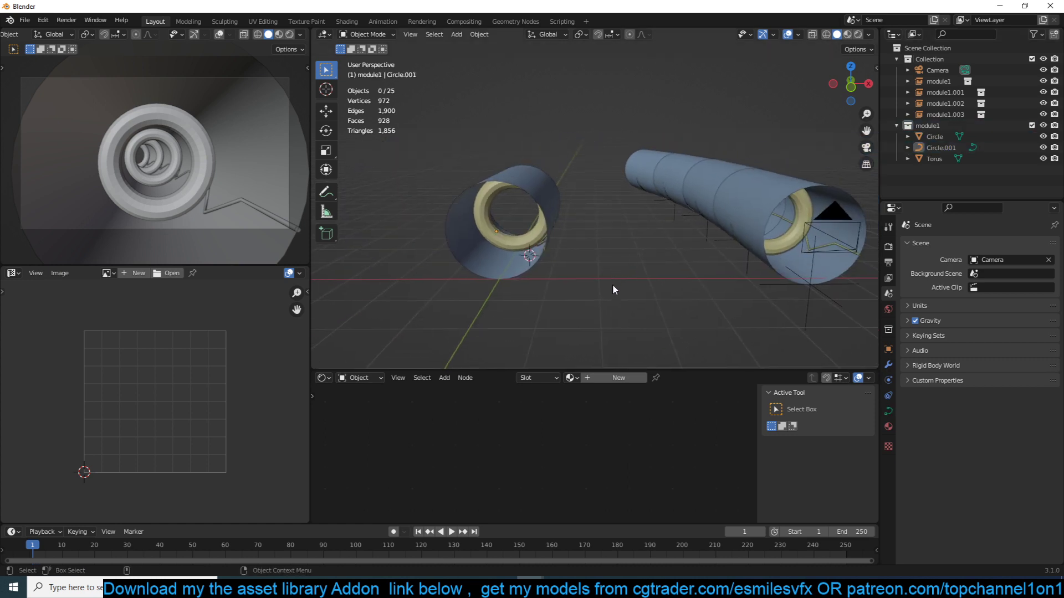
pyautogui.press('KP_1')
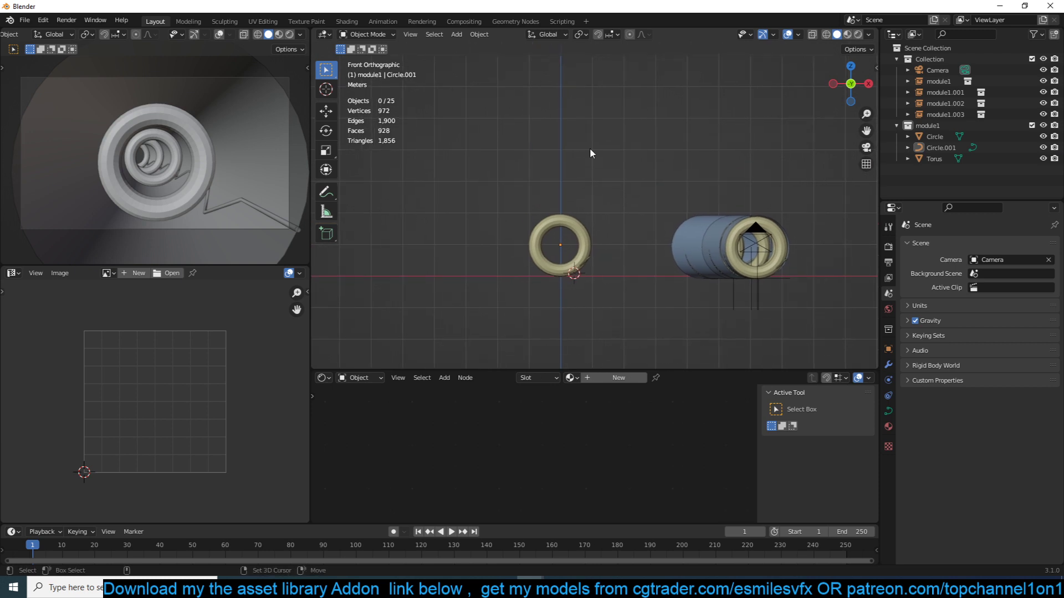
# - Add a cylinder mesh to the module1 collection and view the source module together with the linked tunnel
pyautogui.hotkey('shift', 'a')
pyautogui.hotkey('shift', 'a')
pyautogui.moveTo(463, 42)
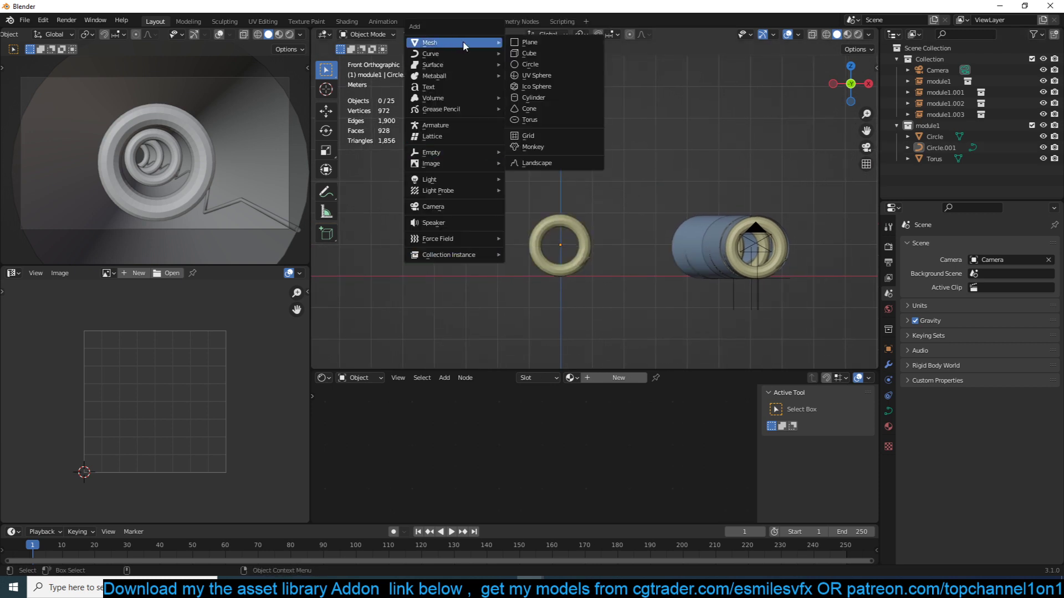
pyautogui.click(543, 99)
pyautogui.moveTo(641, 121); pyautogui.dragTo(610, 191, button='middle')
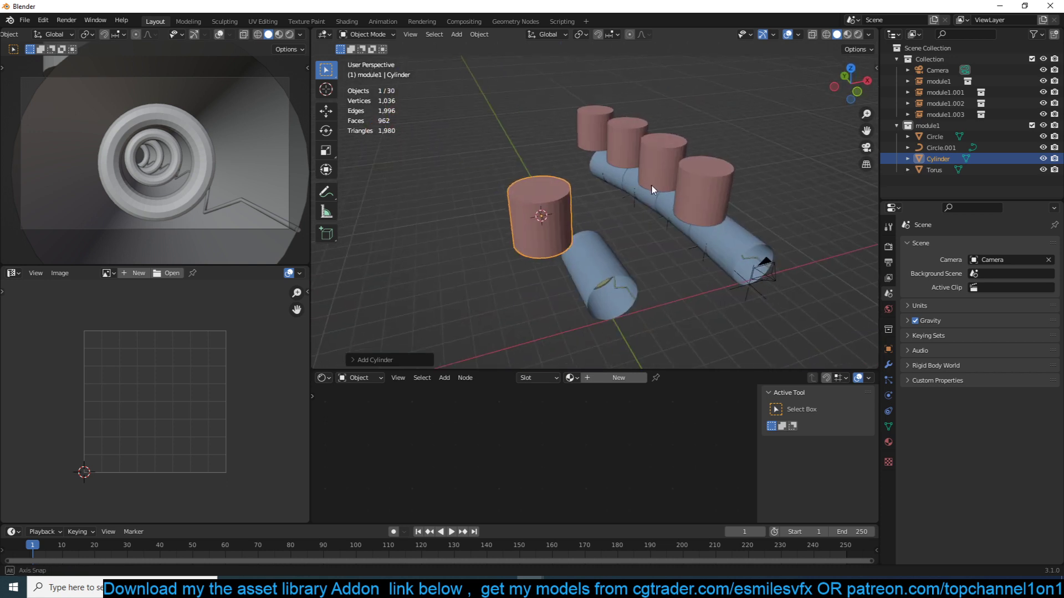
# - Compare the source tube with the linked module1 instances by selecting the Circle tube and several tunnel segments
pyautogui.click(623, 278)
pyautogui.moveTo(624, 278); pyautogui.dragTo(541, 204, button='middle')
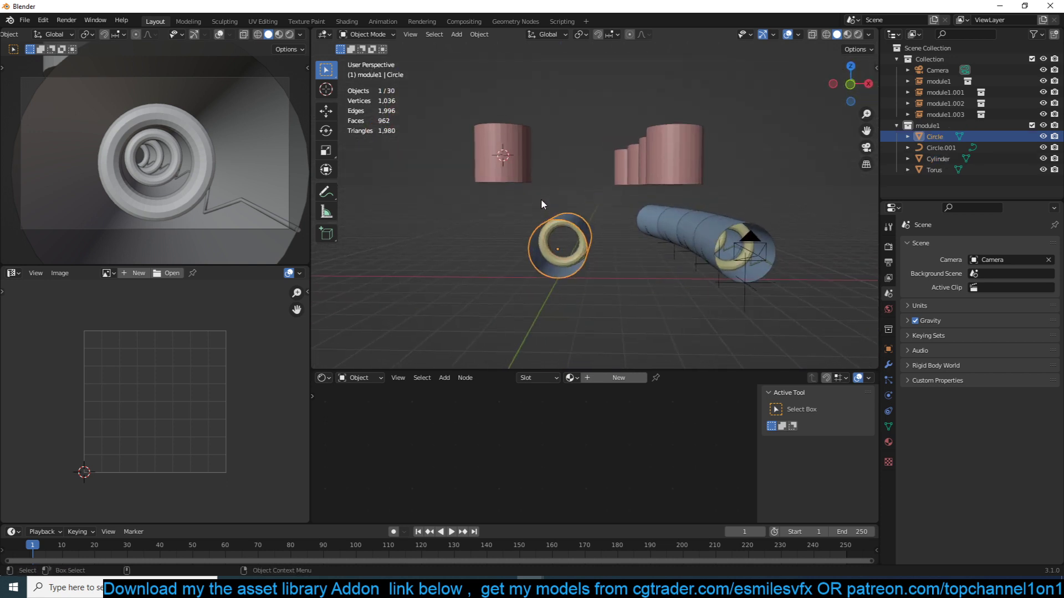
pyautogui.click(575, 226)
pyautogui.click(751, 273)
pyautogui.click(708, 232)
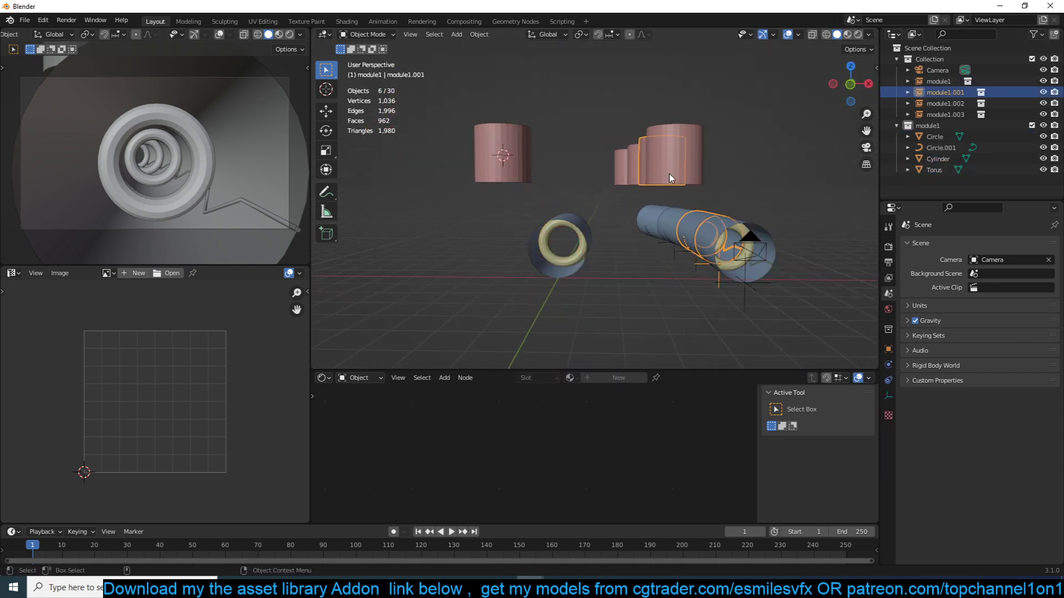
pyautogui.click(670, 174)
pyautogui.click(643, 181)
pyautogui.click(647, 214)
pyautogui.click(681, 230)
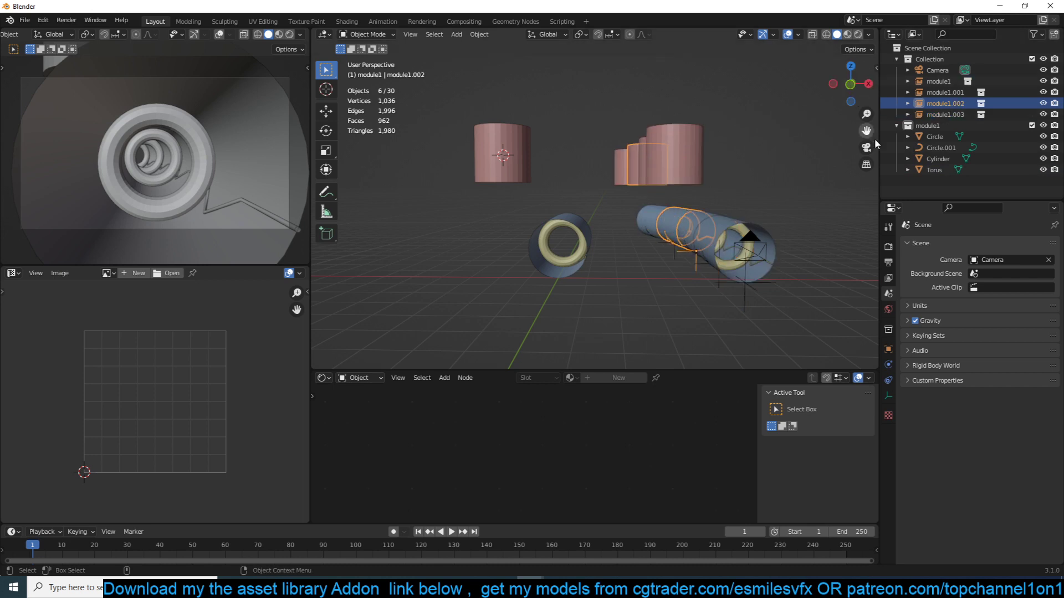
# - Take the Torus out of the module1 collection, inspect the tunnel segments, and undo the removal
pyautogui.moveTo(931, 172); pyautogui.dragTo(935, 183)
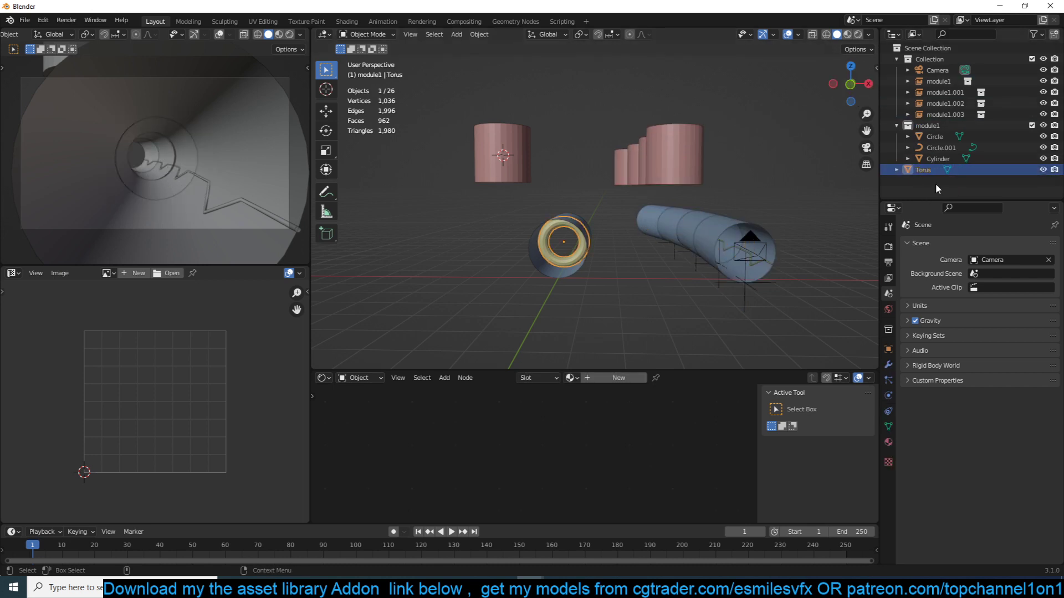
pyautogui.moveTo(714, 201); pyautogui.dragTo(577, 198, button='middle')
pyautogui.hotkey('ctrl', 'z')
# - Transfer the Cylinder from module1 to Collection and place it beside the source tube in front view
pyautogui.click(536, 188)
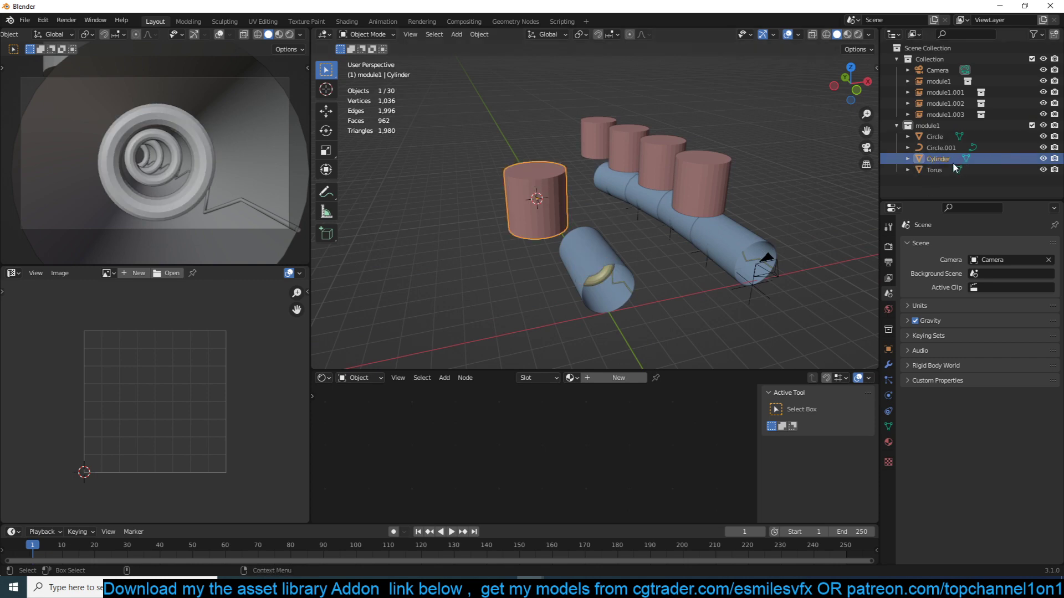
pyautogui.moveTo(953, 160); pyautogui.dragTo(936, 61)
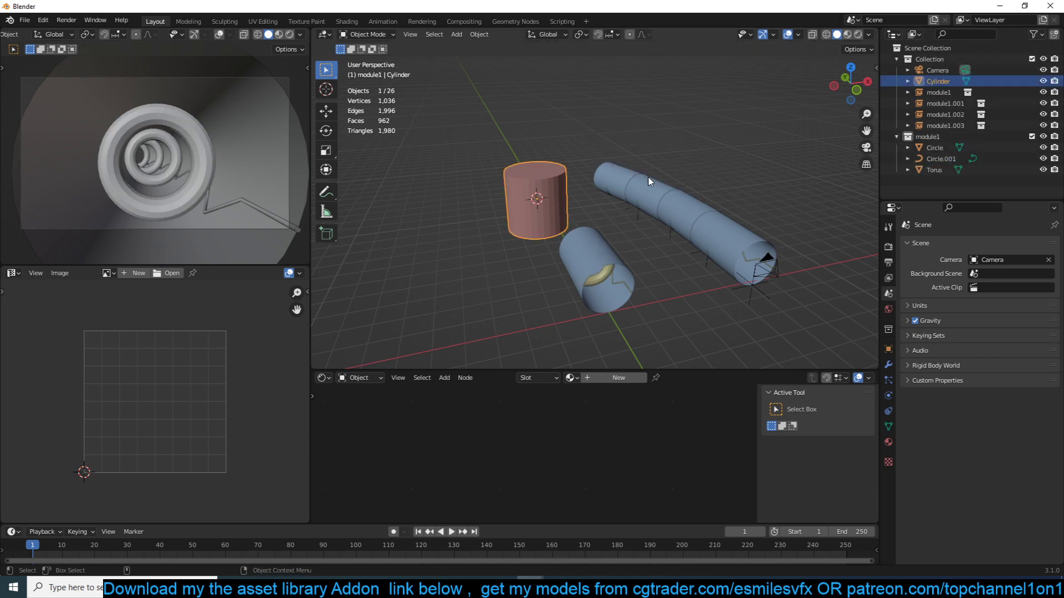
pyautogui.moveTo(654, 187); pyautogui.dragTo(632, 165, button='middle')
pyautogui.press('KP_1')
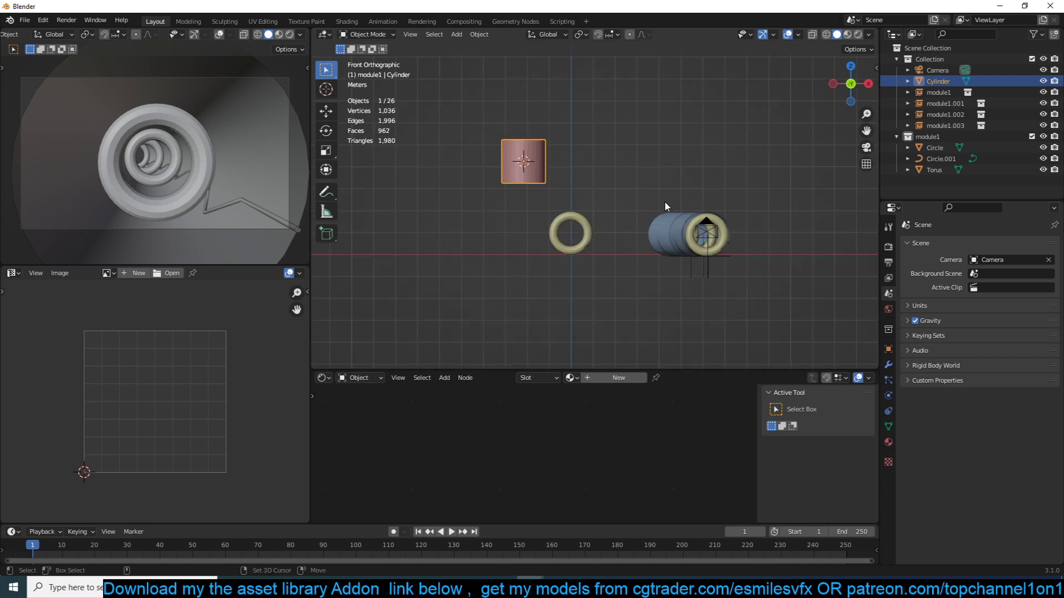
pyautogui.press('g')
pyautogui.click(617, 277)
# - Scale the Cylinder down in X and Y only, keeping its height, to form a slim vertical pipe
pyautogui.press('s')
pyautogui.rightClick(633, 207)
pyautogui.press('s')
pyautogui.hotkey('shift', 'z')
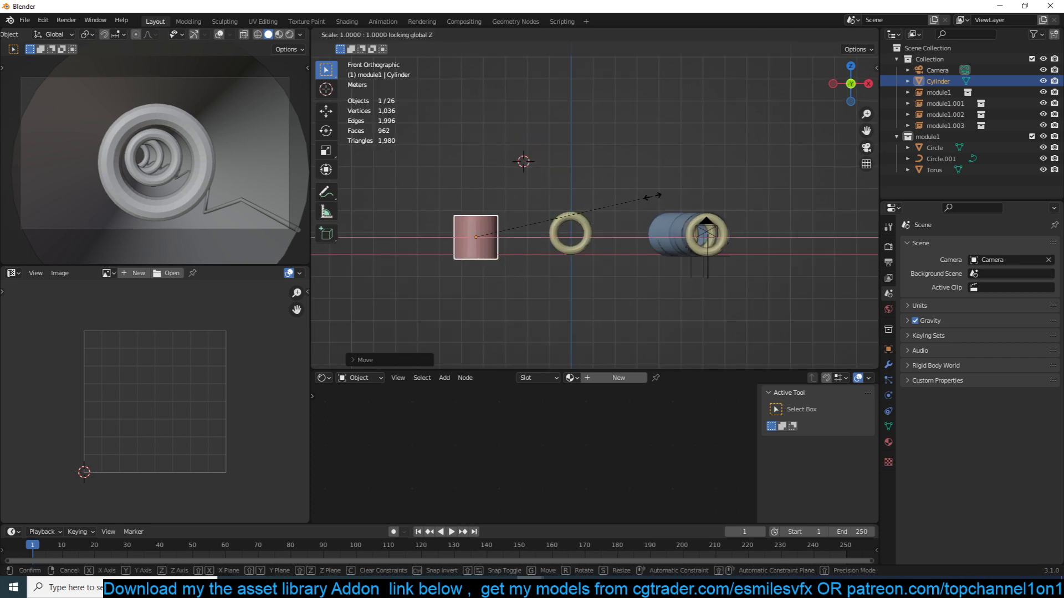
pyautogui.click(524, 244)
pyautogui.moveTo(524, 244); pyautogui.dragTo(517, 290, button='middle')
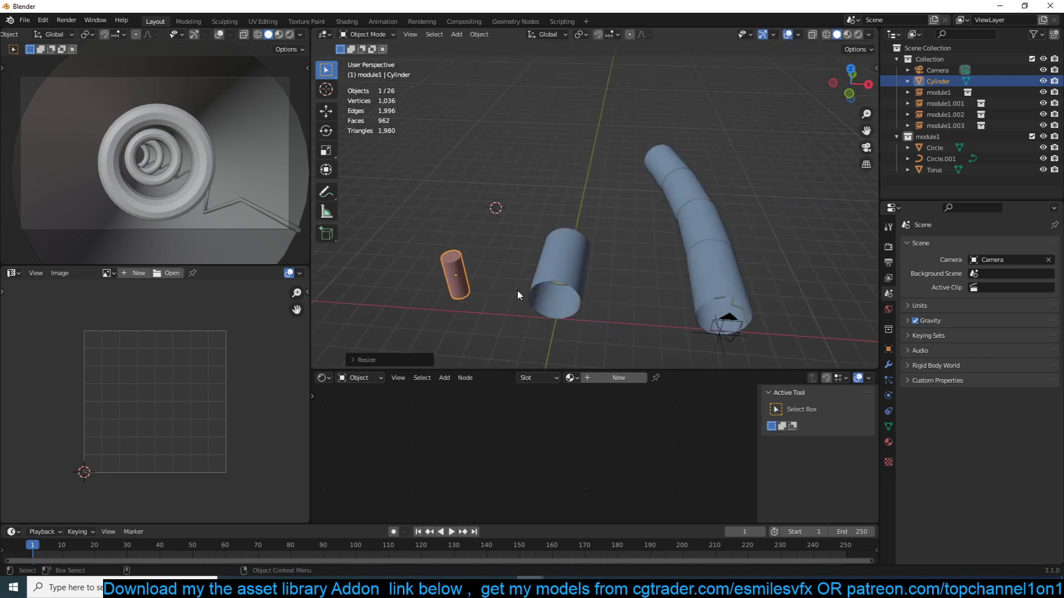
# - Duplicate the slim vertical pipe and space the copy beside the original, toward the source tube
pyautogui.press('KP_Decimal')
pyautogui.scroll(-3, 517, 290)
pyautogui.moveTo(663, 255); pyautogui.dragTo(580, 258, button='middle')
pyautogui.hotkey('shift', 'd')
pyautogui.click(606, 265)
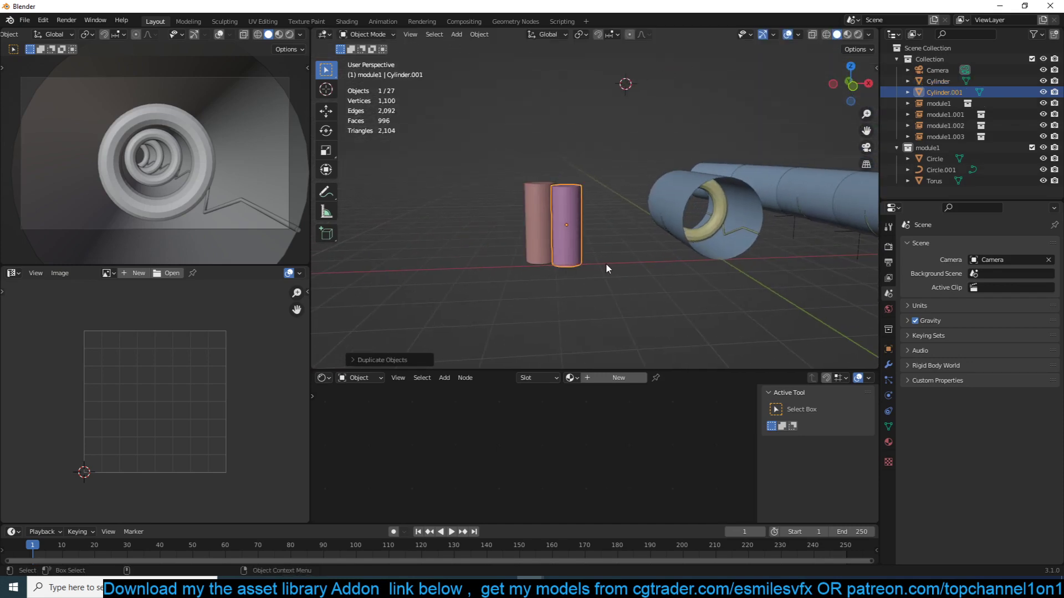
pyautogui.press('KP_1')
# - Duplicate the second pipe, rotate the copy 90 degrees, set it across the two uprights' tops, and stretch it along X
pyautogui.hotkey('shift', 'd')
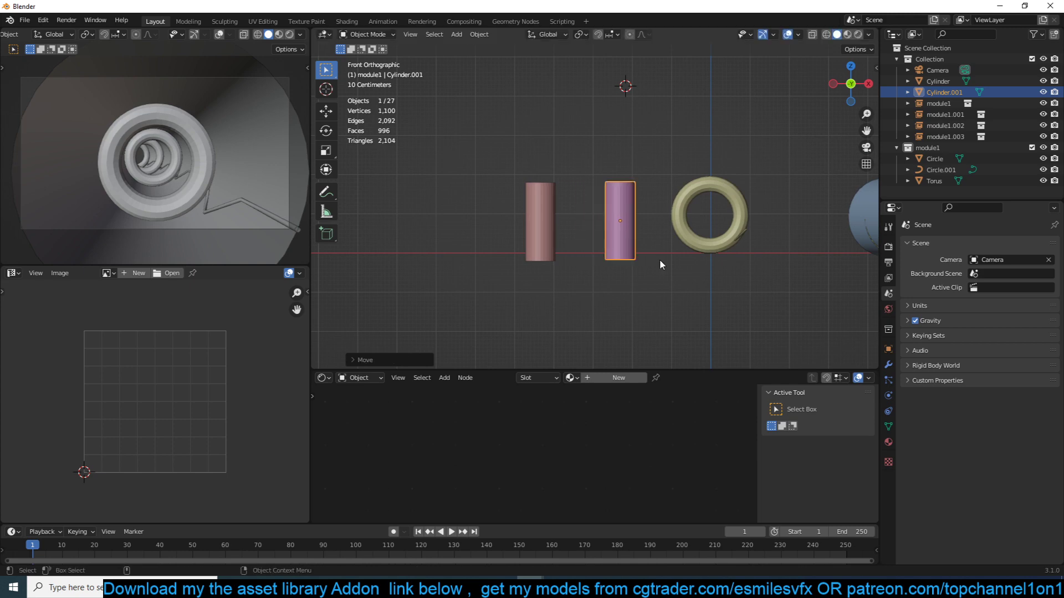
pyautogui.rightClick(593, 222)
pyautogui.write('r90')
pyautogui.press('Return')
pyautogui.press('g')
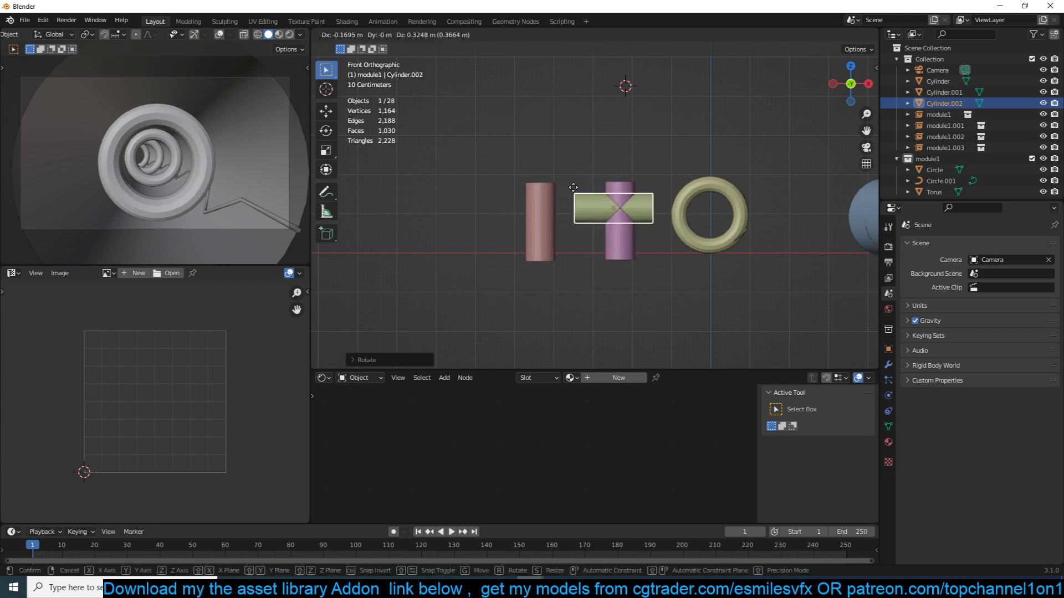
pyautogui.click(540, 167)
pyautogui.press('s')
pyautogui.press('x')
pyautogui.click(626, 177)
# - Select all three pipe cylinders and fit the assembly over the source ring by moving and scaling it
pyautogui.moveTo(519, 128); pyautogui.dragTo(656, 231)
pyautogui.press('g')
pyautogui.press('s')
pyautogui.click(770, 257)
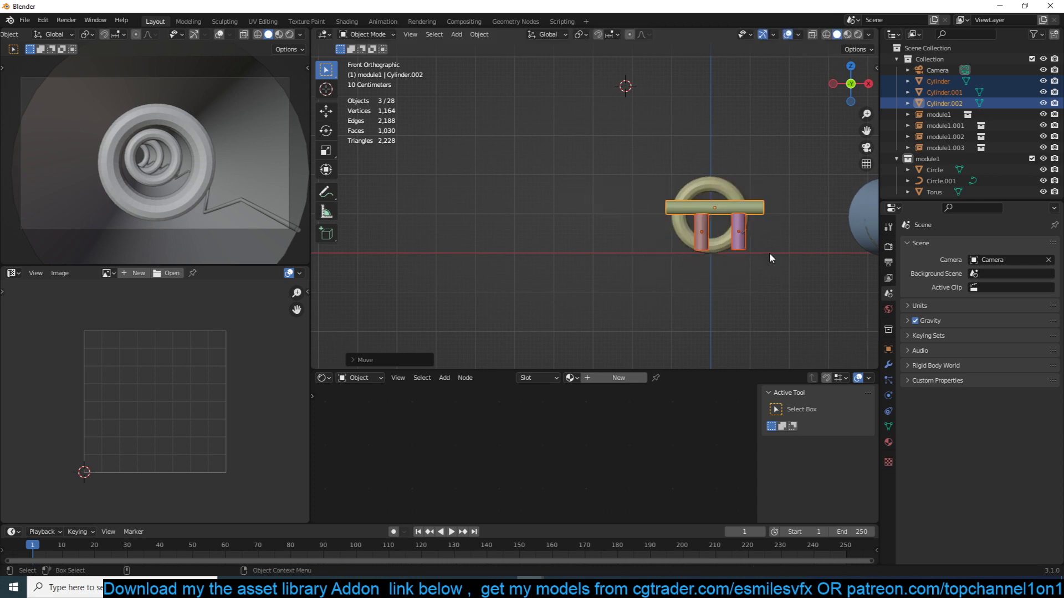
# - Move the three selected cylinders to a new collection named pipes and exclude it from the view layer
pyautogui.press('m')
pyautogui.click(732, 237)
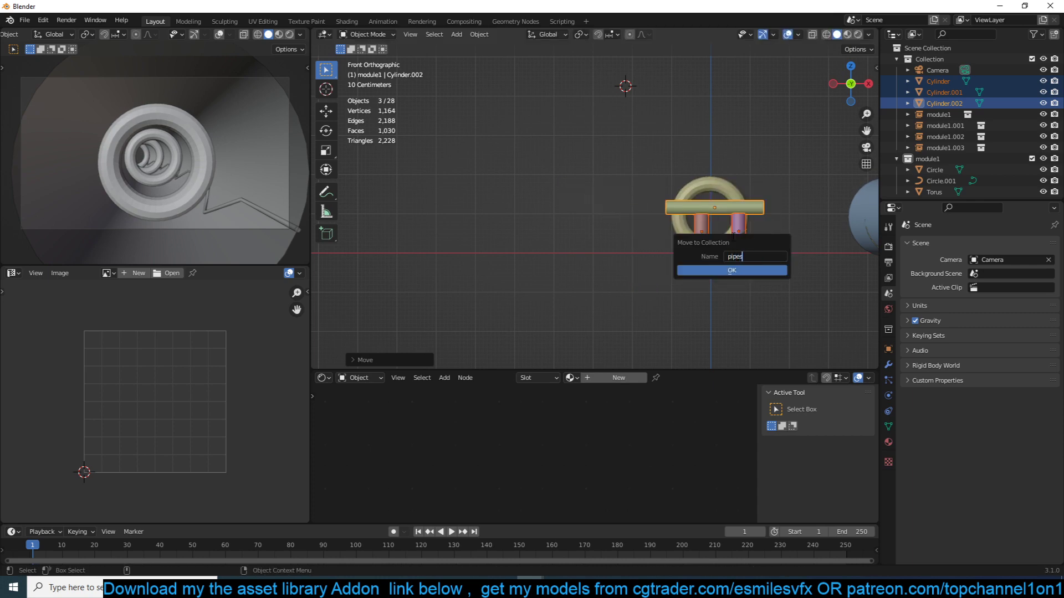
pyautogui.click(721, 272)
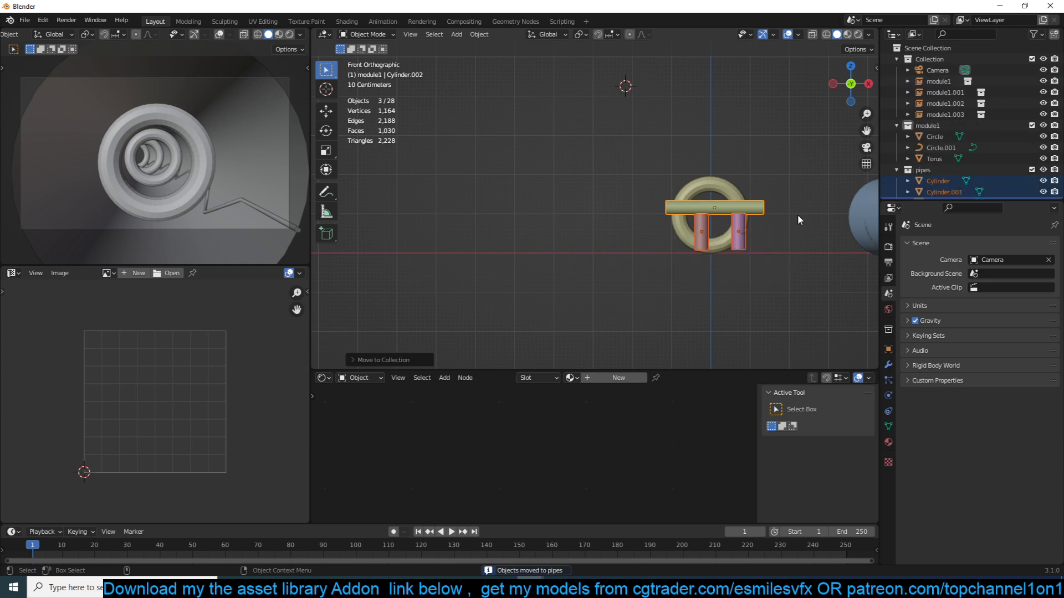
pyautogui.click(1031, 170)
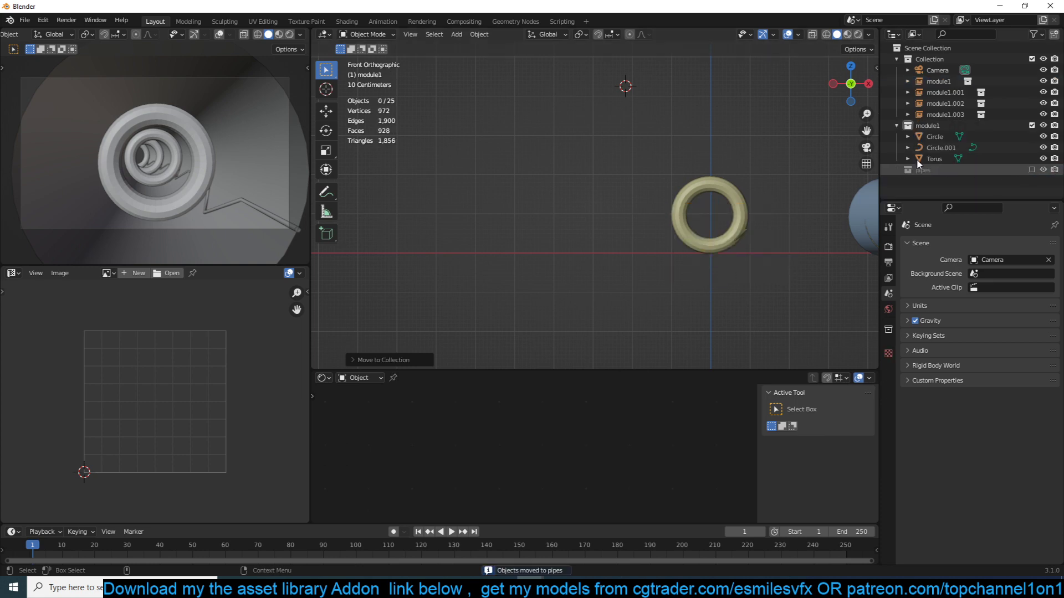
# - Add a collection instance of pipes inside the module1 collection and view its copies above the tunnel
pyautogui.moveTo(721, 174); pyautogui.dragTo(659, 216, button='middle')
pyautogui.click(616, 250)
pyautogui.press('q')
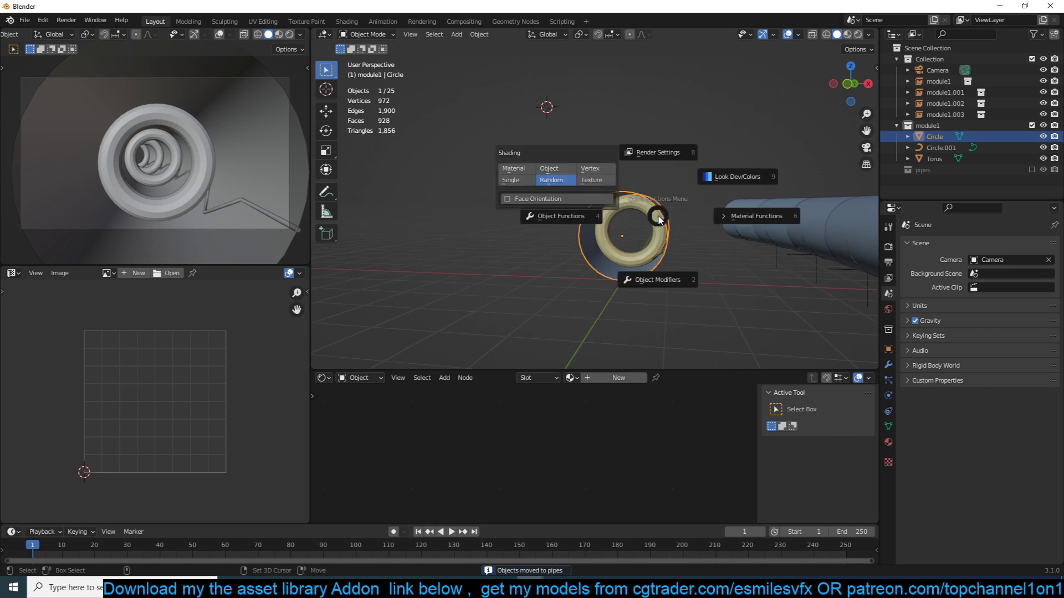
pyautogui.press('Escape')
pyautogui.hotkey('shift', 'a')
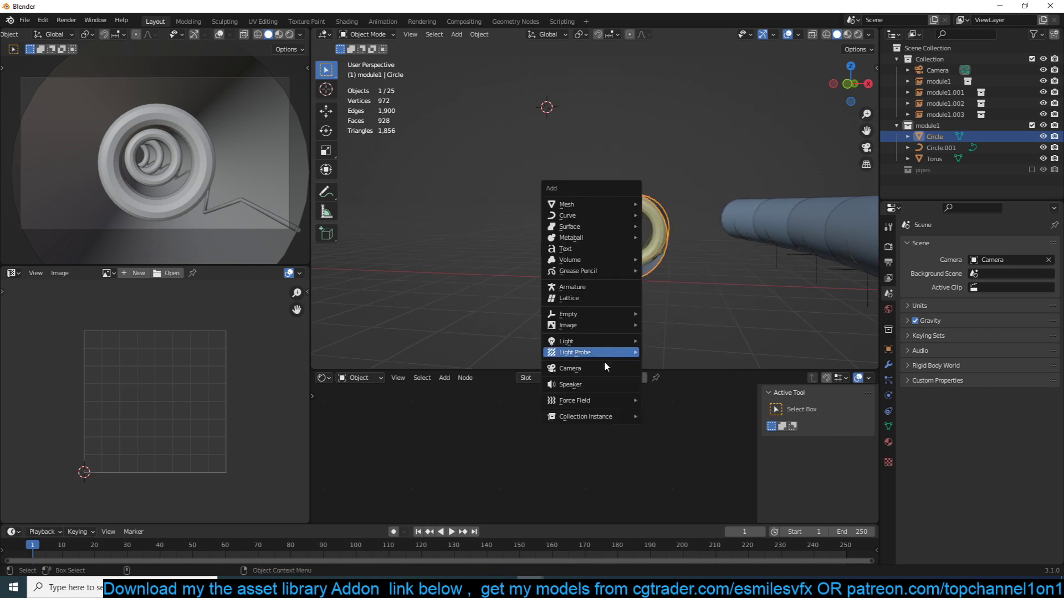
pyautogui.click(696, 442)
pyautogui.press('g')
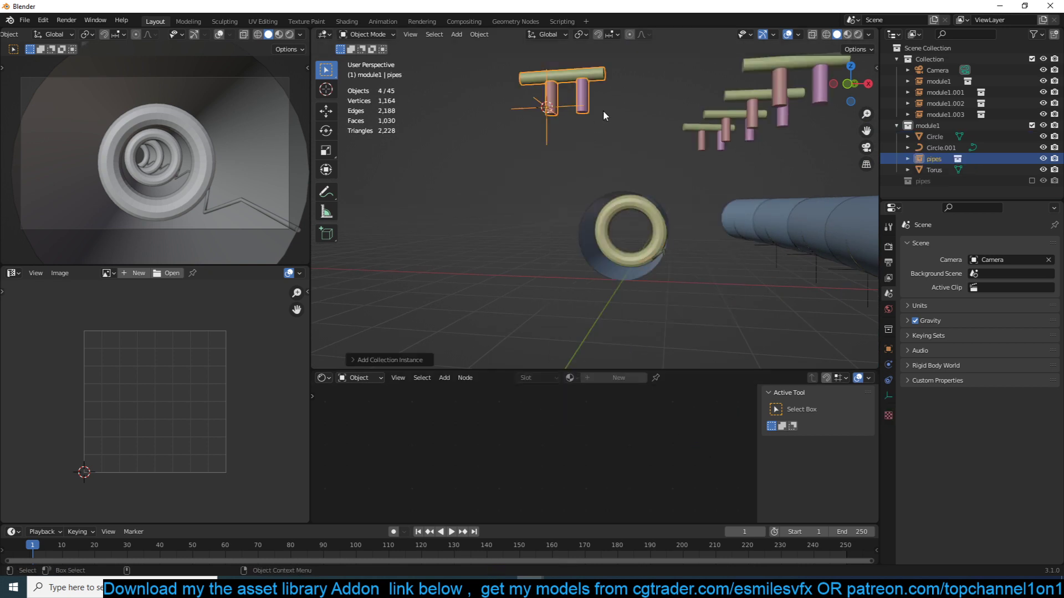
pyautogui.click(665, 145)
pyautogui.moveTo(665, 145); pyautogui.dragTo(754, 141, button='middle')
# - Examine how the pipes instance in module1 relates to its copies in the linked tunnel segments
pyautogui.click(924, 126)
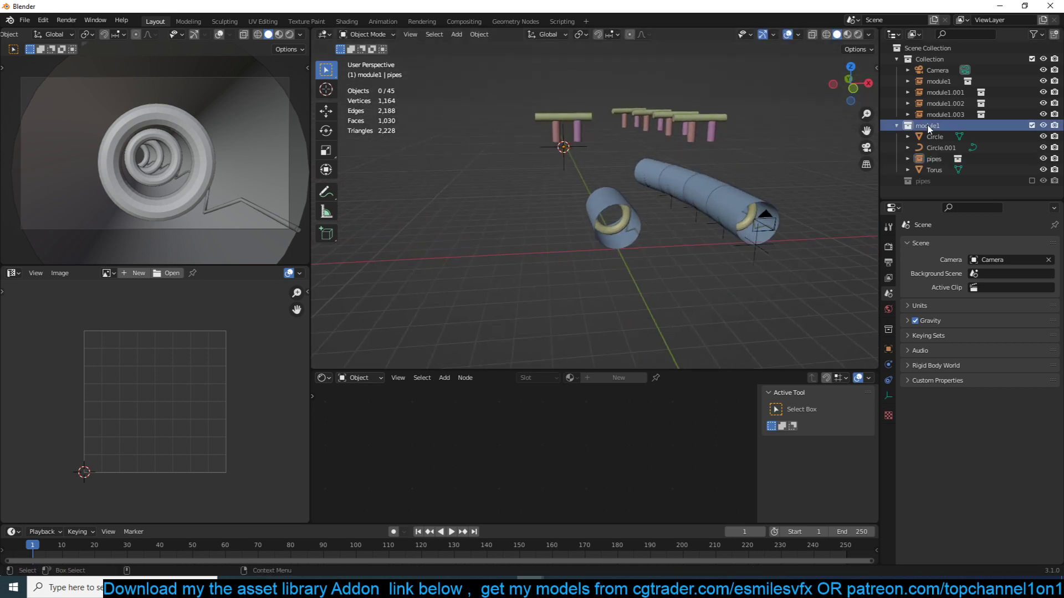
pyautogui.click(712, 131)
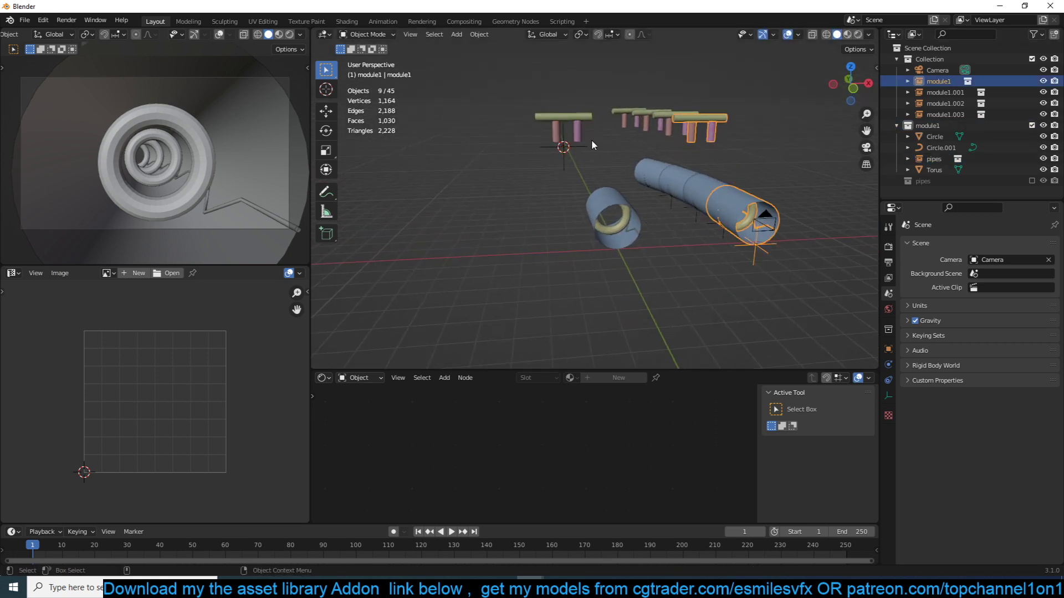
pyautogui.click(565, 128)
pyautogui.click(669, 126)
pyautogui.click(636, 111)
pyautogui.click(623, 116)
# - Move the pipes instance inside the source ring in front view and scale it down to fit the ring's lower part
pyautogui.click(548, 122)
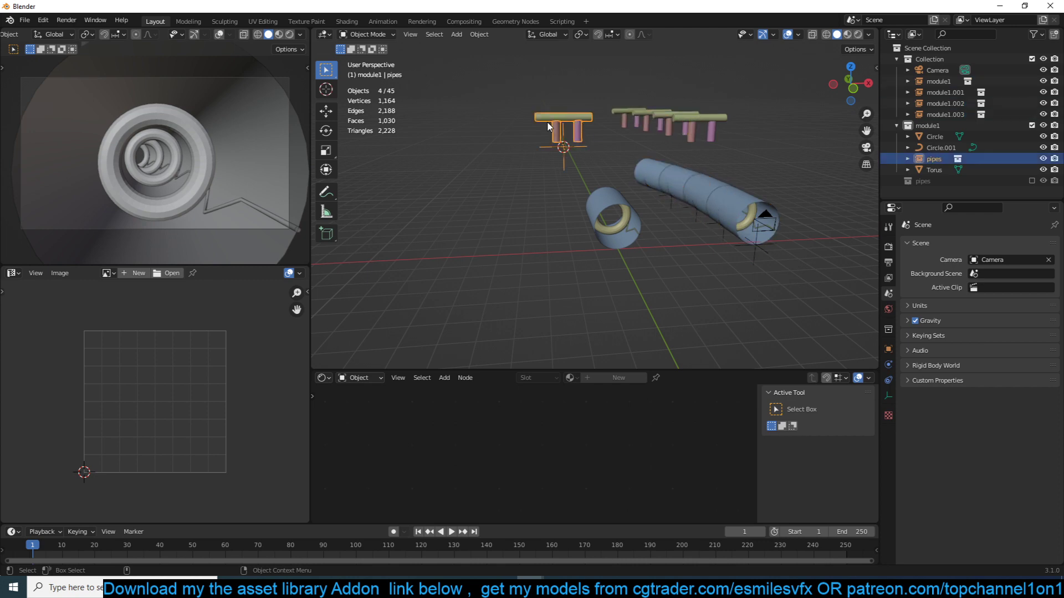
pyautogui.press('KP_1')
pyautogui.press('g')
pyautogui.click(668, 226)
pyautogui.scroll(5, 669, 226)
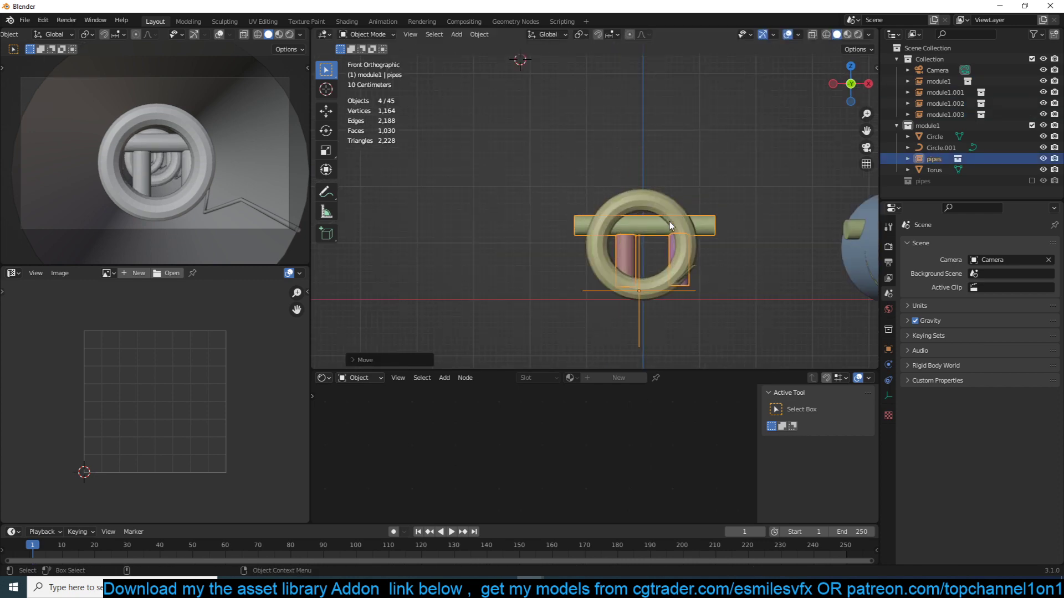
pyautogui.press('s')
pyautogui.click(676, 246)
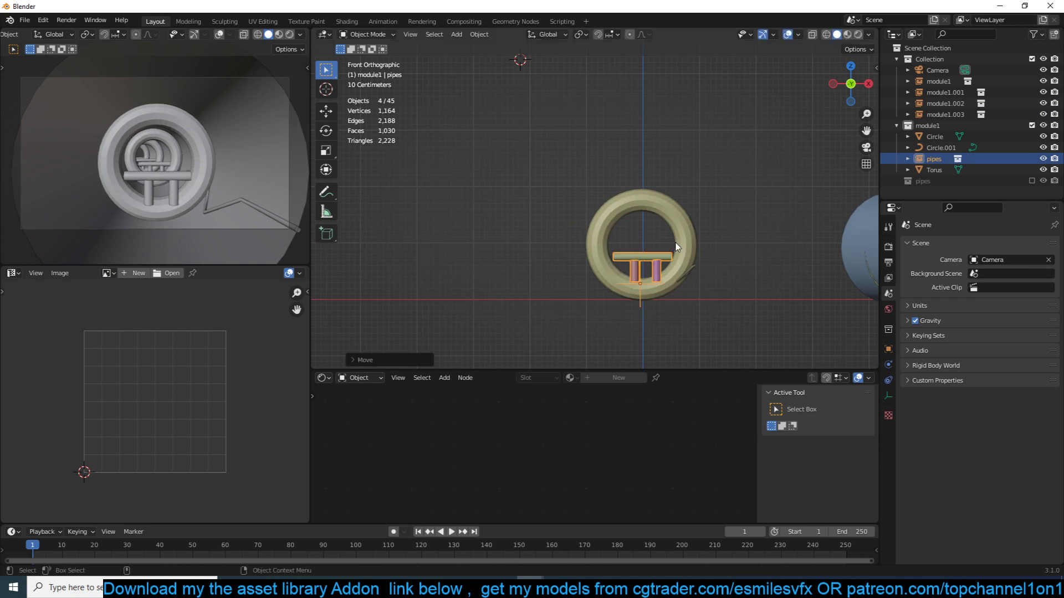
# - Adjust the pipes instance's position along the Y axis inside the source tube and clear the selection
pyautogui.press('KP_Decimal')
pyautogui.moveTo(666, 235); pyautogui.dragTo(587, 249, button='middle')
pyautogui.scroll(2, 586, 249)
pyautogui.press('g')
pyautogui.press('y')
pyautogui.click(639, 191)
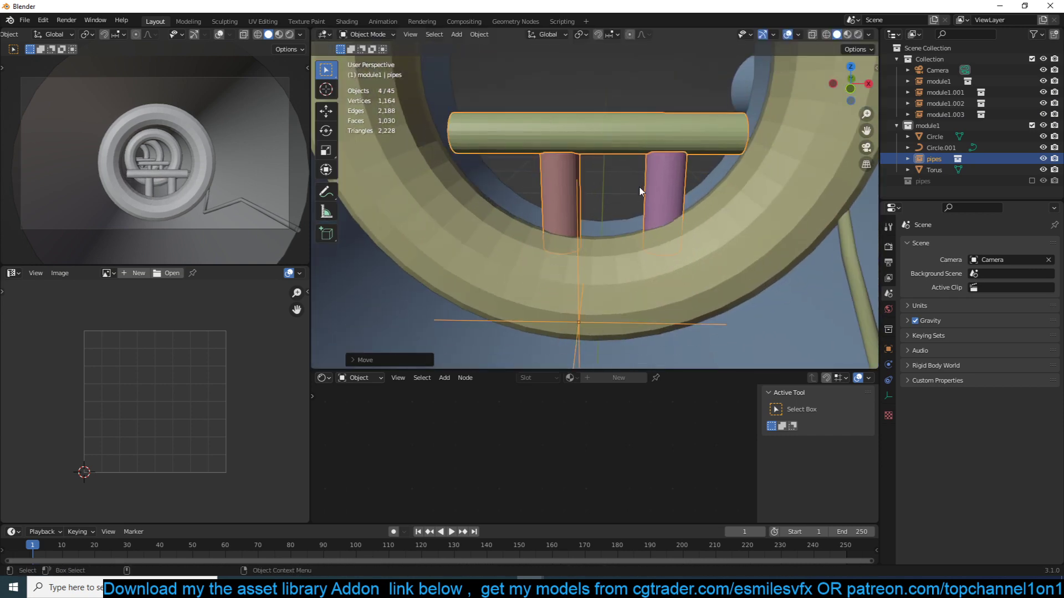
pyautogui.scroll(-3, 640, 191)
pyautogui.moveTo(654, 187)
pyautogui.mouseDown(button='middle')
pyautogui.moveTo(621, 178)
pyautogui.moveTo(641, 202)
pyautogui.moveTo(665, 195)
pyautogui.mouseUp(button='middle')
pyautogui.press('g')
pyautogui.press('y')
pyautogui.click(641, 218)
pyautogui.scroll(-4, 642, 217)
pyautogui.click(666, 196)
pyautogui.scroll(-4, 720, 226)
pyautogui.moveTo(720, 226); pyautogui.dragTo(644, 165, button='middle')
pyautogui.scroll(7, 773, 216)
pyautogui.scroll(3, 685, 223)
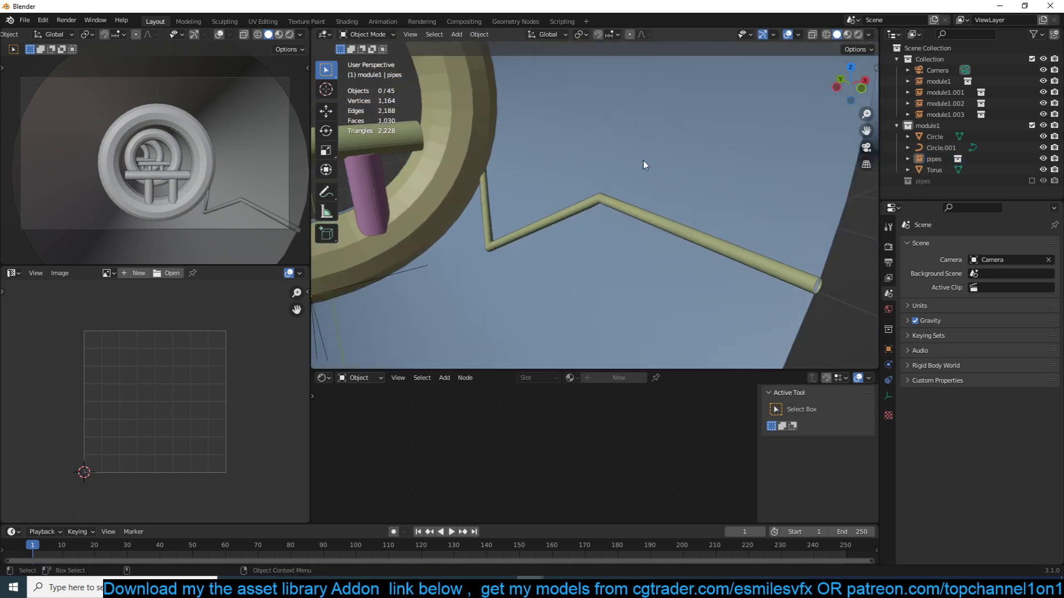
pyautogui.keyDown('shift'); pyautogui.rightClick(644, 159); pyautogui.keyUp('shift')
pyautogui.hotkey('shift', 'a')
pyautogui.hotkey('shift', 'a')
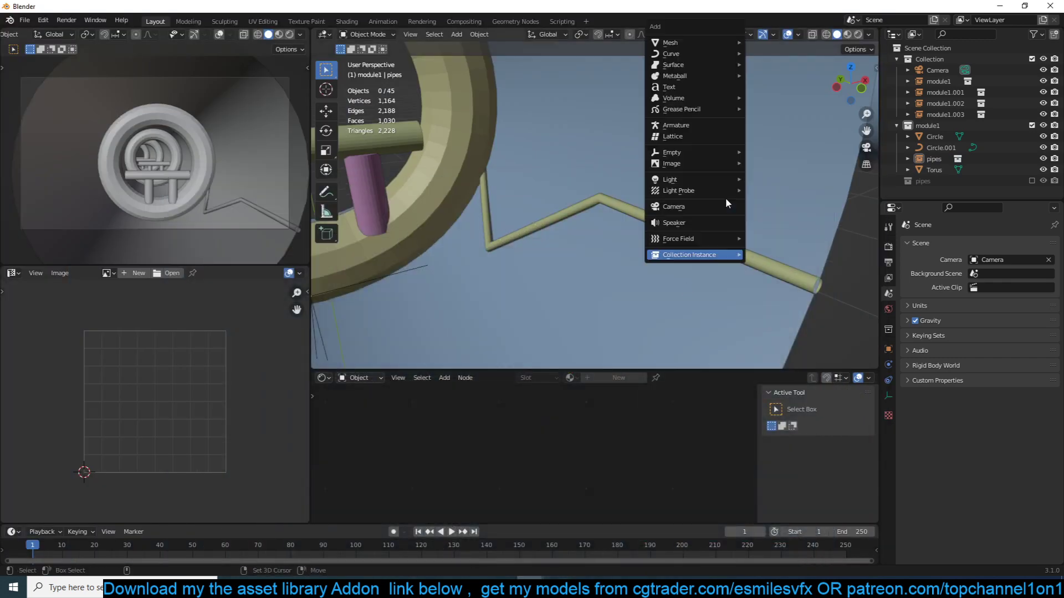
pyautogui.moveTo(721, 42)
pyautogui.click(766, 43)
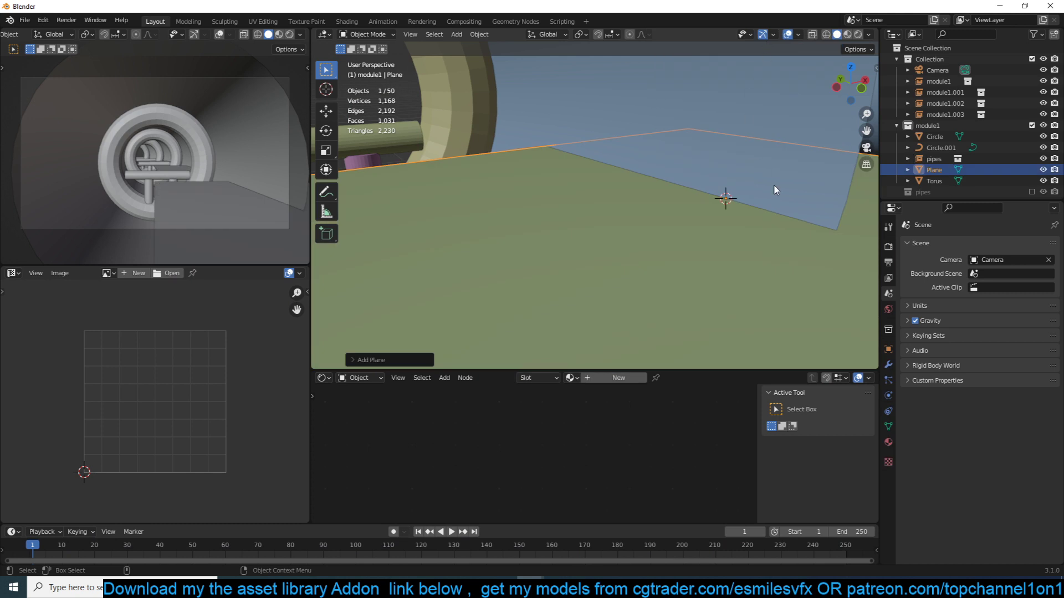
pyautogui.press('s')
pyautogui.rightClick(720, 200)
pyautogui.scroll(-4, 717, 200)
pyautogui.press('x')
pyautogui.click(717, 201)
pyautogui.scroll(-5, 709, 213)
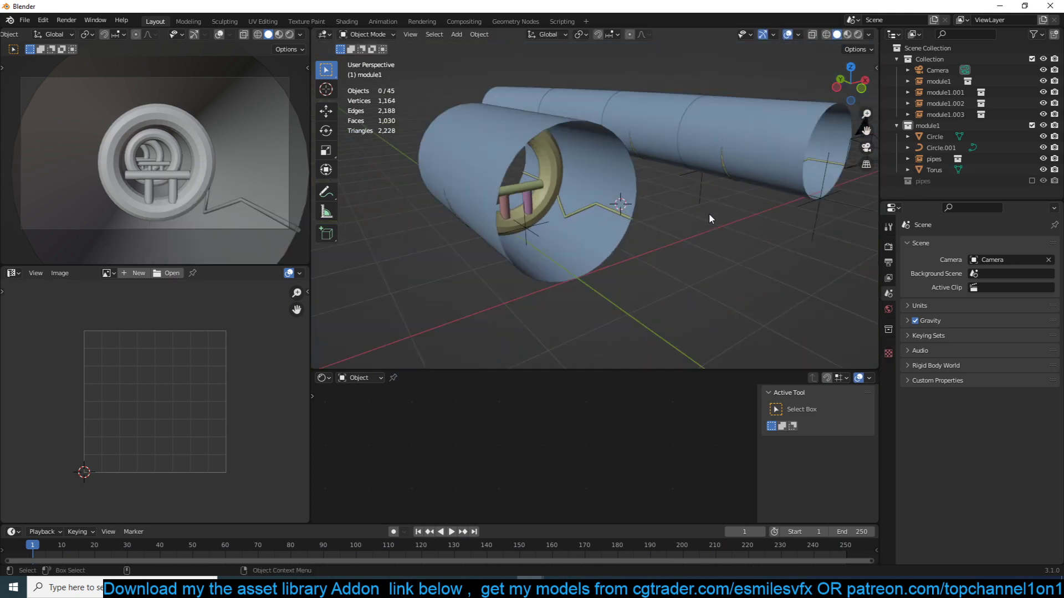
# - Add a plane to Collection on open ground outside the source tube
pyautogui.moveTo(710, 213); pyautogui.dragTo(696, 251, button='middle')
pyautogui.hotkey('shift', 'a')
pyautogui.moveTo(632, 216)
pyautogui.click(680, 221)
pyautogui.scroll(3, 727, 235)
# - Split the plane with one centred loop cut and select one of the two resulting faces
pyautogui.press('Tab')
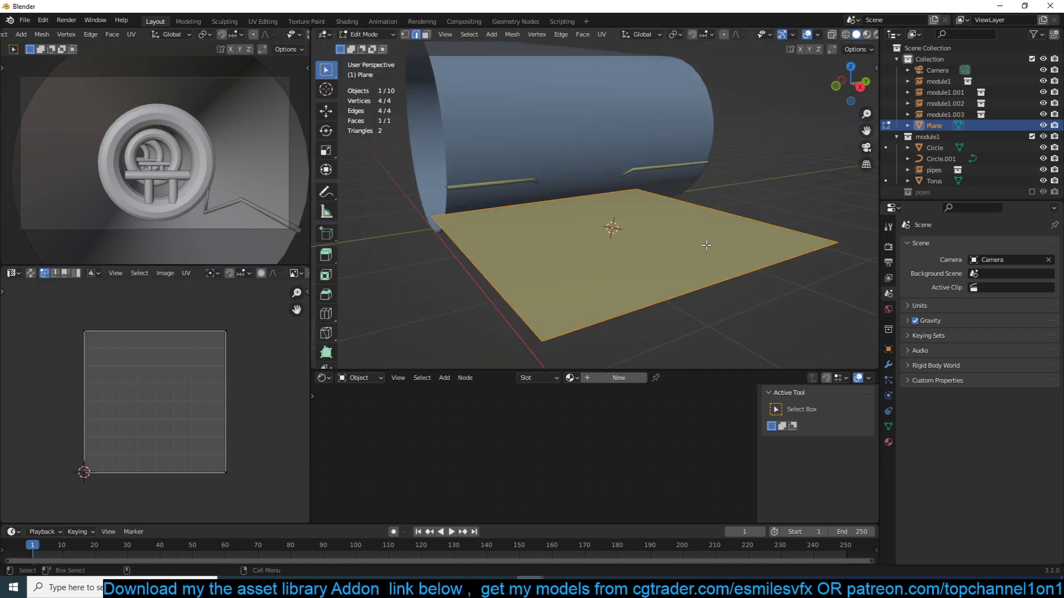
pyautogui.hotkey('ctrl', 'r')
pyautogui.click(580, 194)
pyautogui.rightClick(580, 193)
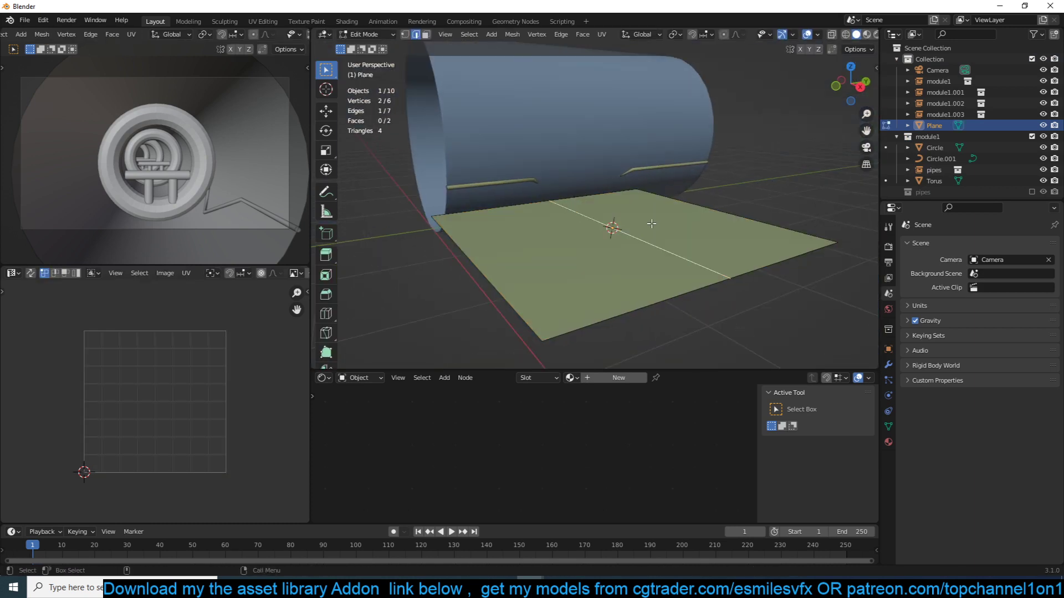
pyautogui.press('3')
pyautogui.click(651, 223)
# - Return the plane to Object Mode and switch the main viewport to Material Preview shading
pyautogui.press('z')
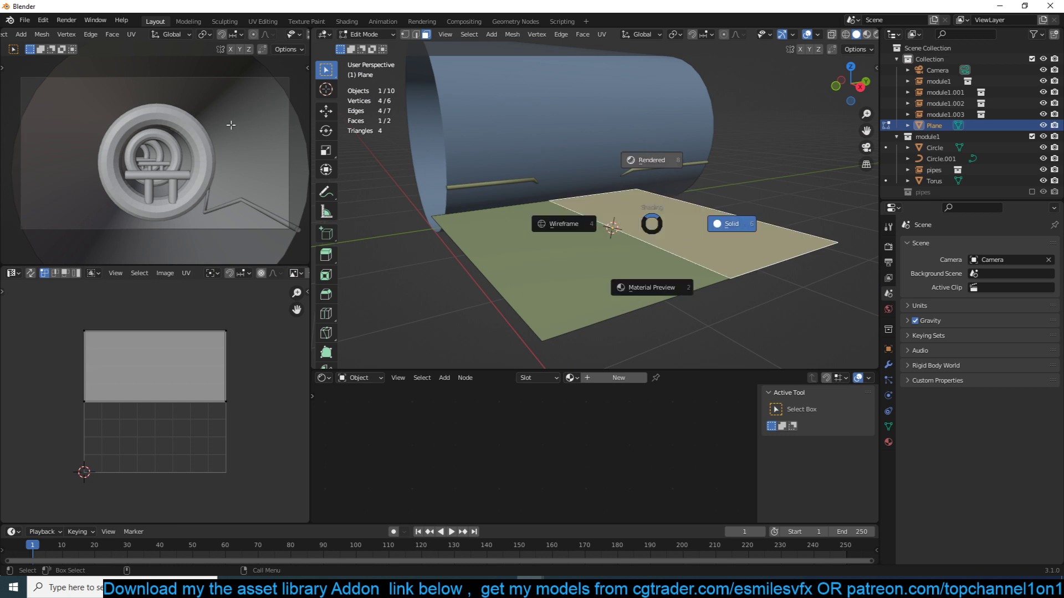
pyautogui.press('Tab')
pyautogui.click(848, 35)
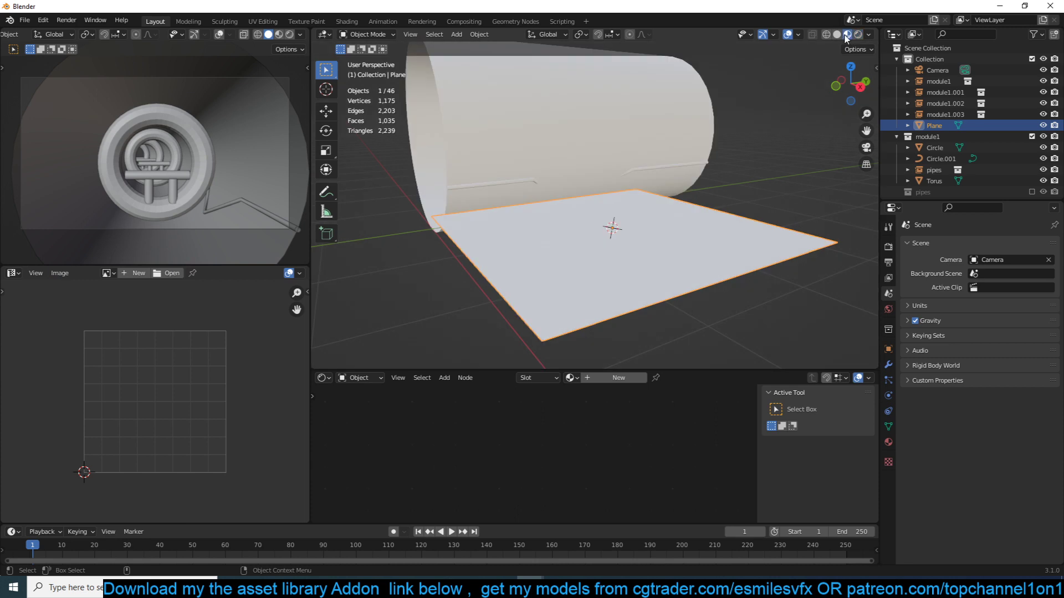
# - Return the main viewport to Solid shading and delete the split plane
pyautogui.moveTo(572, 165); pyautogui.dragTo(614, 188, button='middle')
pyautogui.click(837, 35)
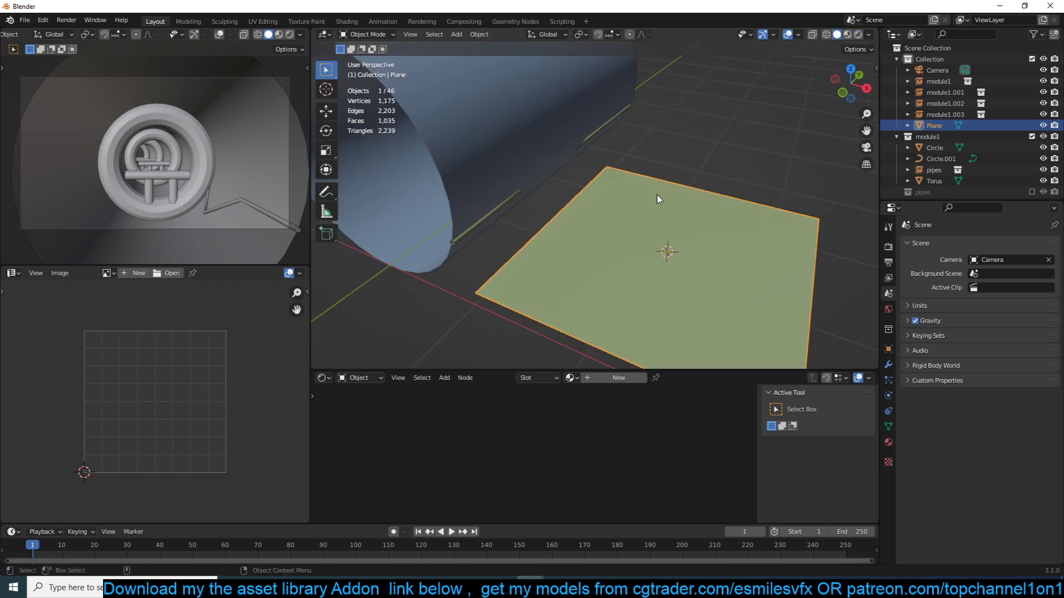
pyautogui.press('Delete')
# - Show the asset library add-on, set it to get object assets, and enable searching across all
pyautogui.press('n')
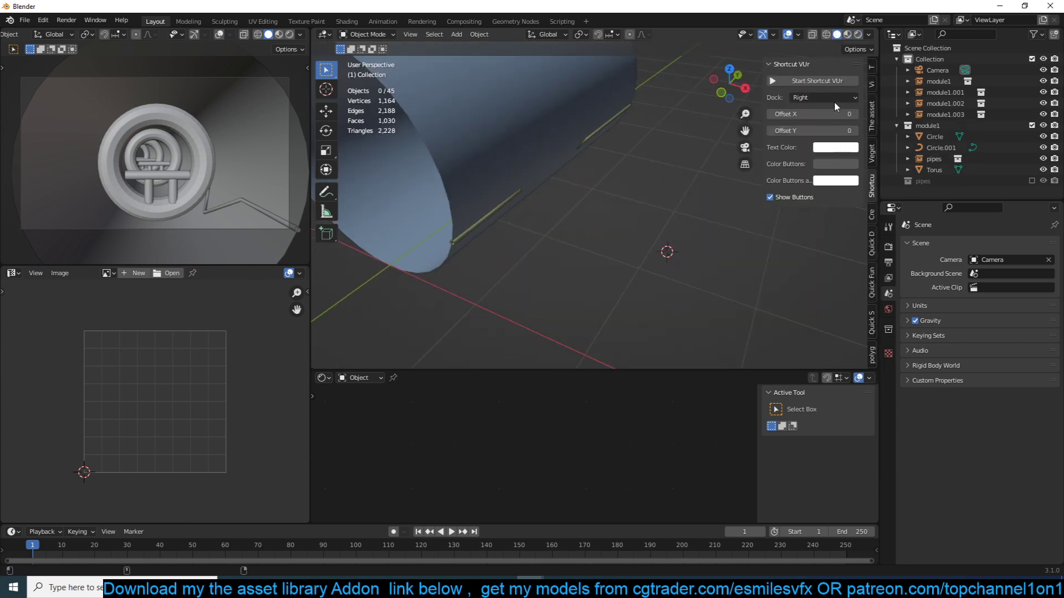
pyautogui.click(823, 92)
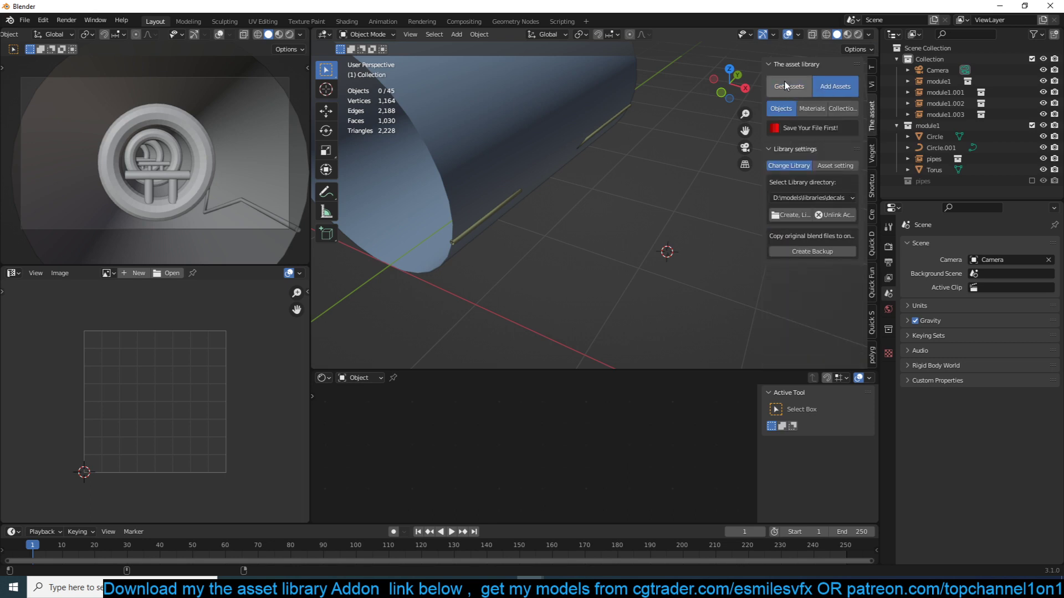
pyautogui.click(788, 88)
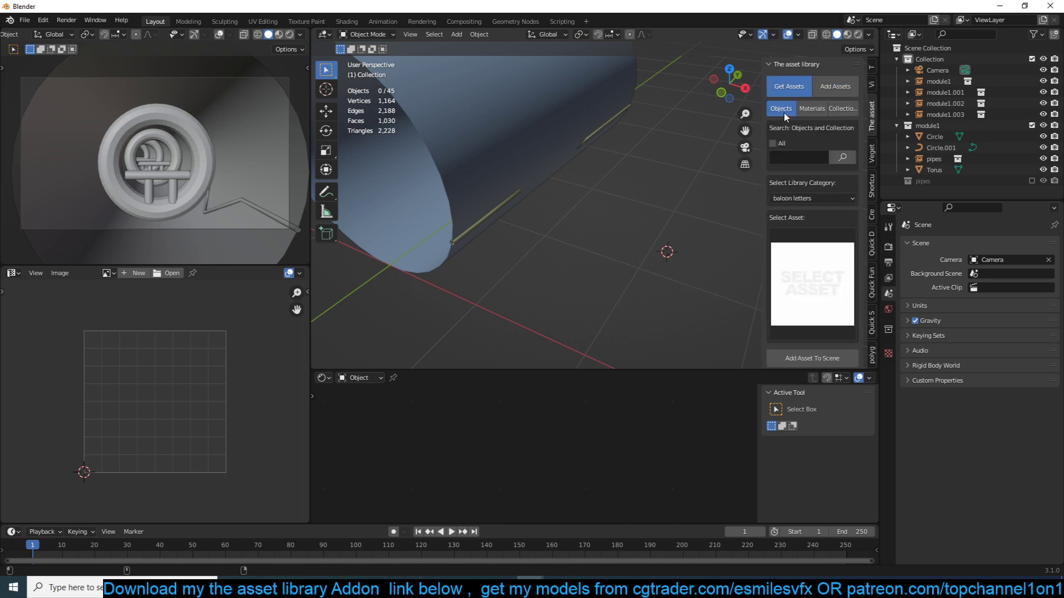
pyautogui.click(782, 156)
pyautogui.scroll(-6, 807, 183)
# - Switch the asset library to the hardsurfaces directory and browse its uncategorized assets
pyautogui.click(842, 306)
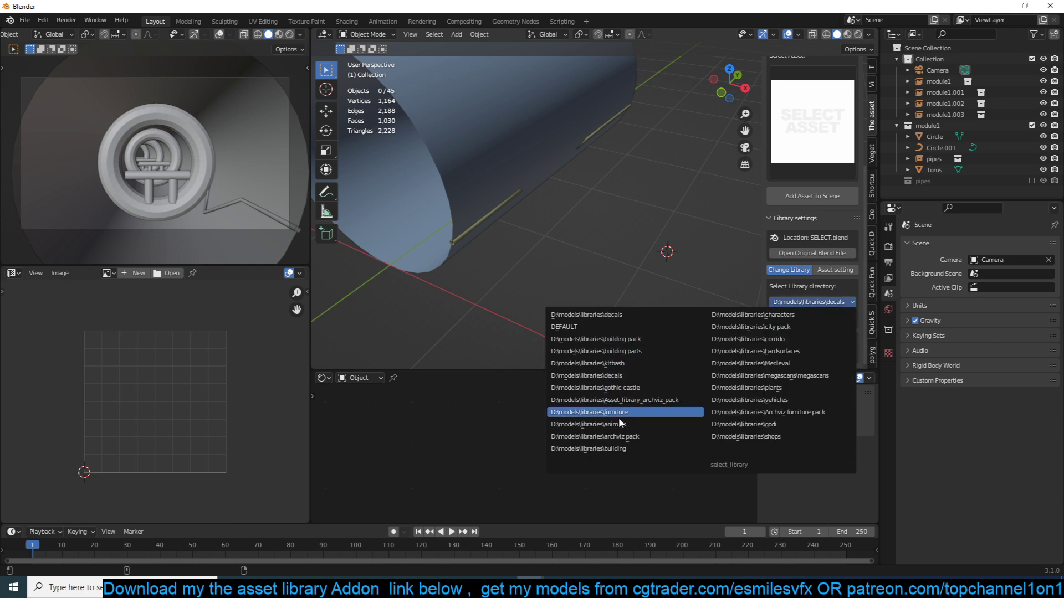
pyautogui.click(797, 327)
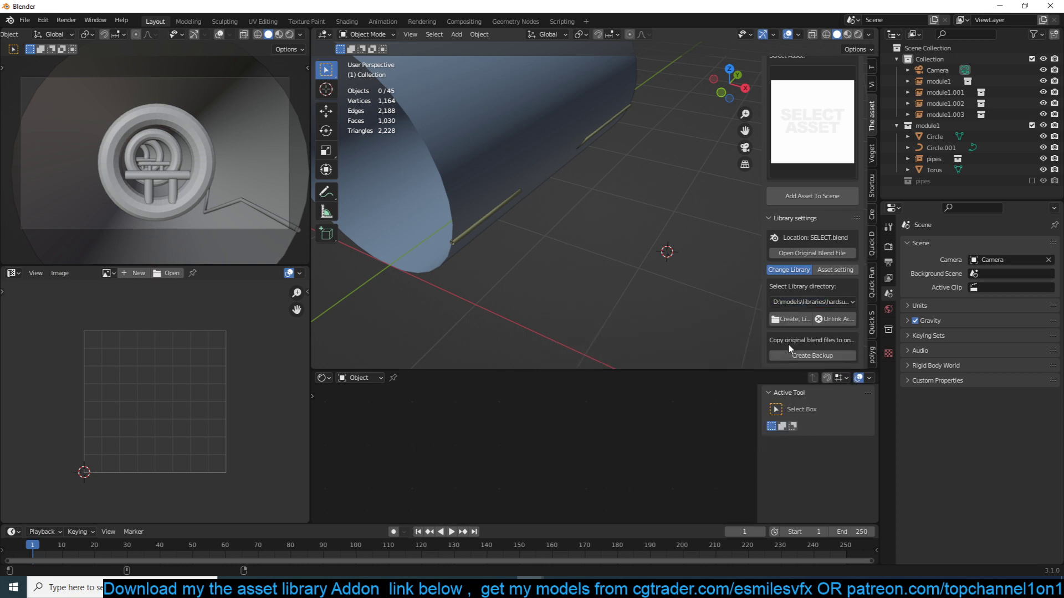
pyautogui.scroll(7, 798, 144)
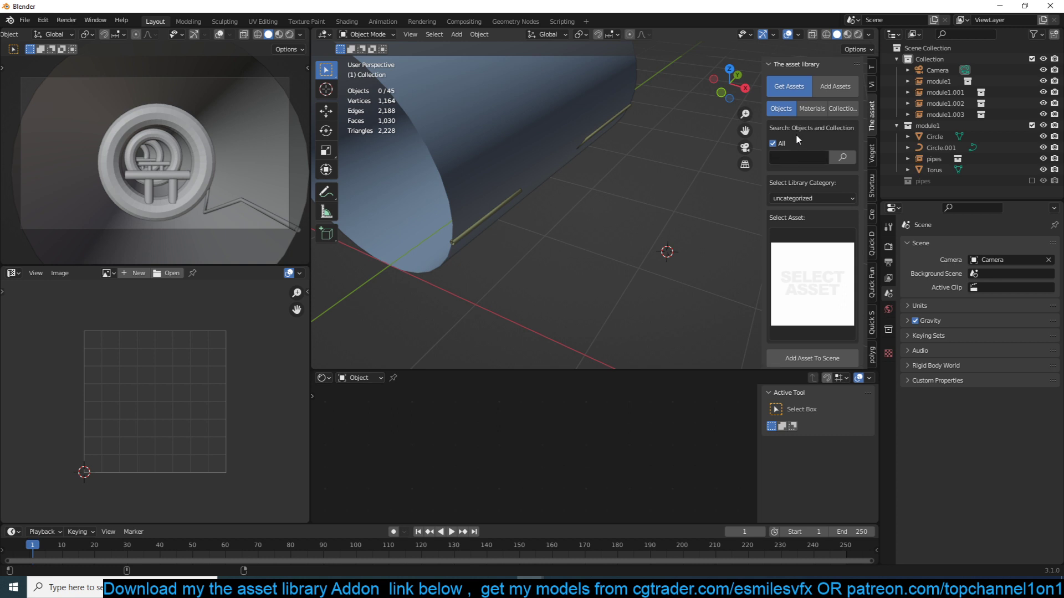
pyautogui.click(833, 257)
pyautogui.click(833, 199)
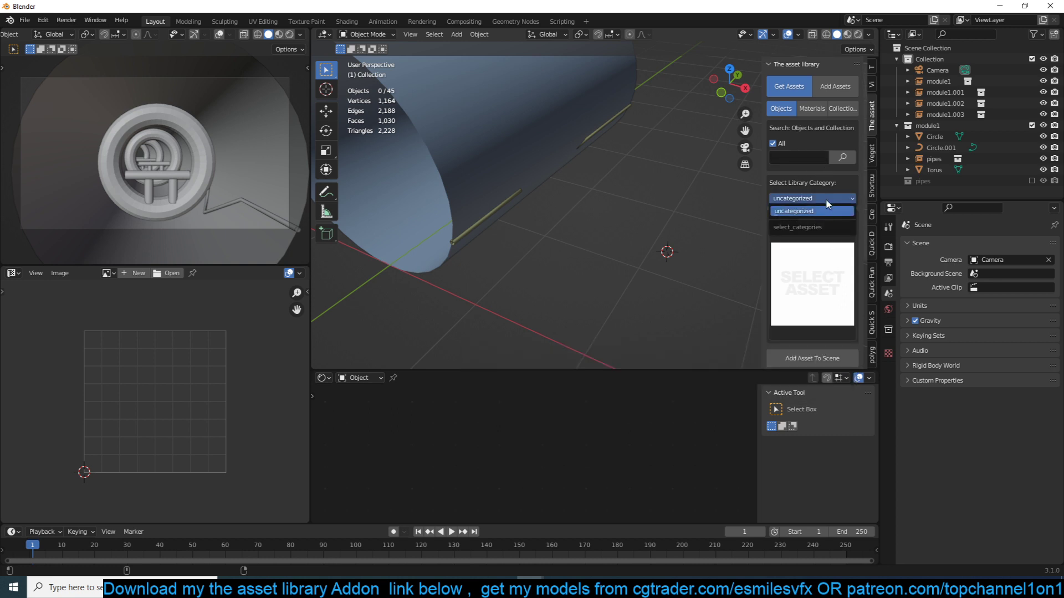
pyautogui.click(832, 210)
pyautogui.scroll(-7, 815, 265)
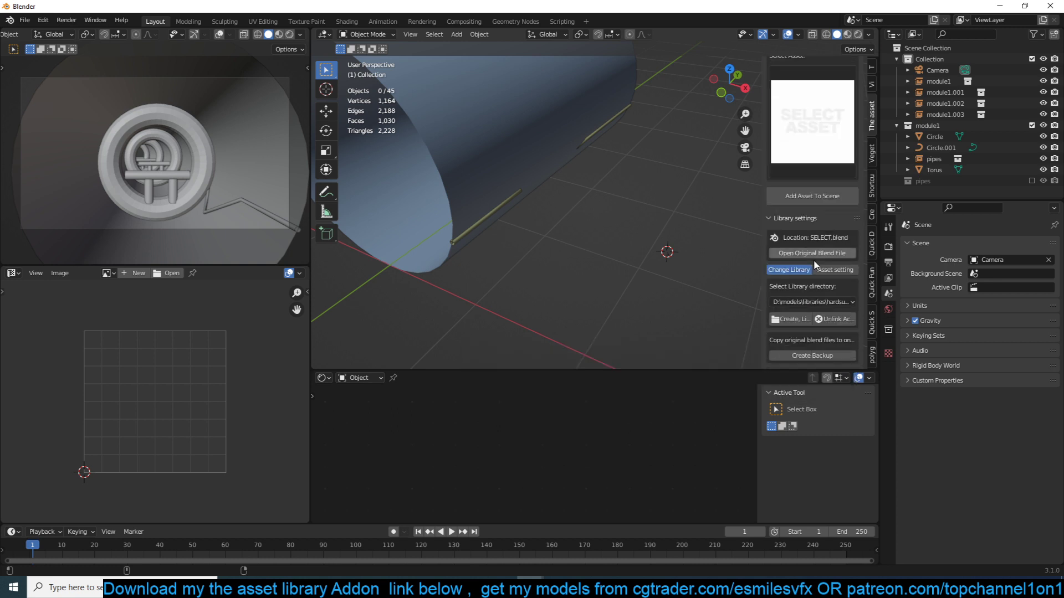
pyautogui.scroll(4, 821, 219)
pyautogui.click(824, 220)
pyautogui.click(826, 125)
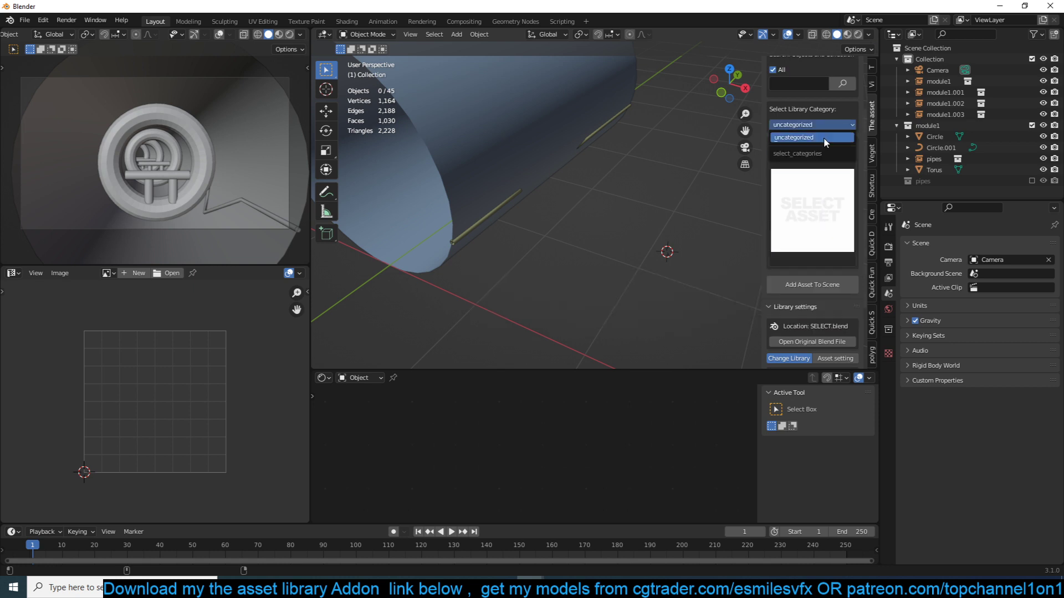
pyautogui.click(823, 137)
pyautogui.click(820, 189)
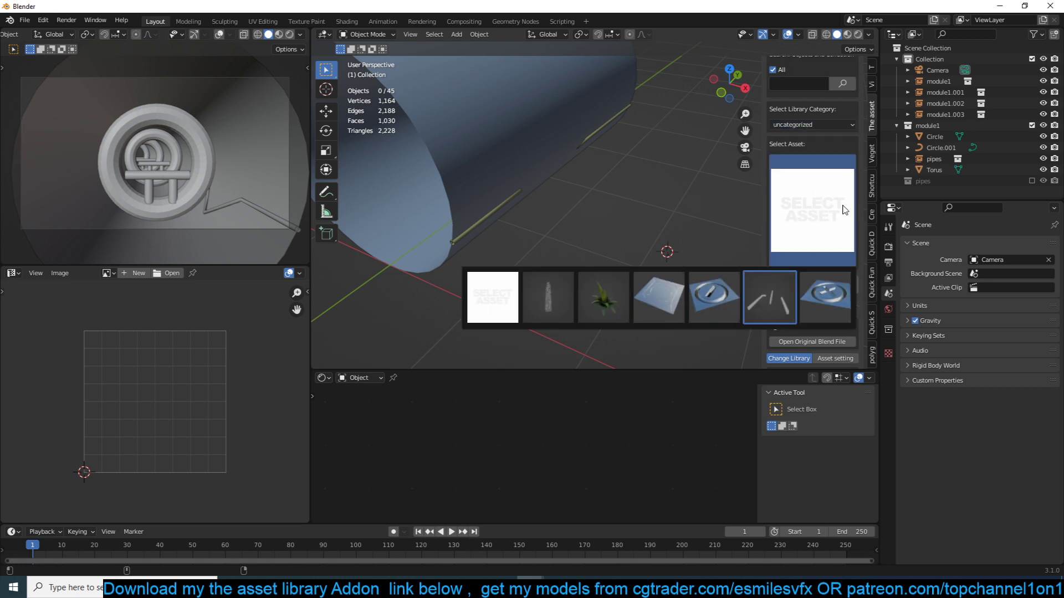
pyautogui.scroll(-4, 822, 271)
# - Switch the asset library directory to D:\models\libraries\kitbash and choose the keypad asset
pyautogui.click(814, 302)
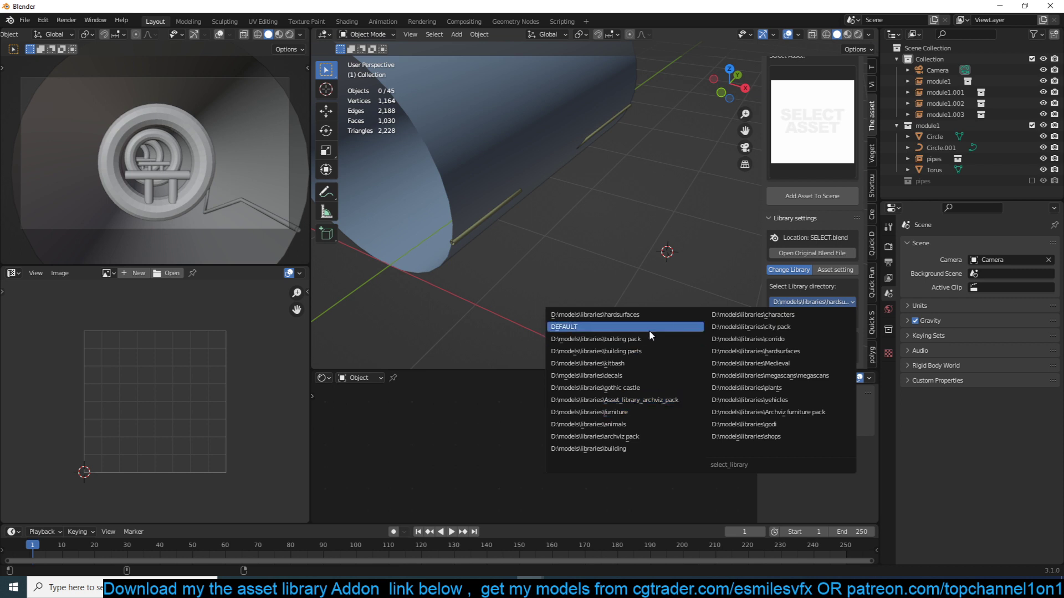
pyautogui.click(639, 363)
pyautogui.click(807, 126)
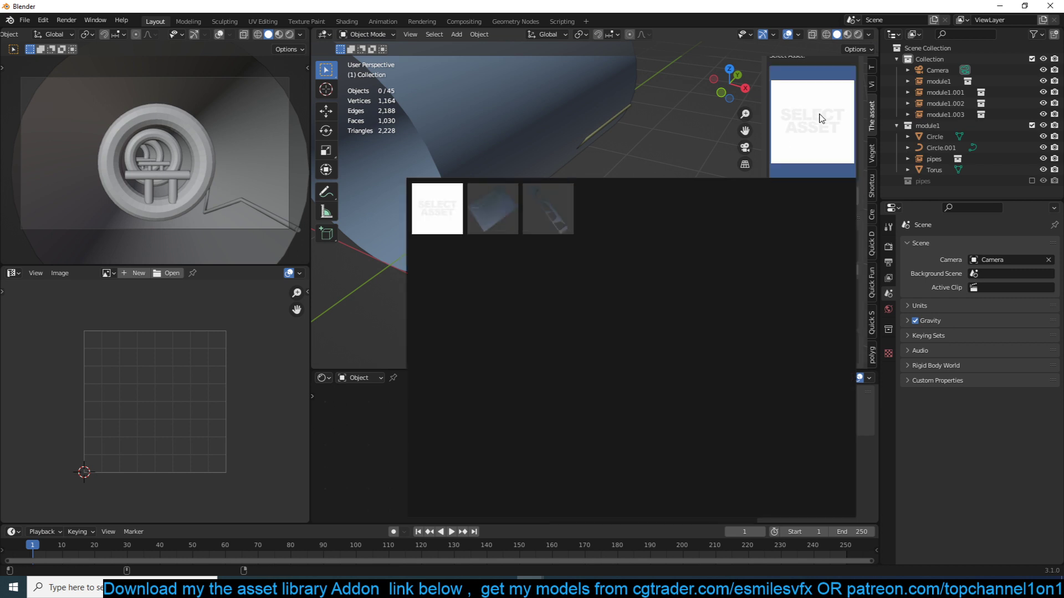
pyautogui.click(659, 209)
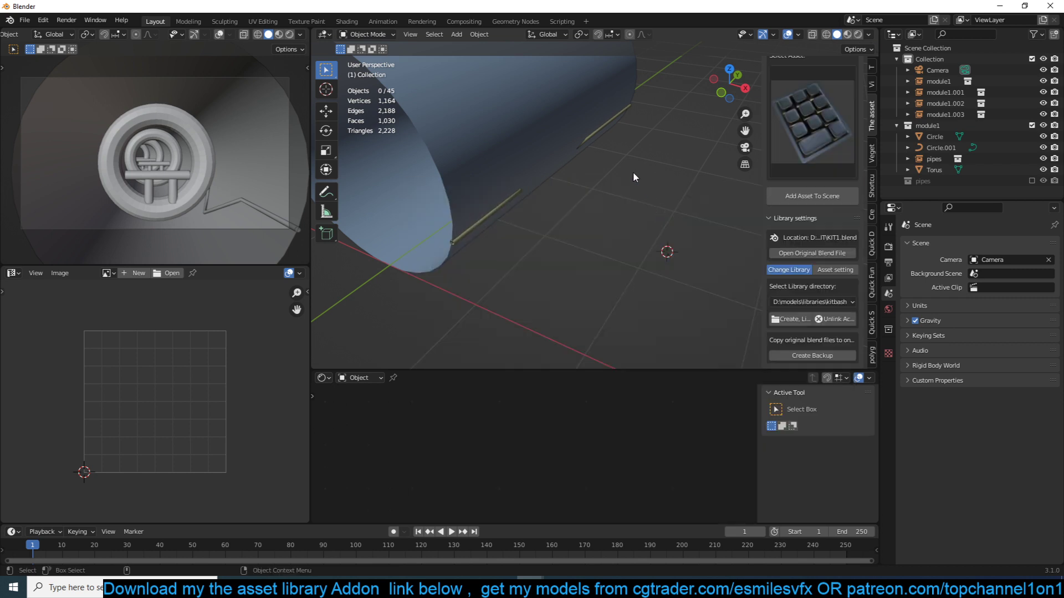
# - In top view, select the source tube's objects and exclude the module1 collection from the view layer
pyautogui.moveTo(633, 171); pyautogui.dragTo(520, 153, button='middle')
pyautogui.scroll(-4, 708, 191)
pyautogui.press('KP_7')
pyautogui.keyDown('shift'); pyautogui.moveTo(611, 220); pyautogui.dragTo(471, 201, button='middle'); pyautogui.keyUp('shift')
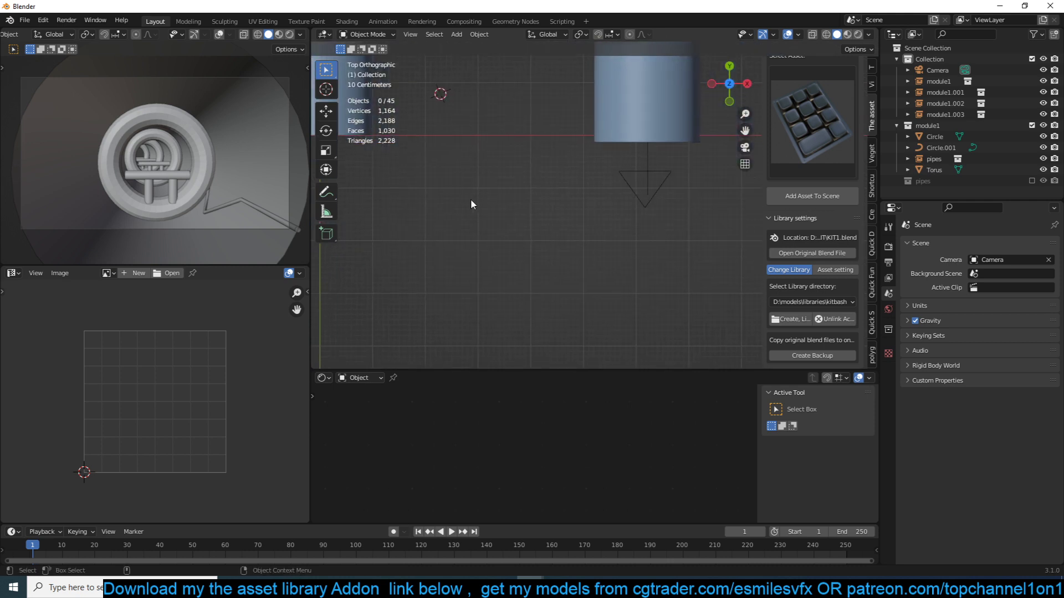
pyautogui.keyDown('shift'); pyautogui.moveTo(526, 176); pyautogui.dragTo(654, 201, button='middle'); pyautogui.keyUp('shift')
pyautogui.scroll(-4, 584, 190)
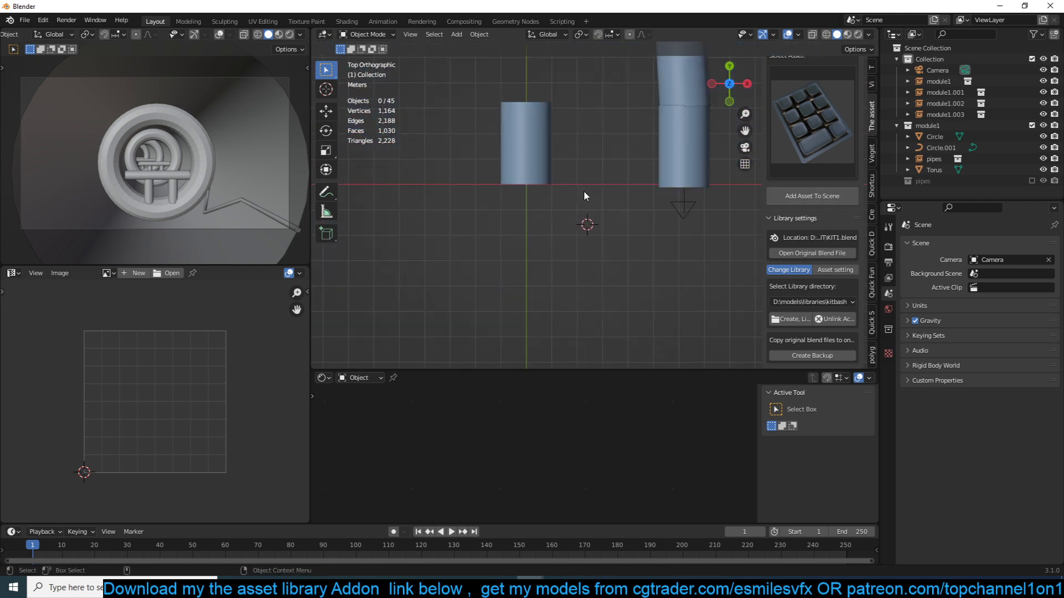
pyautogui.moveTo(467, 125); pyautogui.dragTo(560, 208)
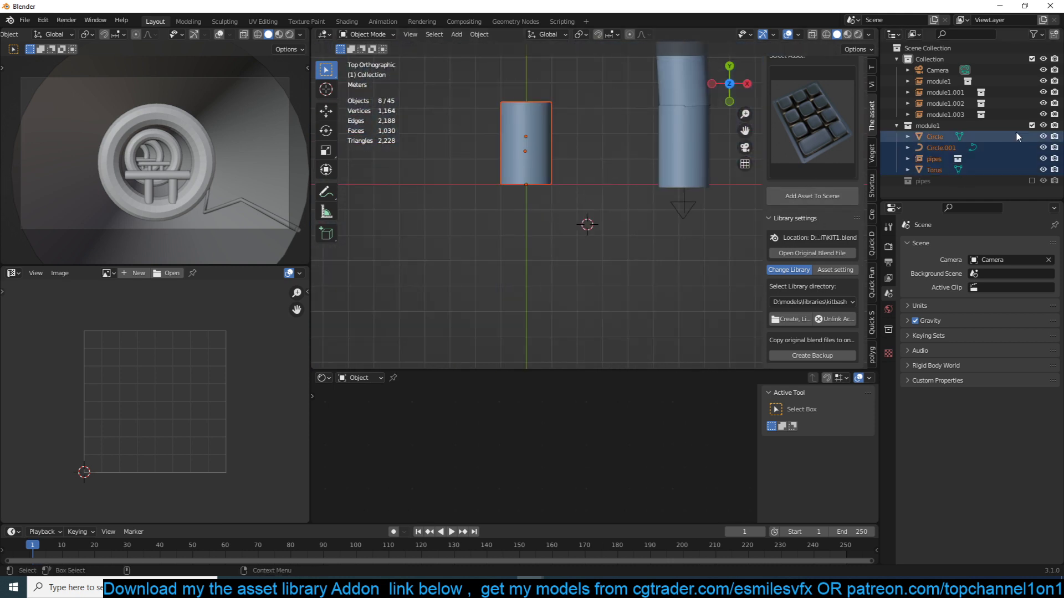
pyautogui.click(1041, 125)
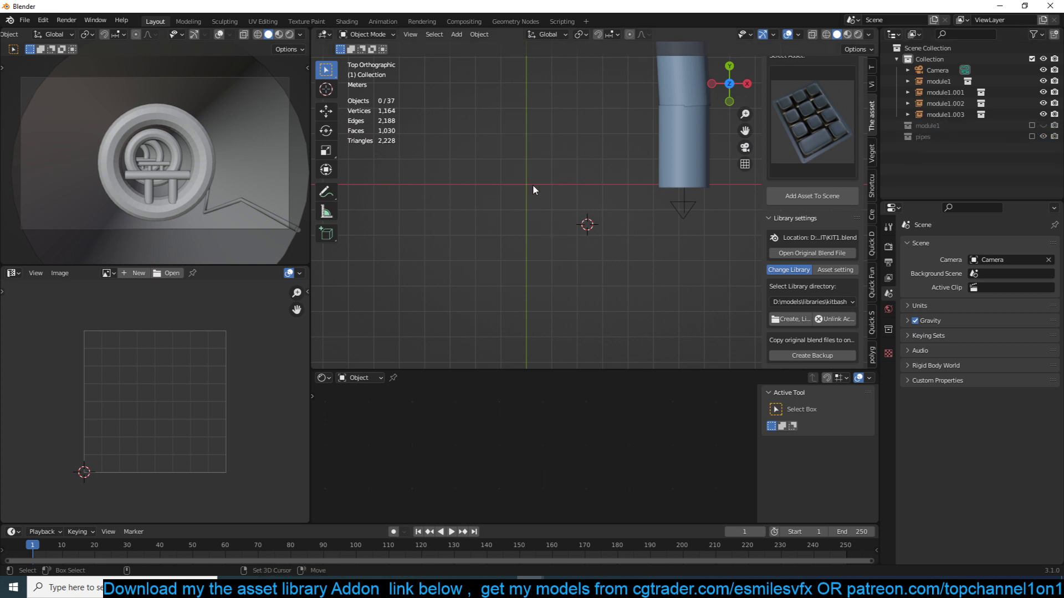
# - Add the keypad asset near the world origin, scale it down, and rest its lower edge on the X axis
pyautogui.press('s')
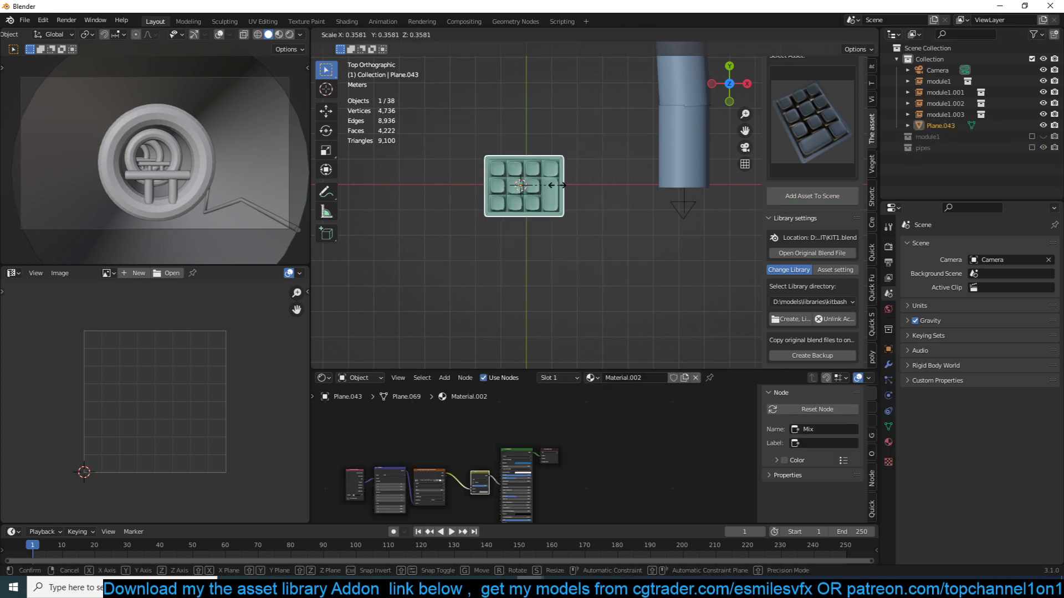
pyautogui.click(548, 184)
pyautogui.press('KP_Decimal')
pyautogui.press('s')
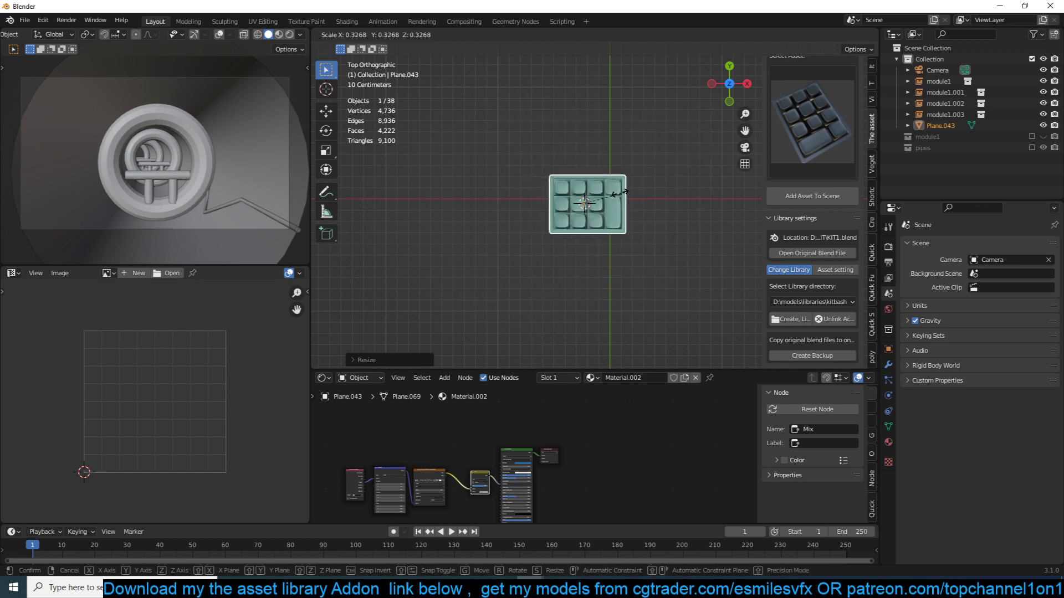
pyautogui.click(621, 194)
pyautogui.press('g')
pyautogui.click(644, 170)
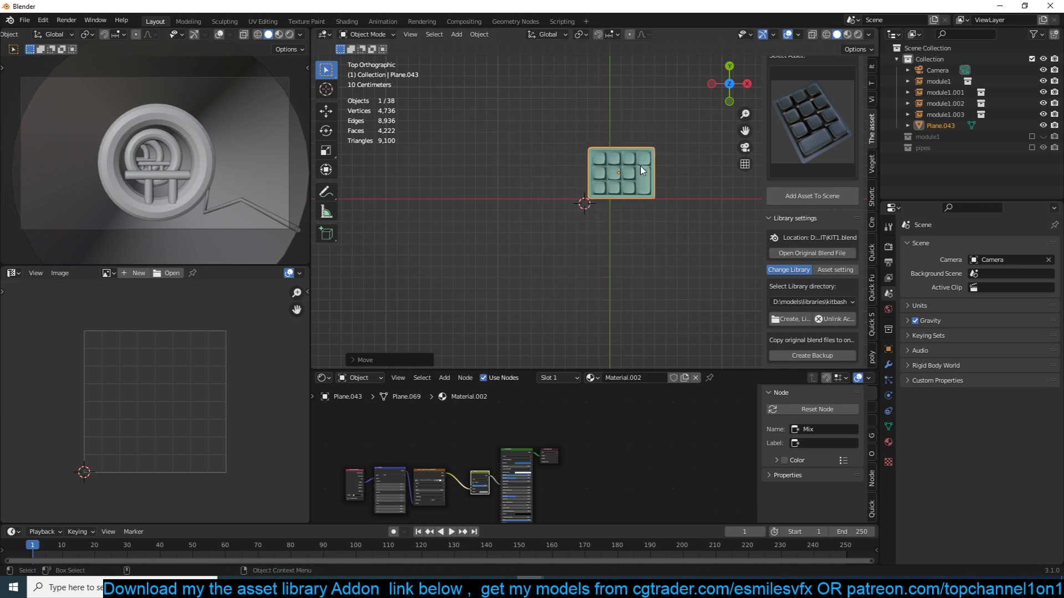
pyautogui.press('KP_Decimal')
# - Add the kitbash plate with the raised cylinder on legs next to the keypad and scale it down
pyautogui.click(800, 98)
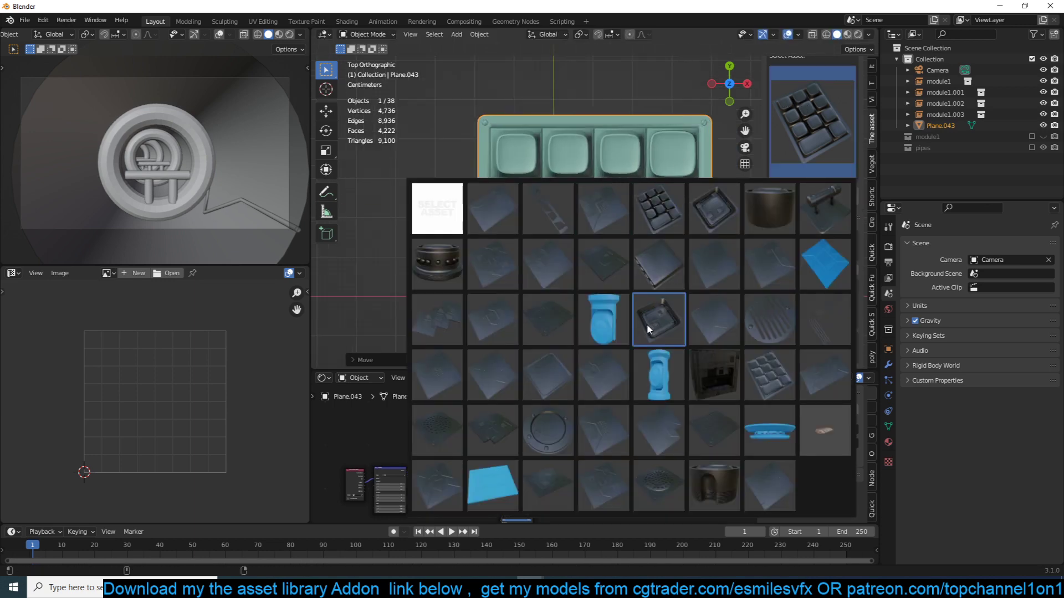
pyautogui.click(841, 229)
pyautogui.keyDown('shift'); pyautogui.moveTo(720, 203); pyautogui.dragTo(573, 195, button='middle'); pyautogui.keyUp('shift')
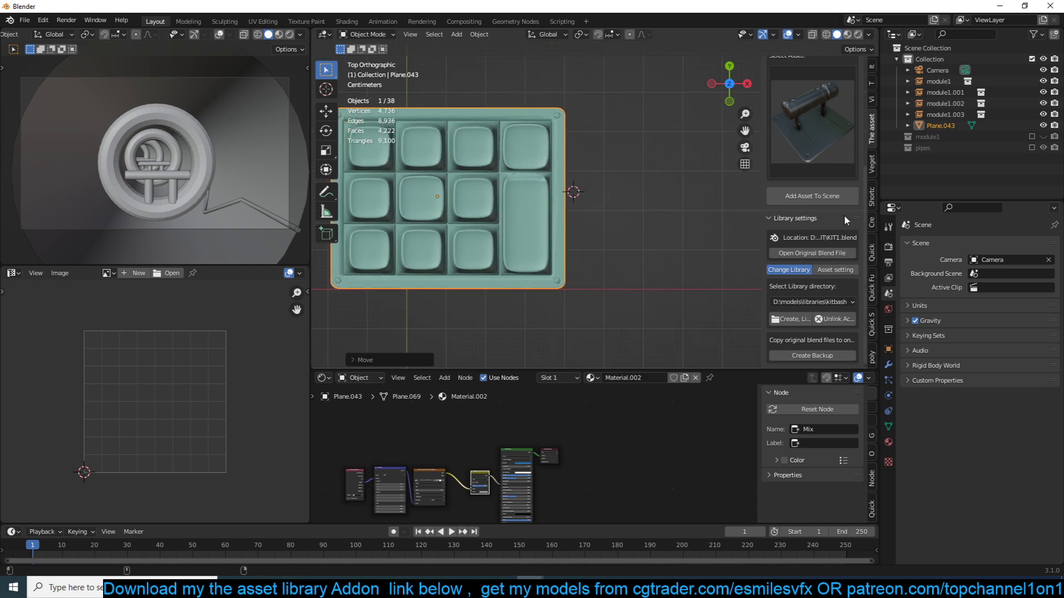
pyautogui.click(828, 195)
pyautogui.scroll(-4, 716, 209)
pyautogui.press('s')
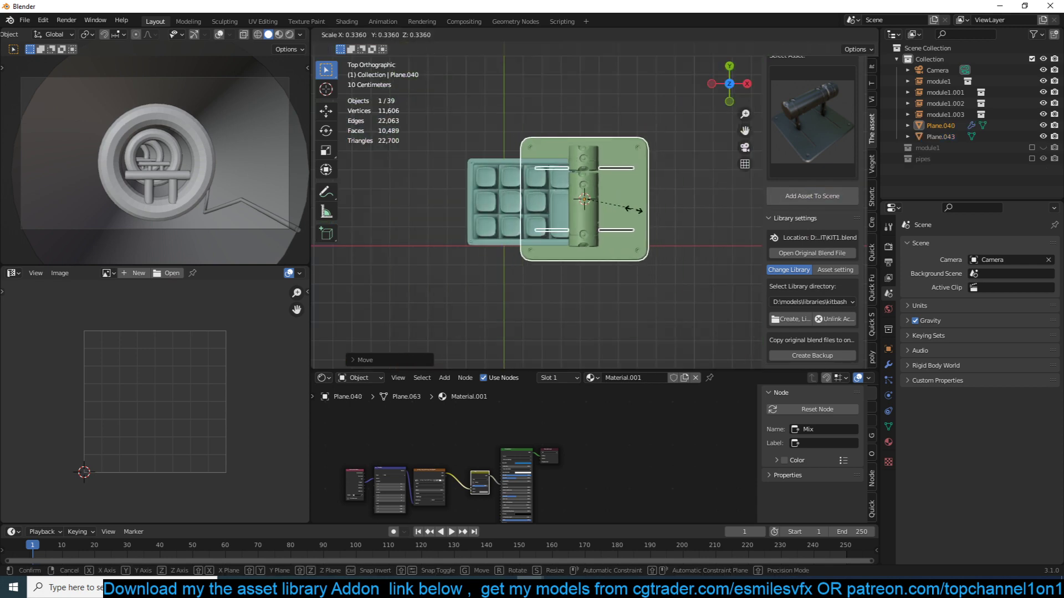
pyautogui.click(613, 209)
# - Rotate the cylinder plate 90 degrees, then resize and position it flush against the keypad's side at about the same height
pyautogui.press('r')
pyautogui.rightClick(613, 208)
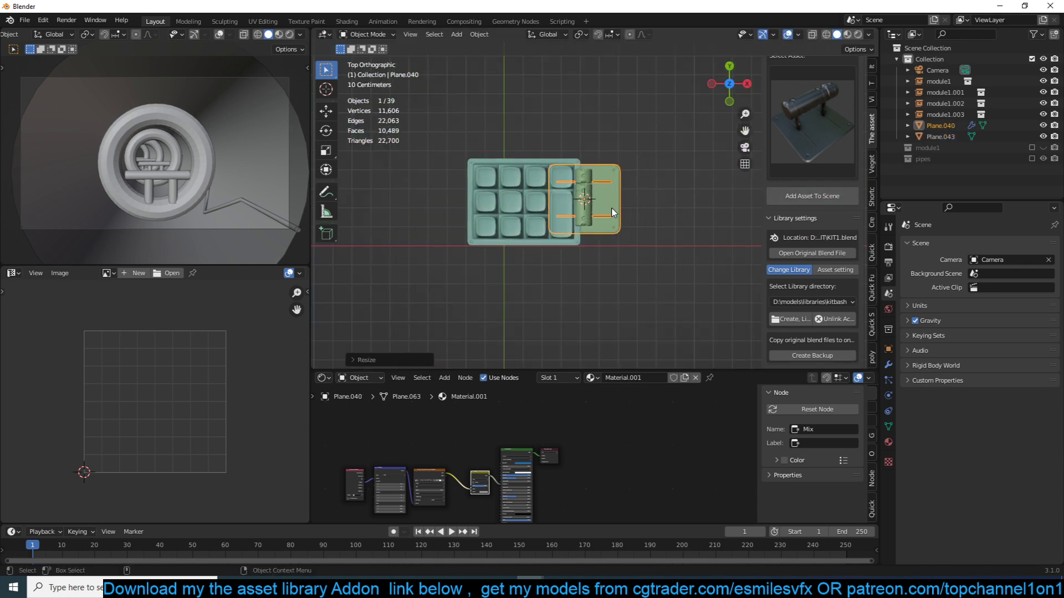
pyautogui.write('r90')
pyautogui.click(611, 209)
pyautogui.press('g')
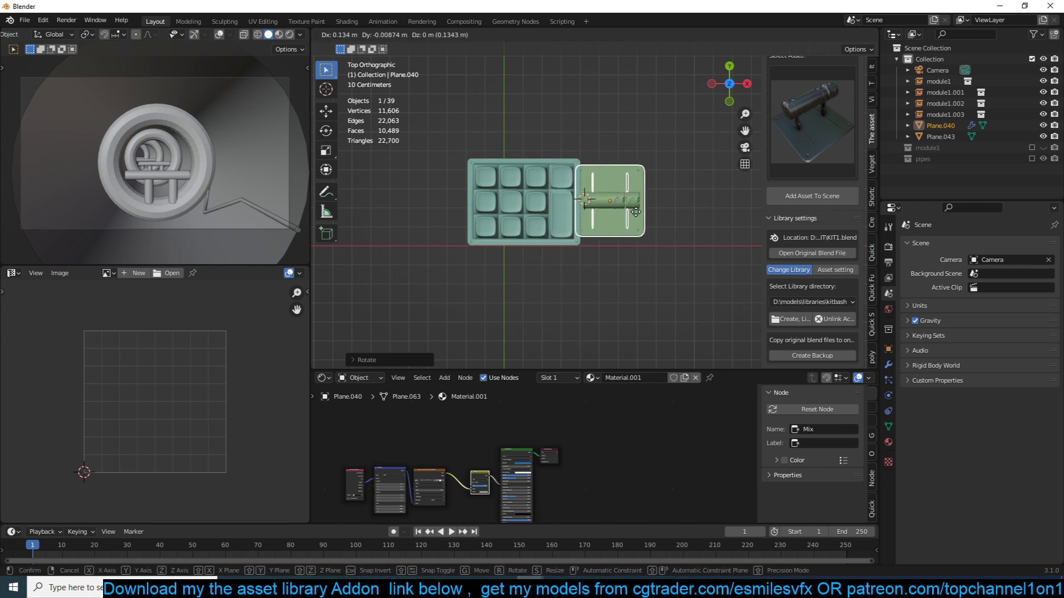
pyautogui.click(642, 211)
pyautogui.press('s')
pyautogui.click(646, 215)
pyautogui.press('g')
pyautogui.click(655, 218)
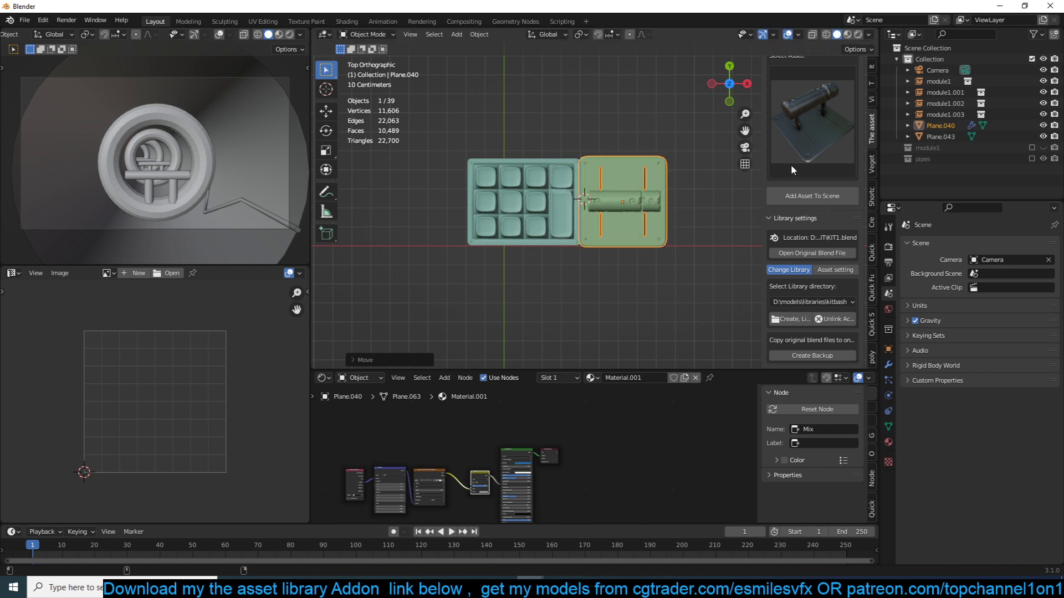
# - Add the deep square tray asset with inner piping below the two panels and scale it down
pyautogui.click(804, 142)
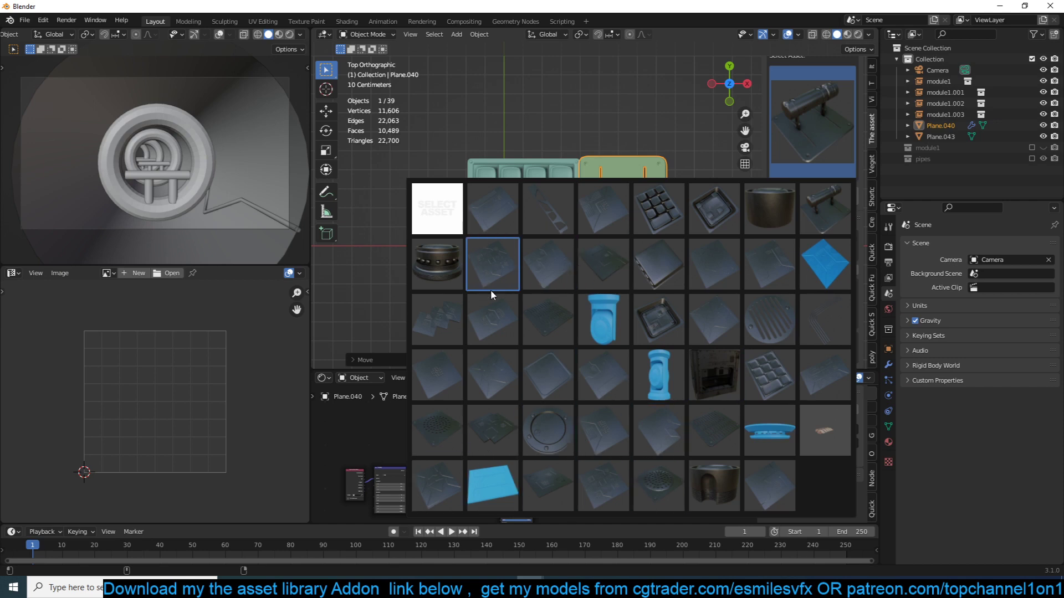
pyautogui.click(662, 324)
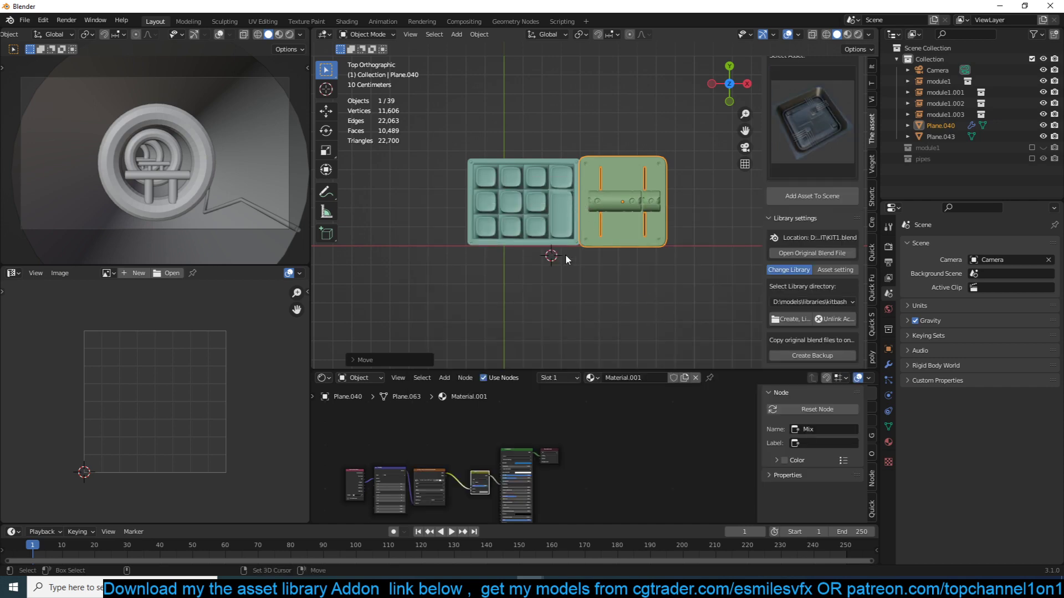
pyautogui.click(833, 196)
pyautogui.press('s')
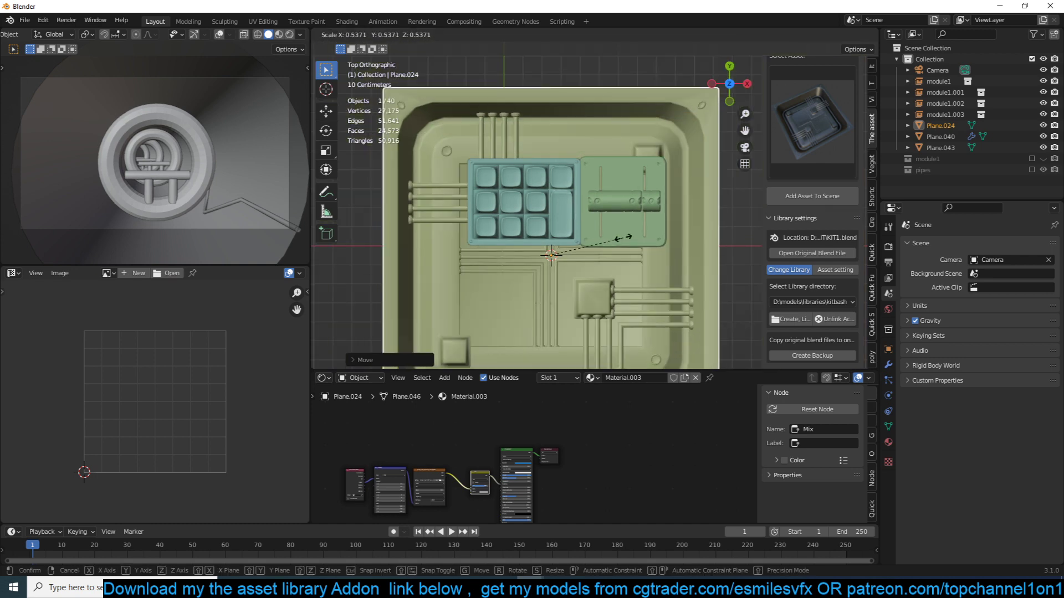
pyautogui.click(605, 241)
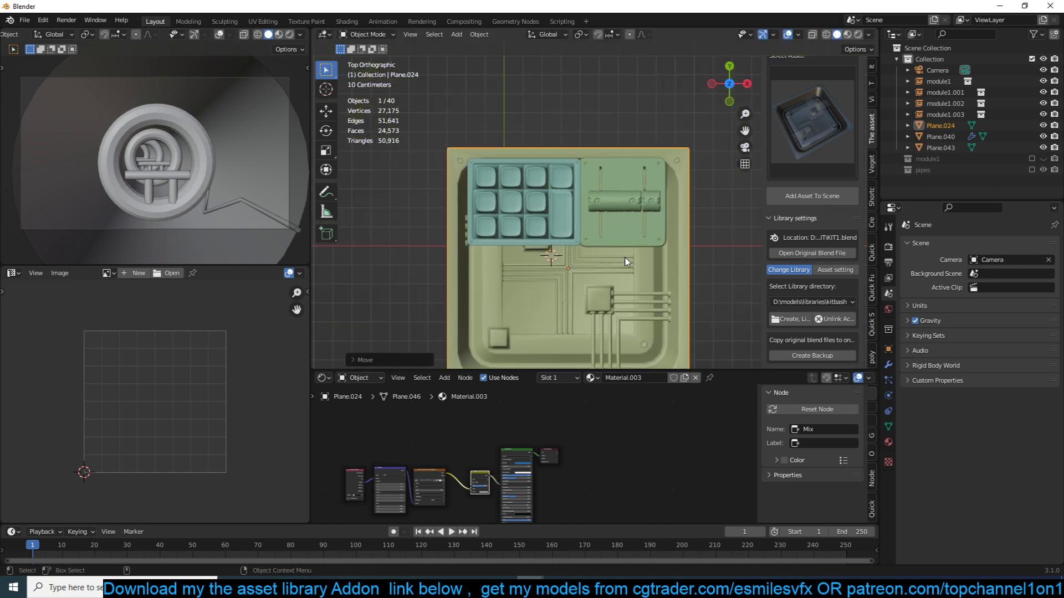
# - Toggle the tray's visibility to check the panels, then shift the tray into place around them
pyautogui.moveTo(640, 245); pyautogui.dragTo(600, 136, button='middle')
pyautogui.press('h')
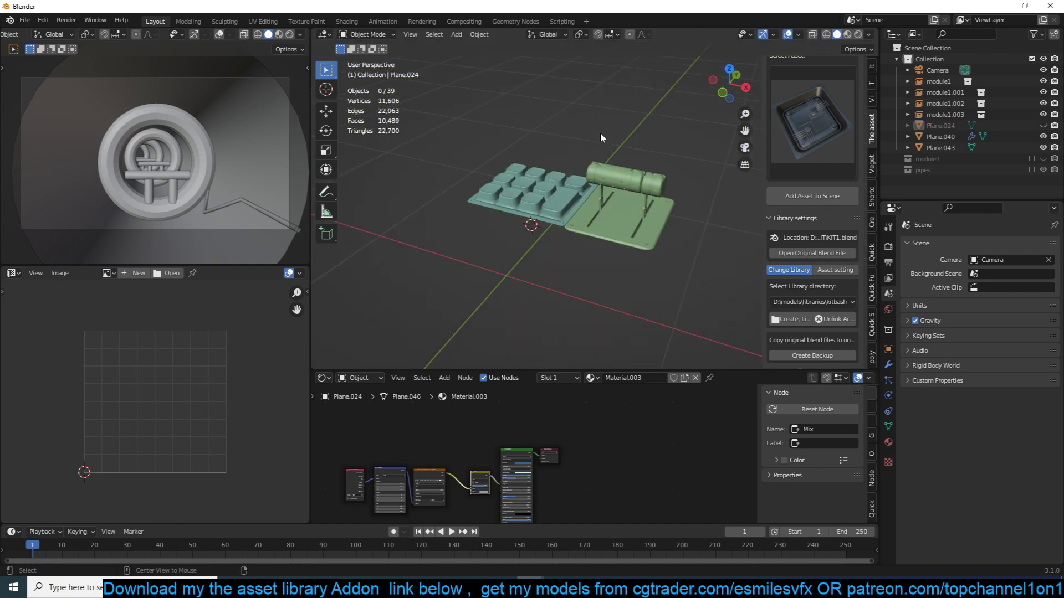
pyautogui.hotkey('alt', 'h')
pyautogui.press('g')
pyautogui.click(622, 179)
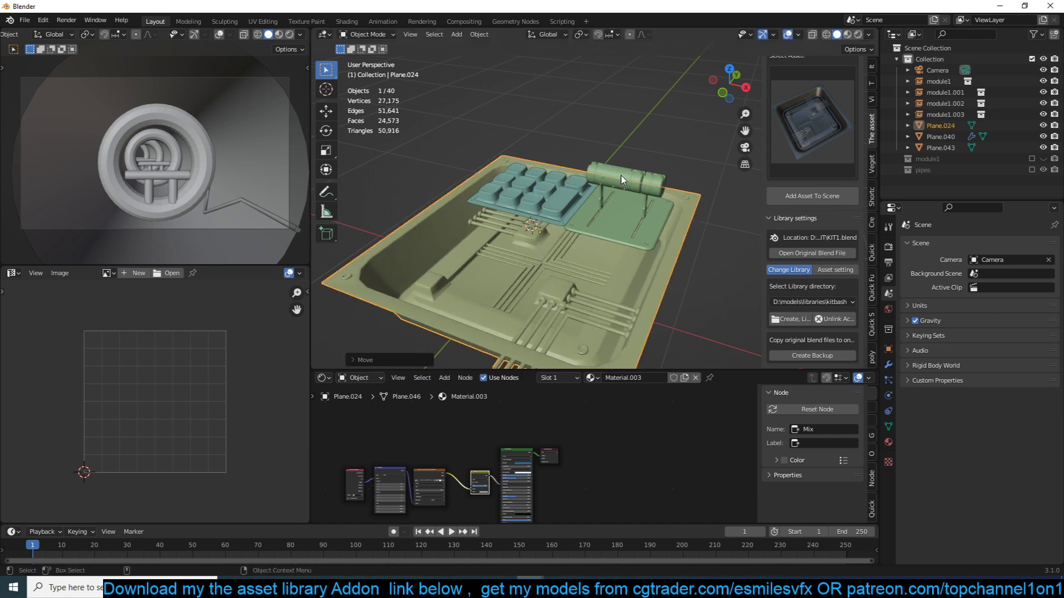
# - Add the round drum asset to the scene, scale it to about 0.76, and place it in the tray below the cylinder plate
pyautogui.click(843, 159)
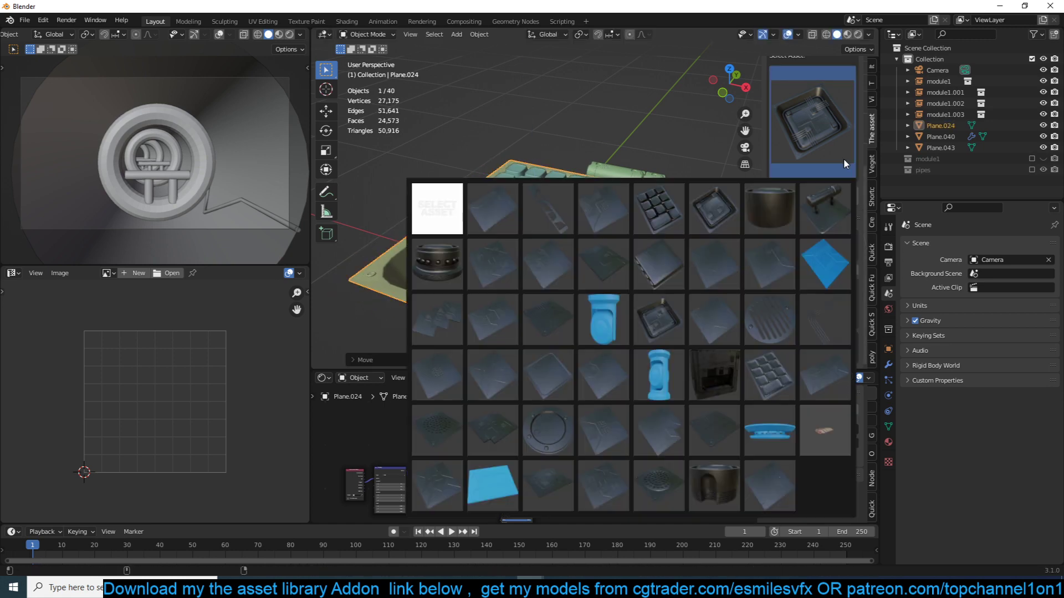
pyautogui.click(778, 207)
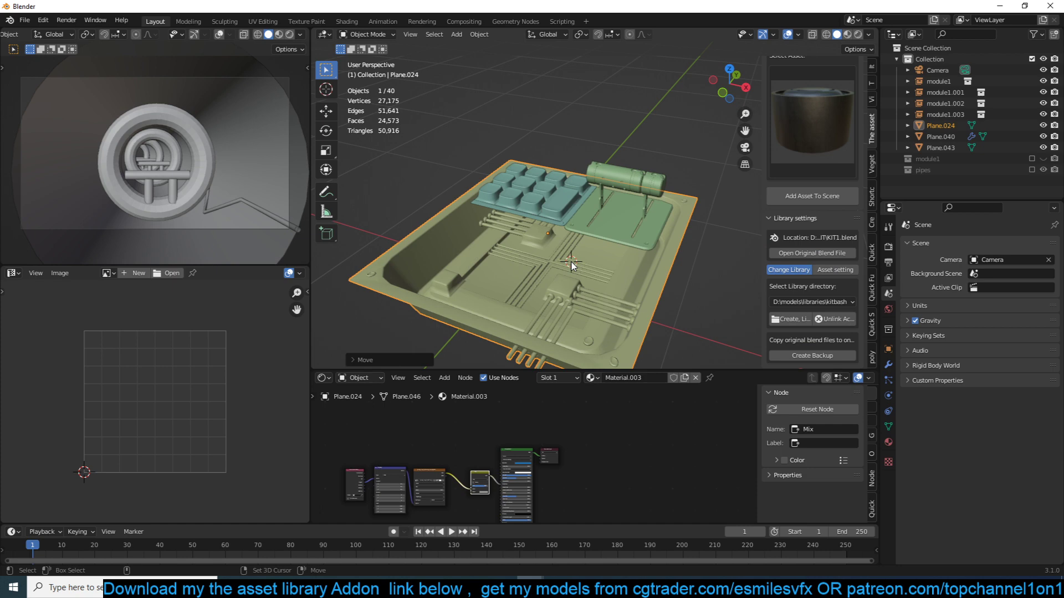
pyautogui.click(819, 203)
pyautogui.click(634, 238)
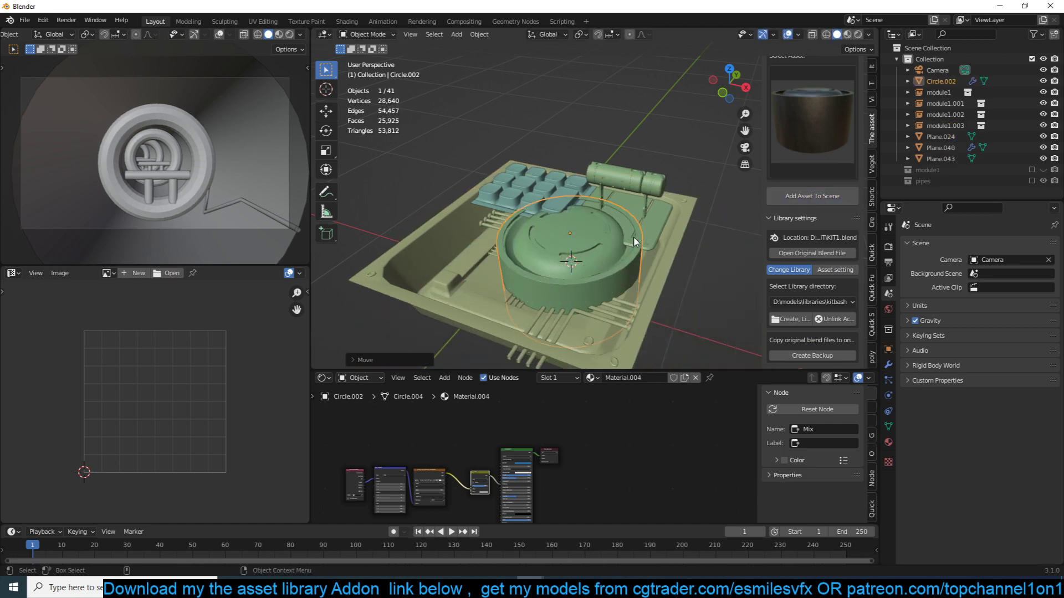
pyautogui.press('KP_7')
pyautogui.press('s')
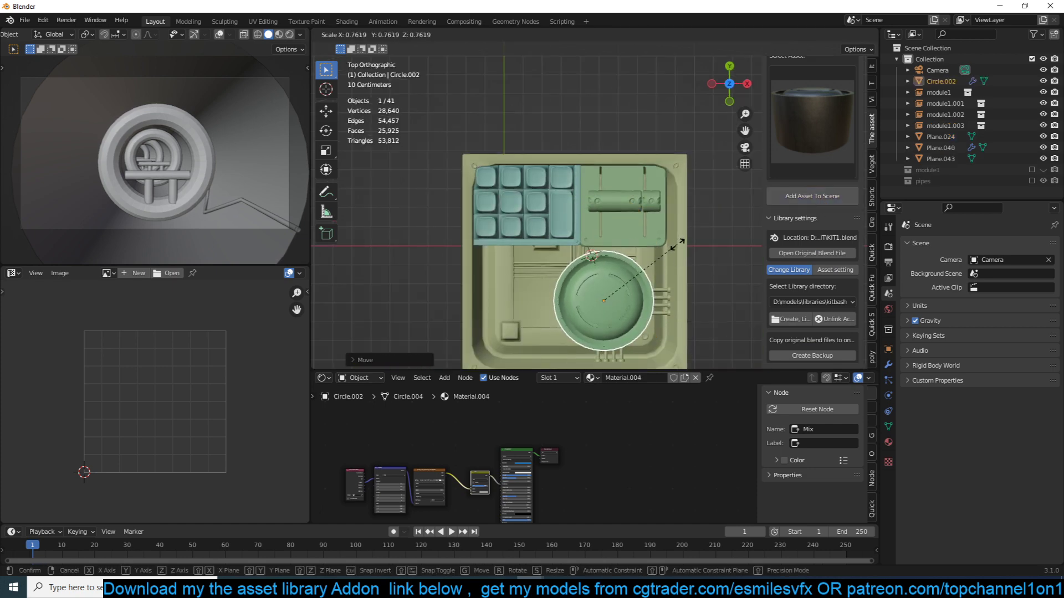
pyautogui.click(678, 245)
pyautogui.press('g')
pyautogui.click(689, 240)
pyautogui.moveTo(689, 240); pyautogui.dragTo(684, 129, button='middle')
pyautogui.scroll(-2, 643, 133)
# - Move the four assembled panel parts into a new collection named buttons and exclude that collection from the view layer
pyautogui.moveTo(421, 161); pyautogui.dragTo(673, 268)
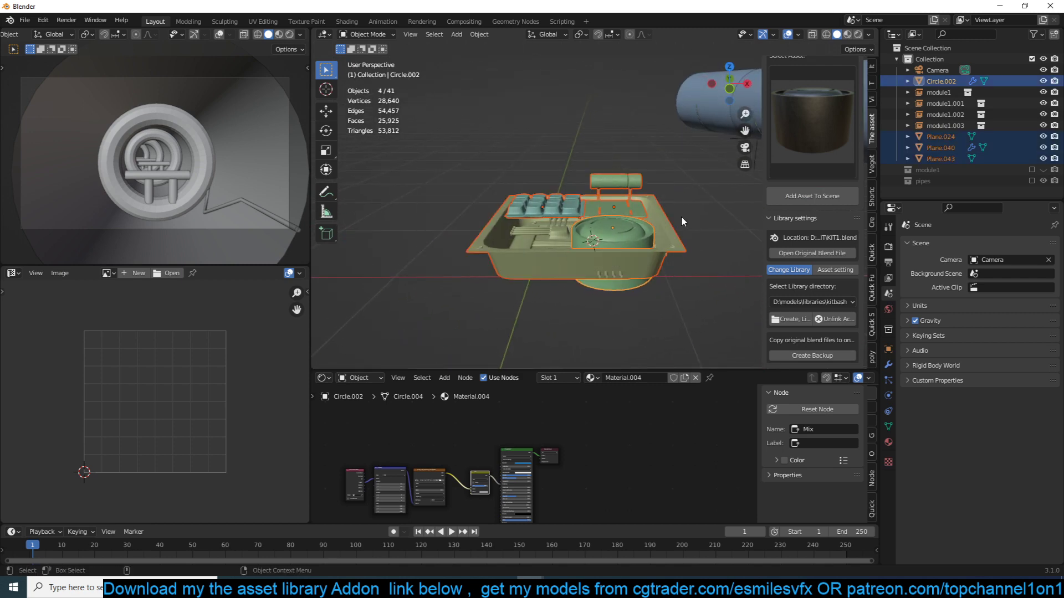
pyautogui.press('m')
pyautogui.click(680, 217)
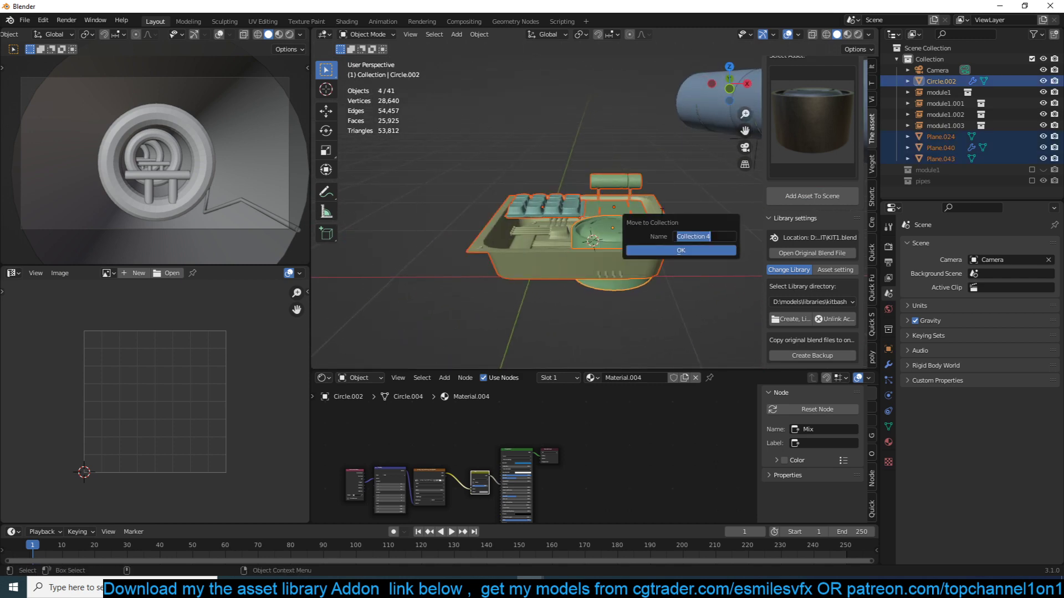
pyautogui.click(666, 250)
pyautogui.click(1029, 148)
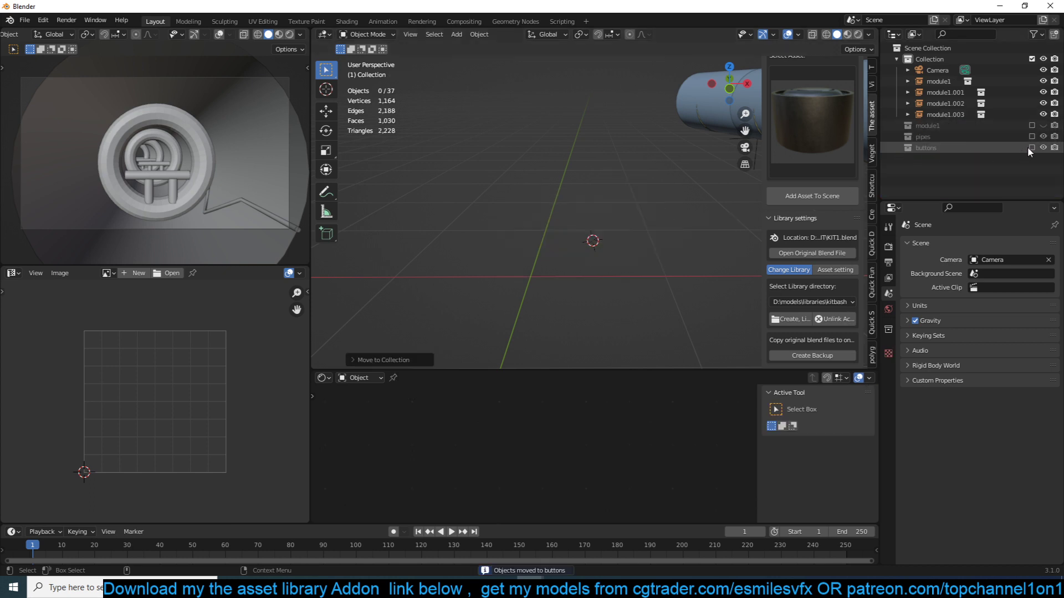
# - Re-enable and show the module1 collection, then place the 3D cursor on the tunnel's inner wall near the bent pipe
pyautogui.click(1031, 125)
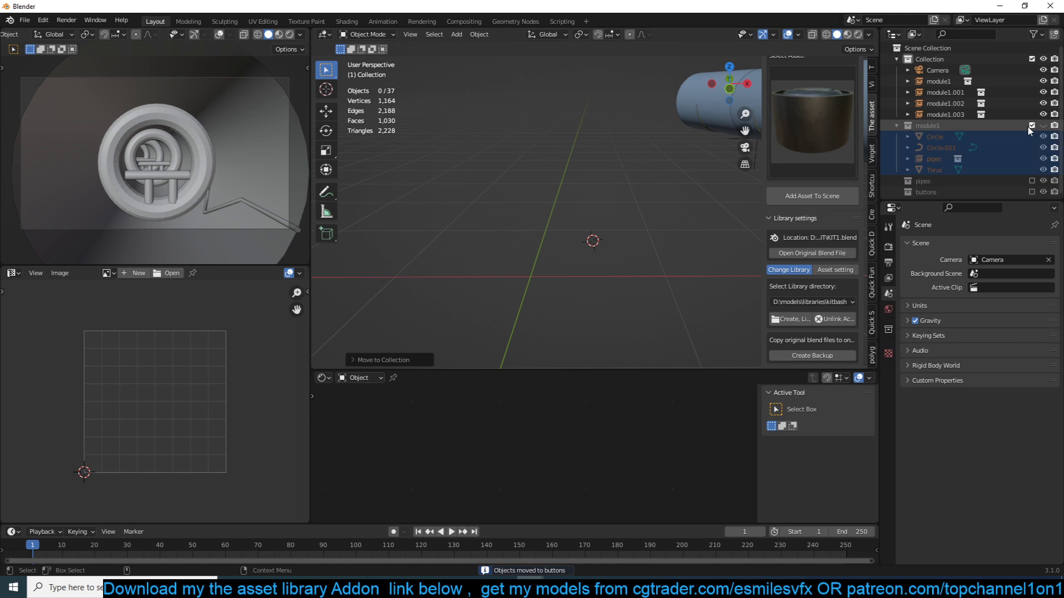
pyautogui.click(1043, 126)
pyautogui.moveTo(701, 153); pyautogui.dragTo(542, 152, button='middle')
pyautogui.hotkey('alt', 'a')
pyautogui.scroll(2, 599, 173)
pyautogui.keyDown('shift'); pyautogui.rightClick(542, 152); pyautogui.keyUp('shift')
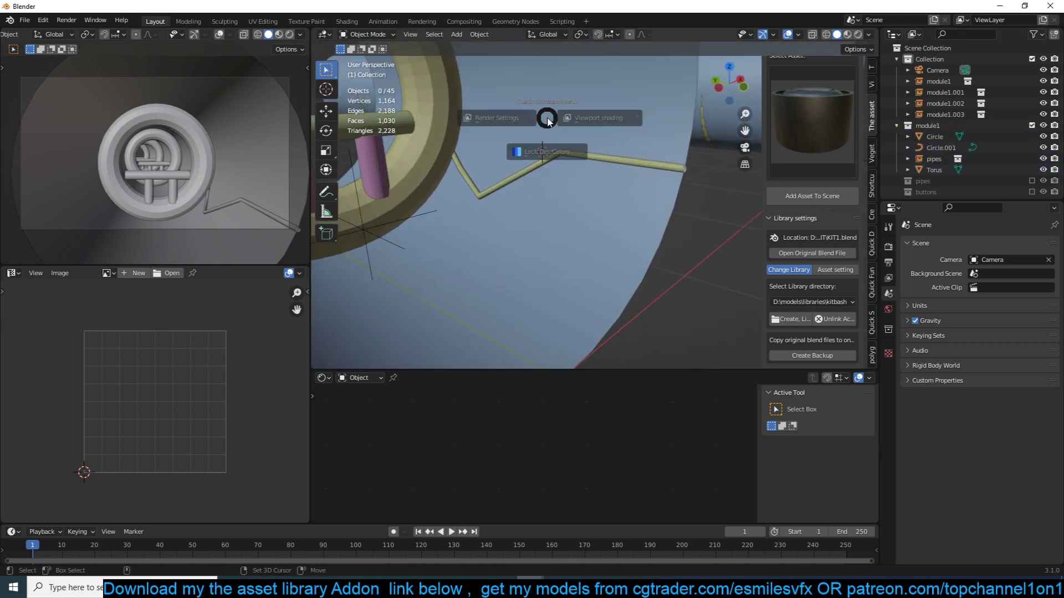
# - Add a collection instance of buttons at the 3D cursor
pyautogui.hotkey('shift', 'a')
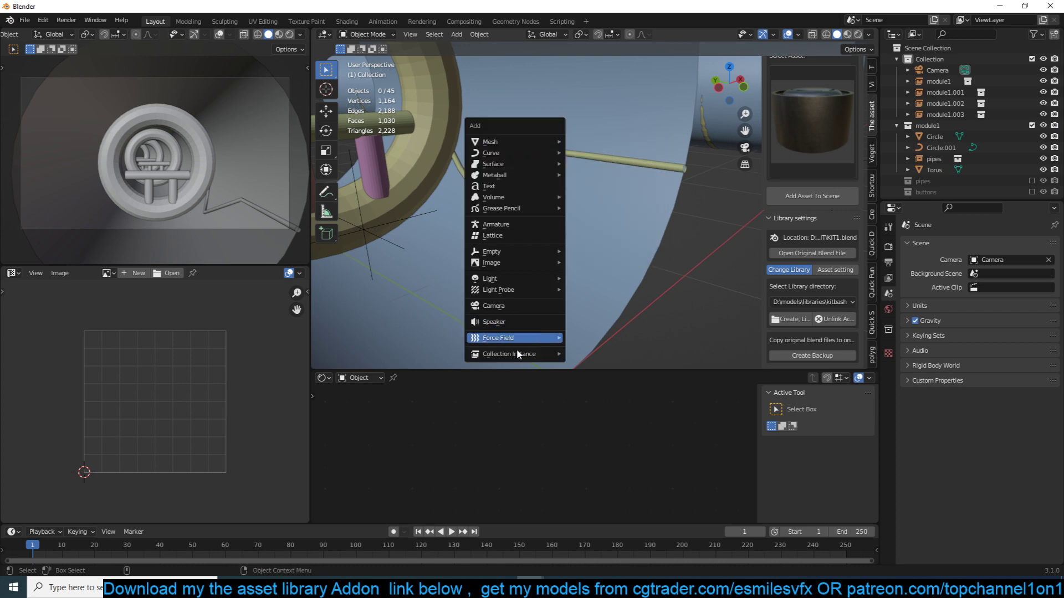
pyautogui.moveTo(516, 354)
pyautogui.click(614, 353)
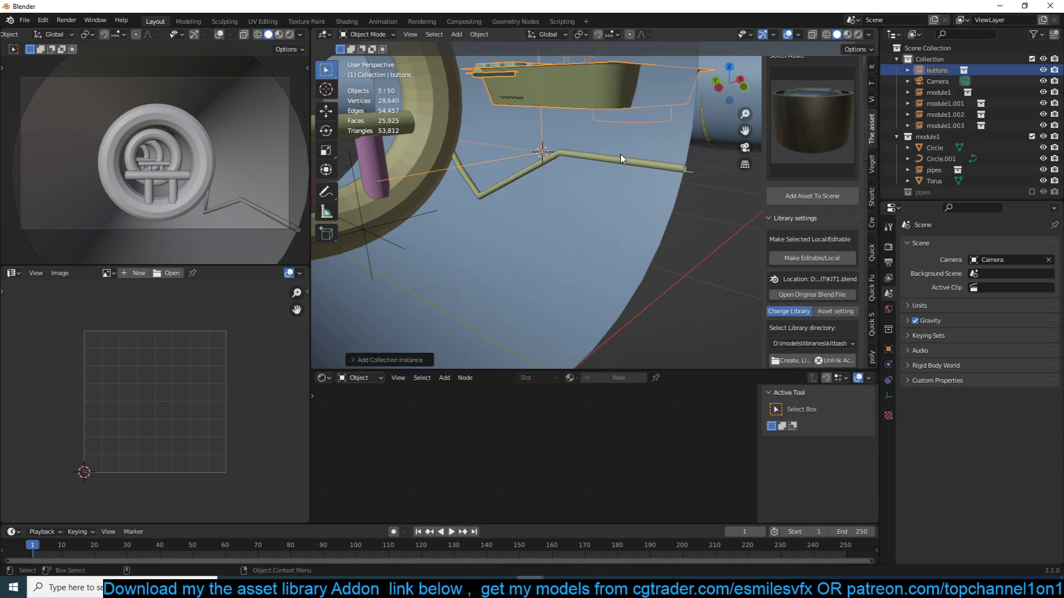
pyautogui.press('r')
pyautogui.press('x')
pyautogui.rightClick(665, 88)
pyautogui.scroll(-4, 659, 166)
pyautogui.moveTo(652, 191); pyautogui.dragTo(567, 247, button='middle')
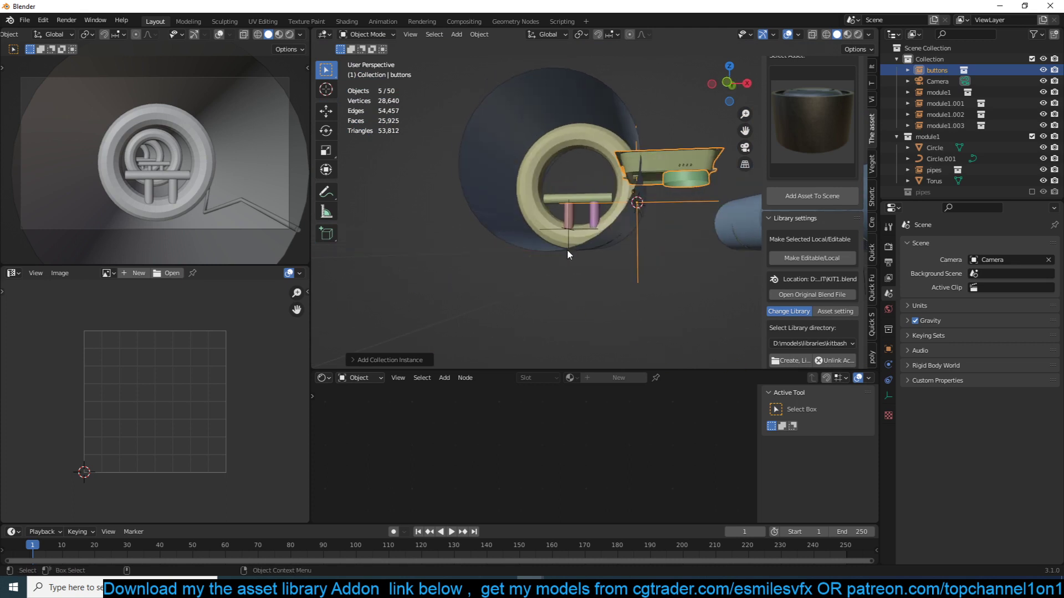
pyautogui.press('KP_1')
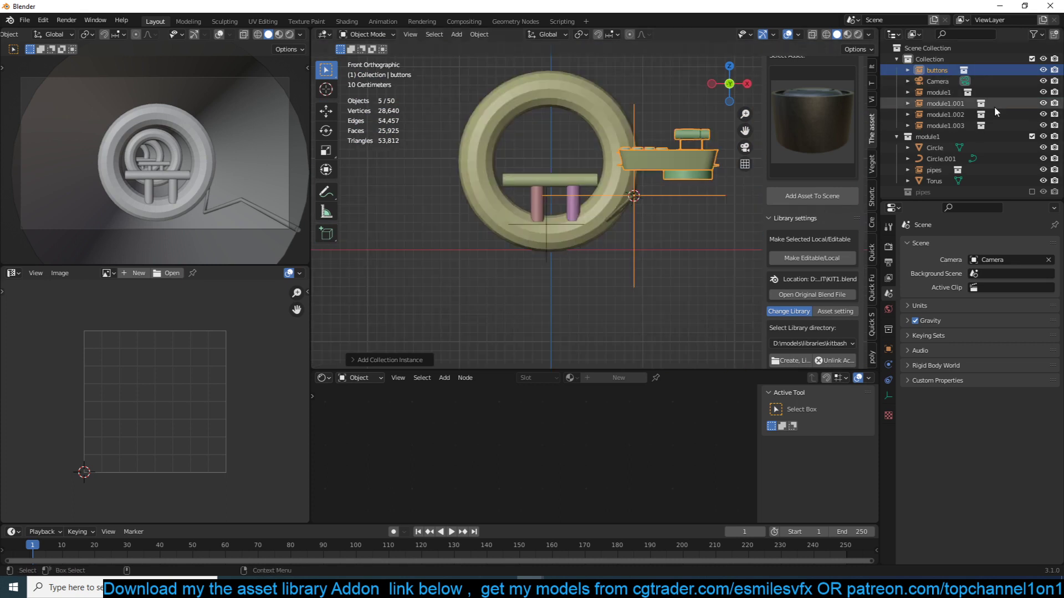
pyautogui.press('r')
pyautogui.rightClick(659, 184)
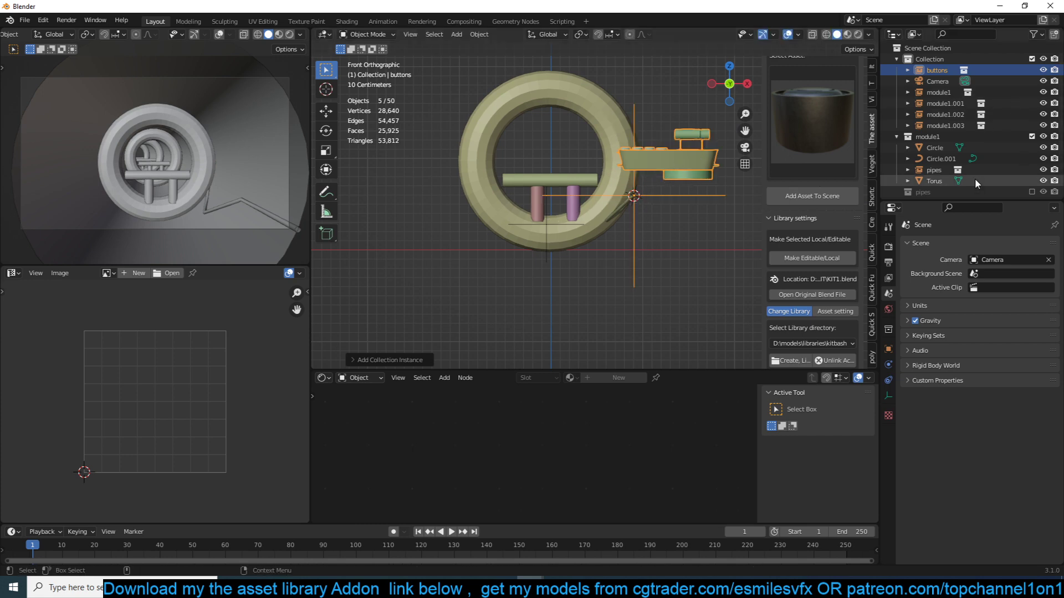
# - Show the buttons source collection and move its parts together with the instance so the instanced geometry centres on its origin
pyautogui.scroll(-1, 975, 178)
pyautogui.click(1032, 189)
pyautogui.scroll(2, 633, 215)
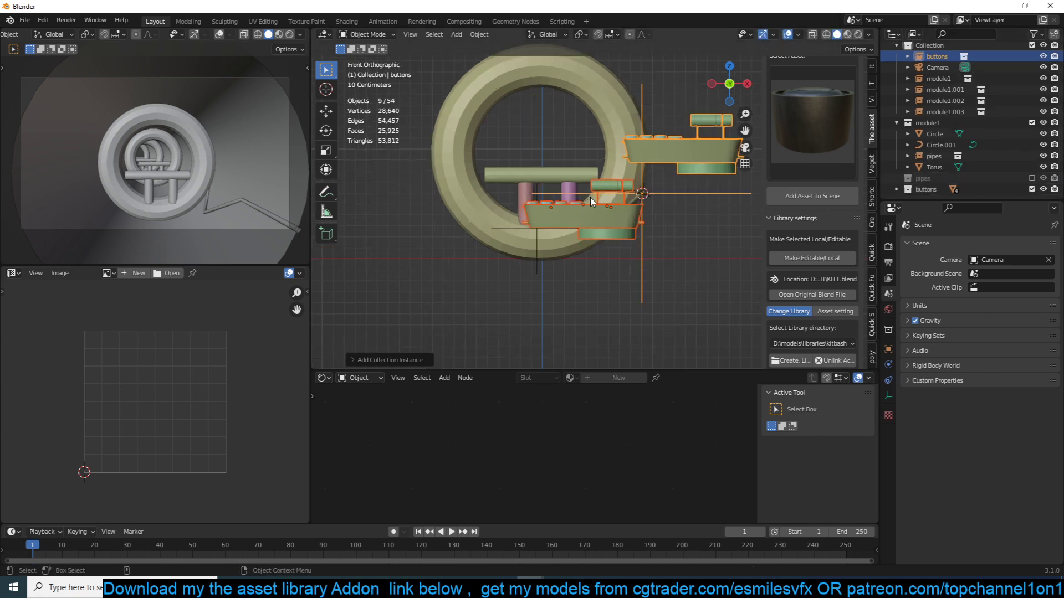
pyautogui.press('g')
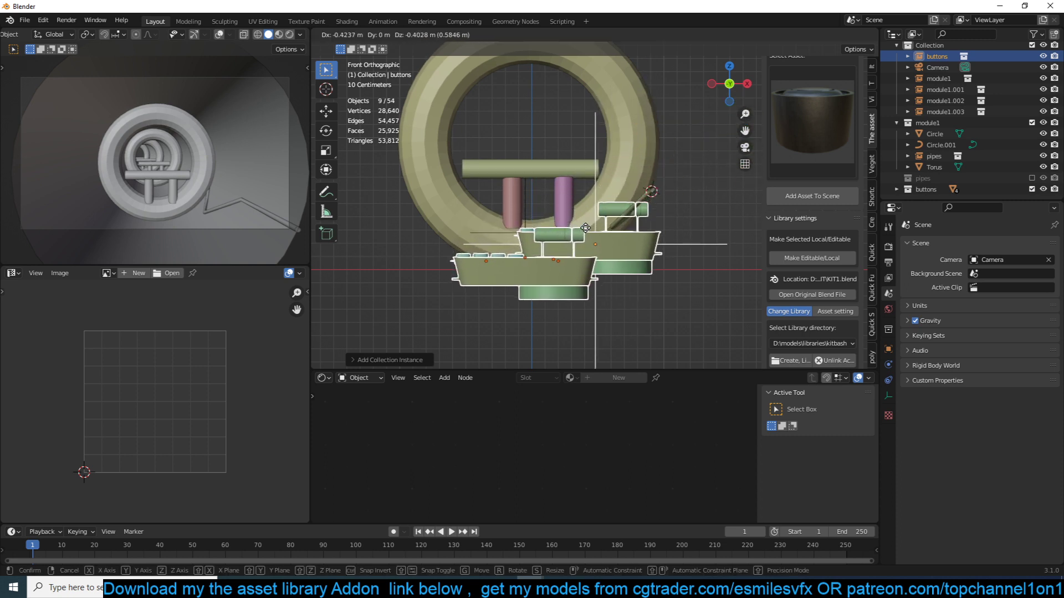
pyautogui.click(585, 229)
# - Exclude the buttons source collection again and scale the buttons instance down to less than half its size
pyautogui.hotkey('alt', 'a')
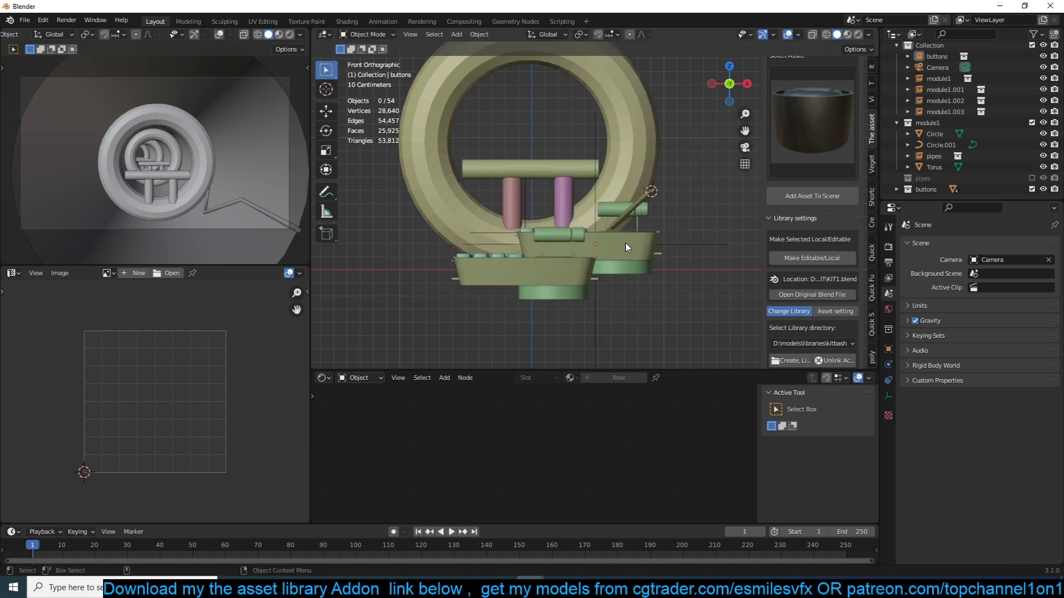
pyautogui.click(1033, 190)
pyautogui.click(556, 251)
pyautogui.press('s')
pyautogui.click(637, 277)
# - Rotate the buttons instance in front view to follow the tunnel wall's slope and move it onto the lower side wall
pyautogui.press('r')
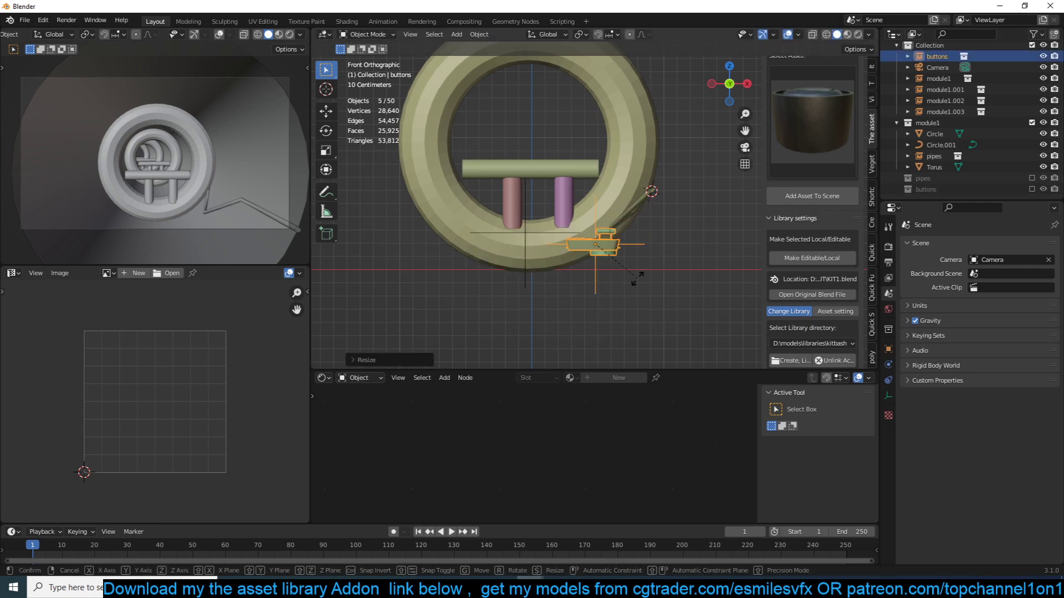
pyautogui.click(675, 174)
pyautogui.press('g')
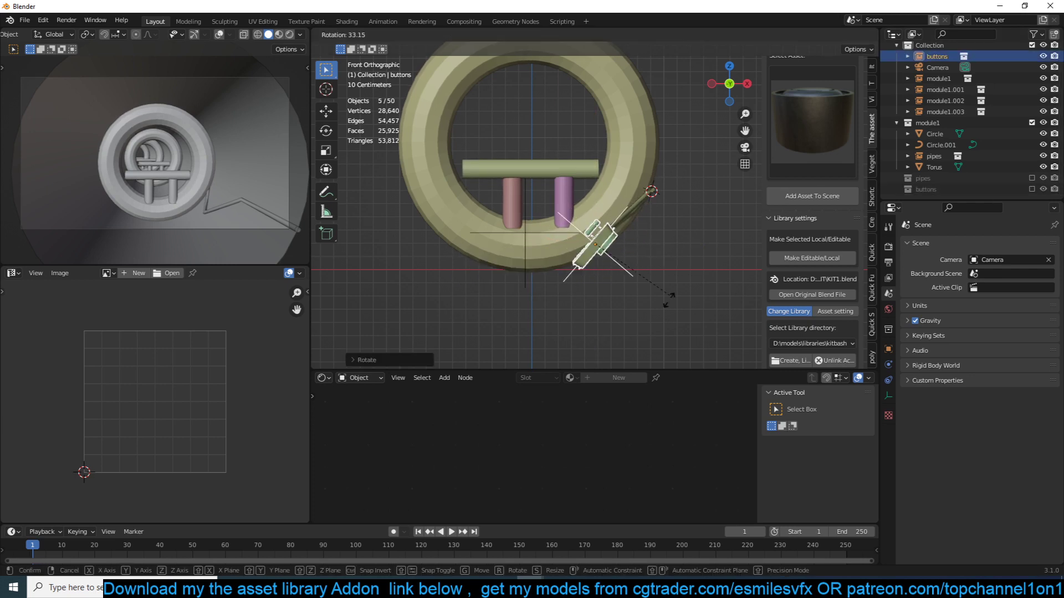
pyautogui.click(670, 211)
pyautogui.moveTo(670, 211); pyautogui.dragTo(731, 267, button='middle')
pyautogui.press('g')
pyautogui.click(618, 197)
# - Shift the buttons instance along the global X axis and adjust its position over the bent pipe on the wall
pyautogui.moveTo(617, 197); pyautogui.dragTo(600, 162, button='middle')
pyautogui.press('g')
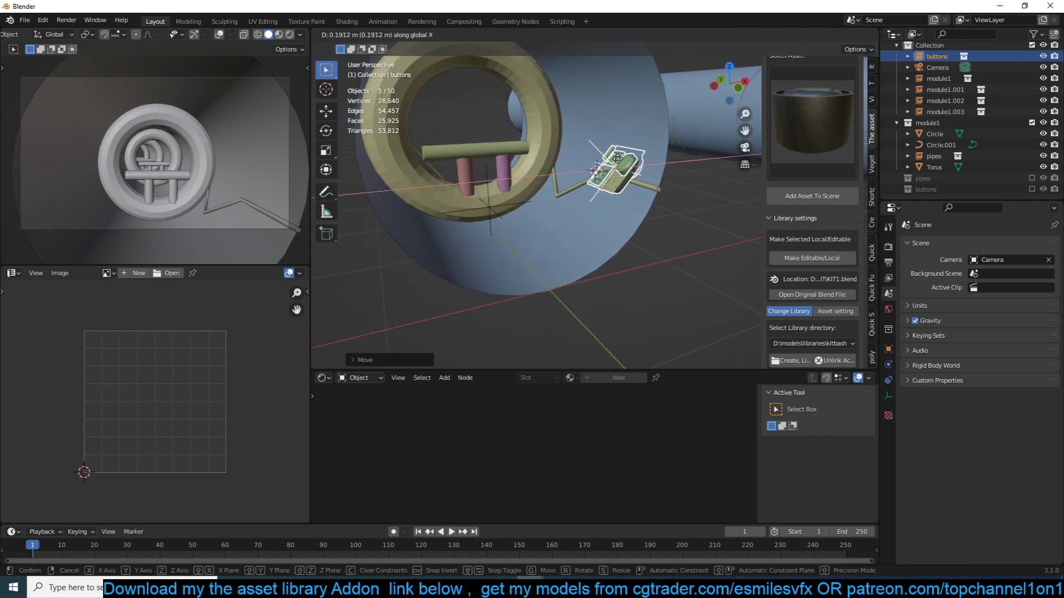
pyautogui.click(616, 163)
pyautogui.scroll(6, 617, 163)
pyautogui.scroll(-3, 620, 172)
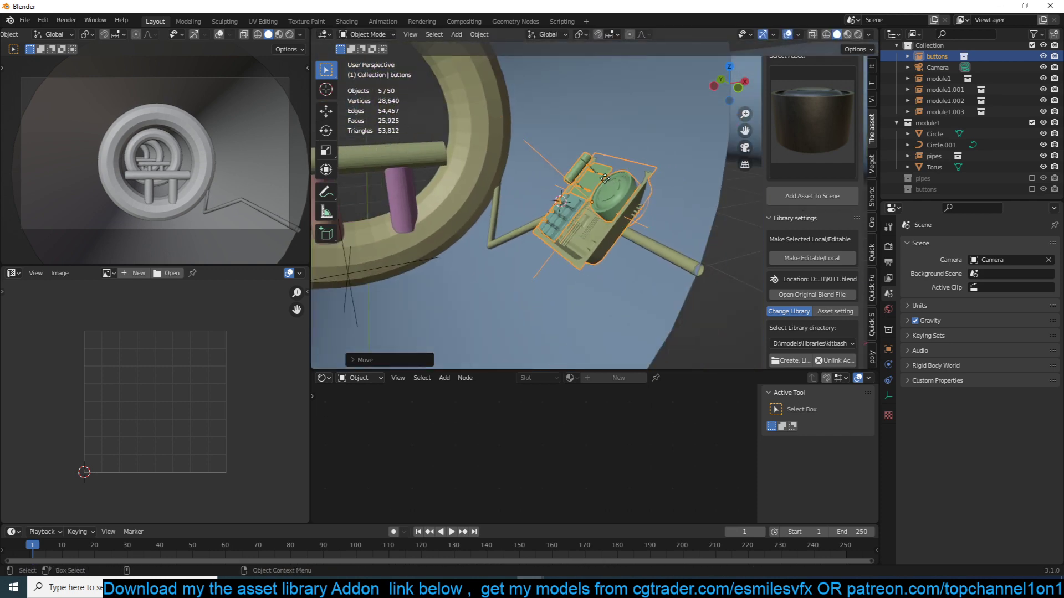
pyautogui.press('g')
pyautogui.click(598, 178)
pyautogui.moveTo(597, 178); pyautogui.dragTo(597, 165, button='middle')
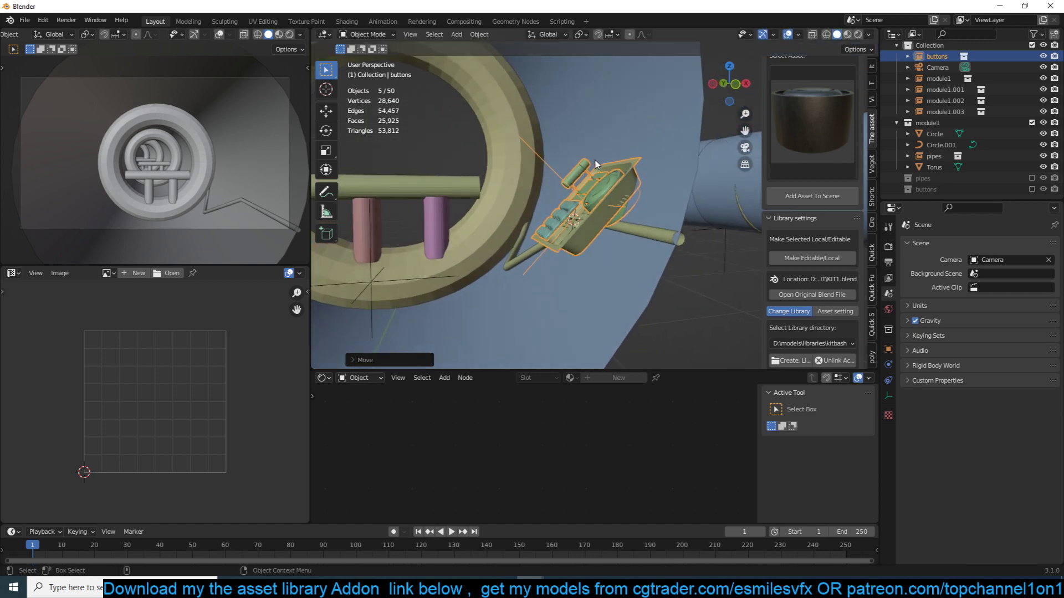
# - Knife-cut a closed rectangular outline around the button panel into the module1 tunnel wall mesh
pyautogui.click(656, 180)
pyautogui.moveTo(656, 180); pyautogui.dragTo(581, 169, button='middle')
pyautogui.press('Tab')
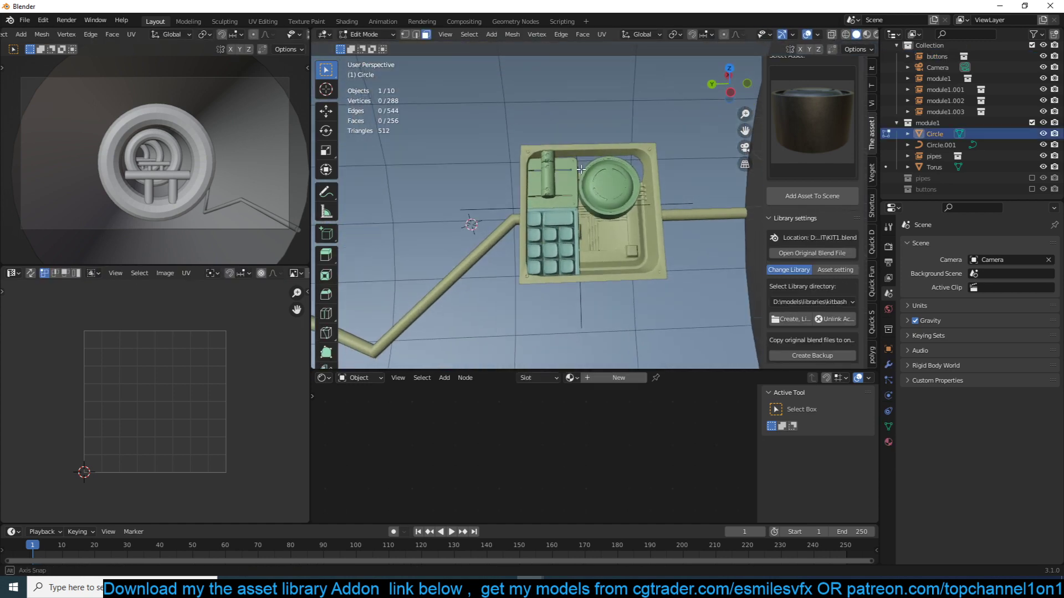
pyautogui.press('k')
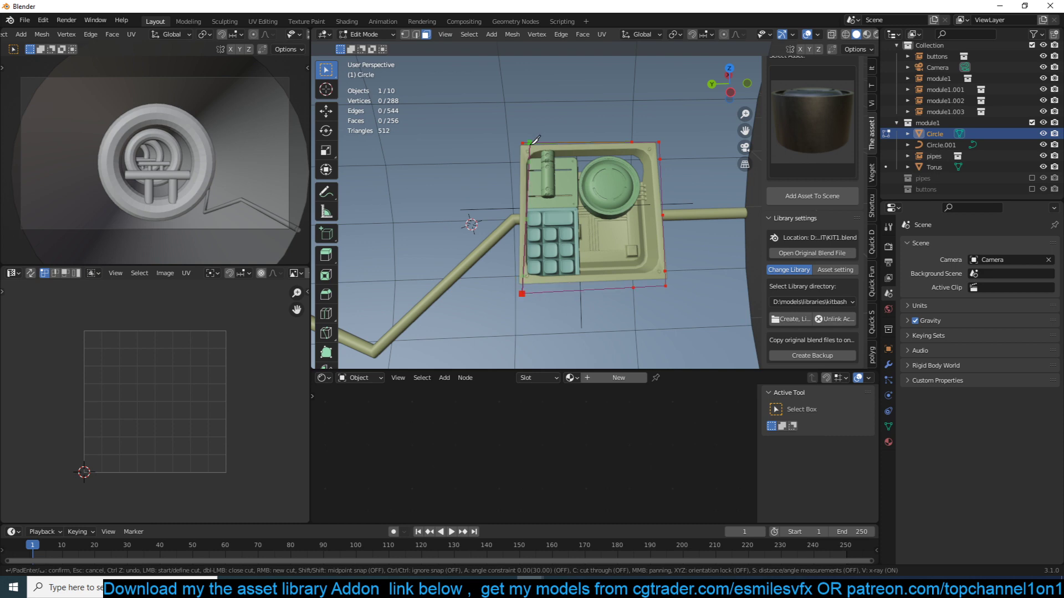
pyautogui.press('Return')
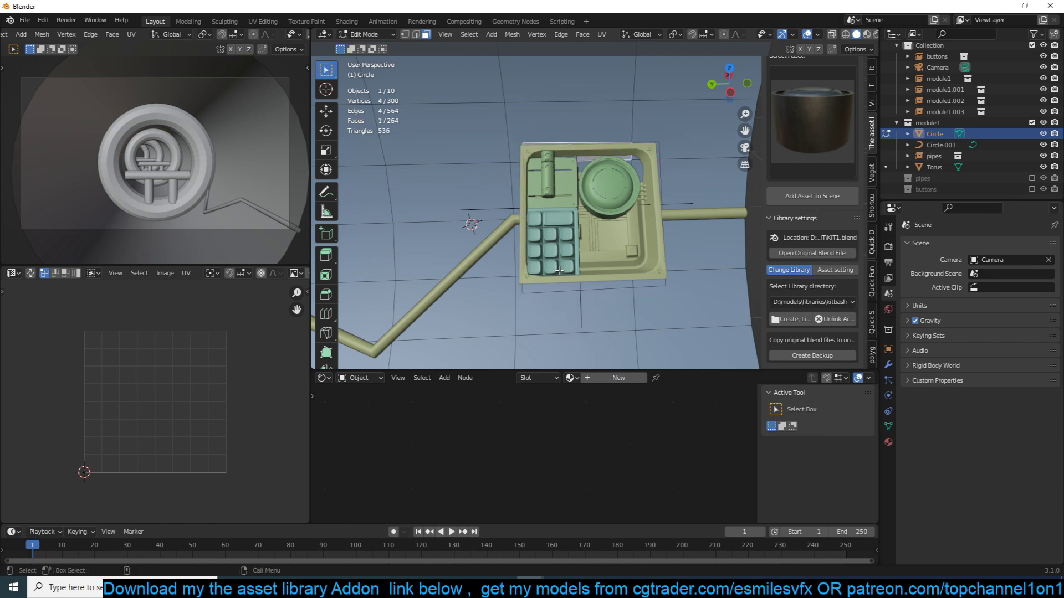
# - Select all wall faces inside the cut outline and extrude them along their normals into the tunnel
pyautogui.keyDown('ctrl'); pyautogui.click(621, 283); pyautogui.keyUp('ctrl')
pyautogui.keyDown('ctrl'); pyautogui.click(665, 159); pyautogui.keyUp('ctrl')
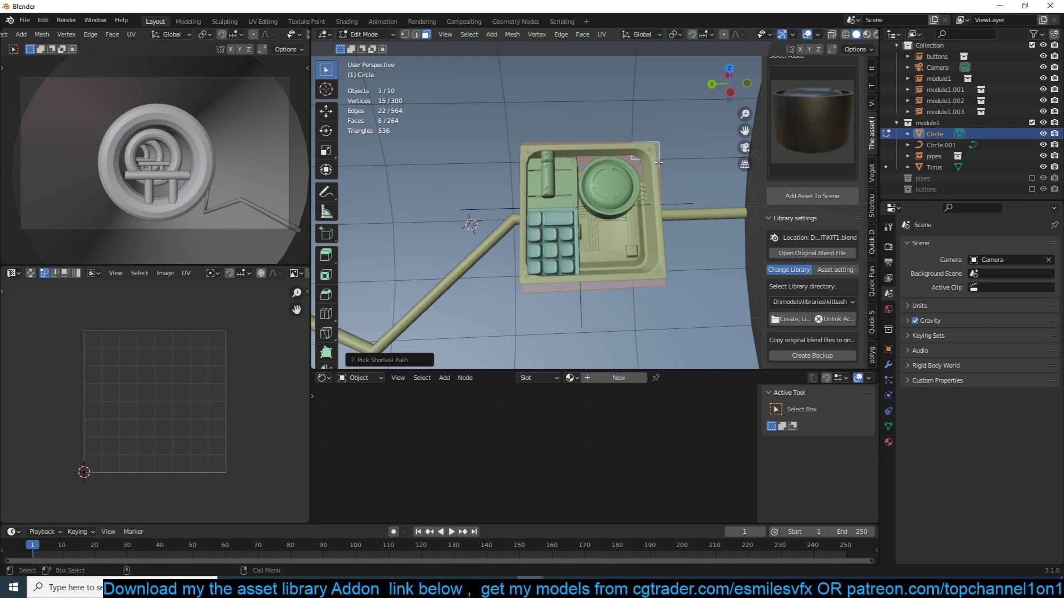
pyautogui.moveTo(665, 160); pyautogui.dragTo(654, 192, button='middle')
pyautogui.hotkey('alt', 'e')
pyautogui.click(655, 205)
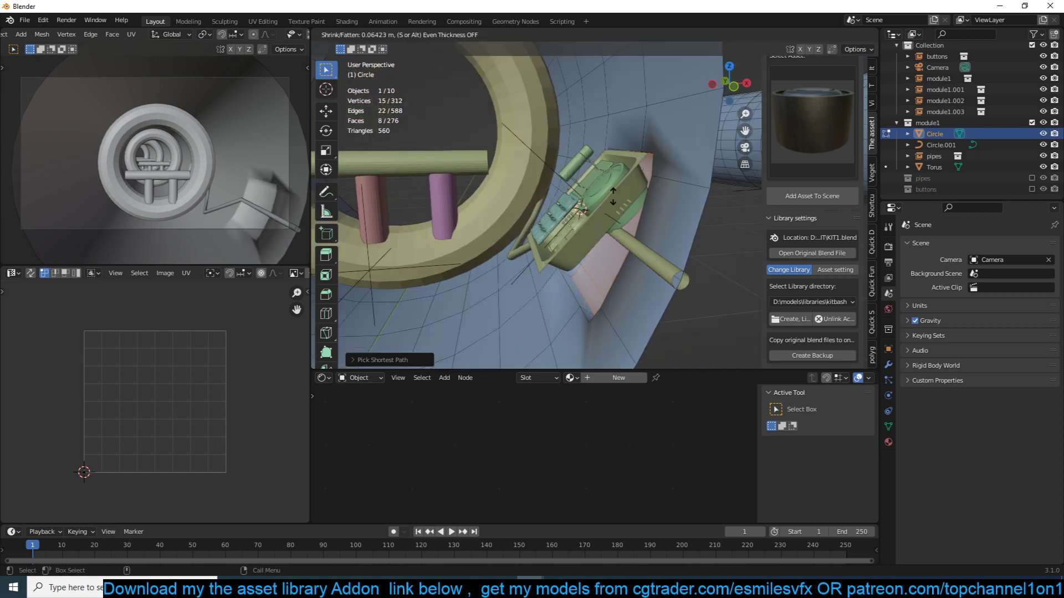
pyautogui.click(737, 230)
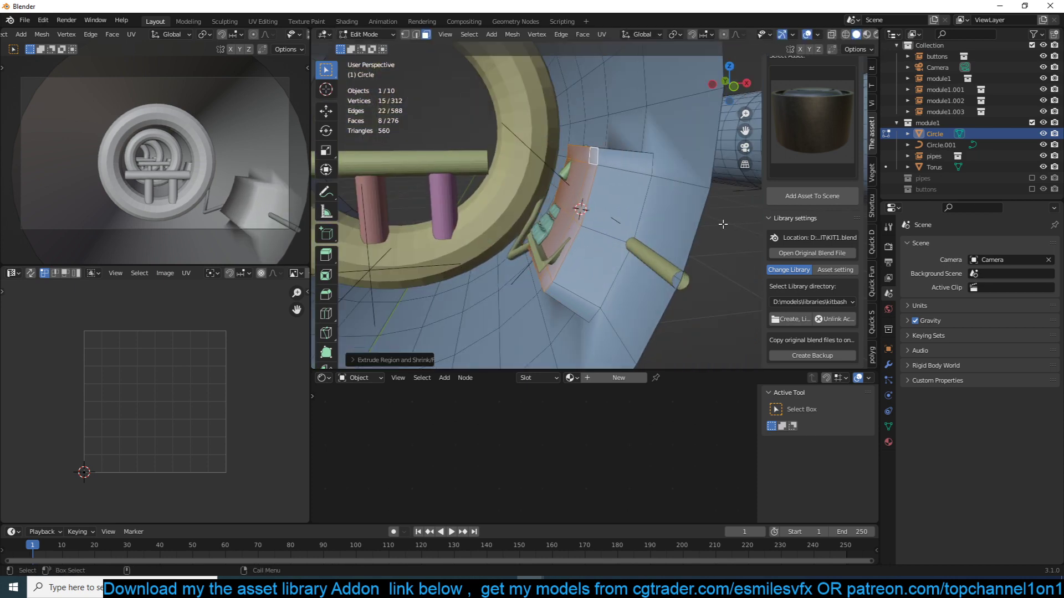
# - Rotate and move the extruded faces in front wireframe view to align with the panel's slope, then return to solid object view
pyautogui.press('KP_1')
pyautogui.hotkey('shift', 'z')
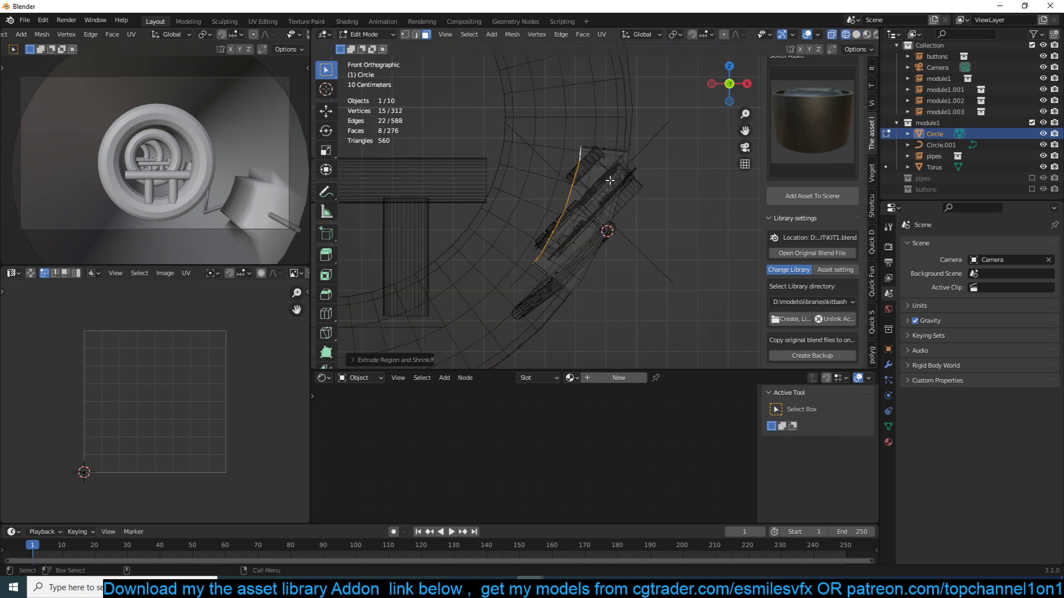
pyautogui.press('r')
pyautogui.click(625, 213)
pyautogui.press('g')
pyautogui.click(633, 212)
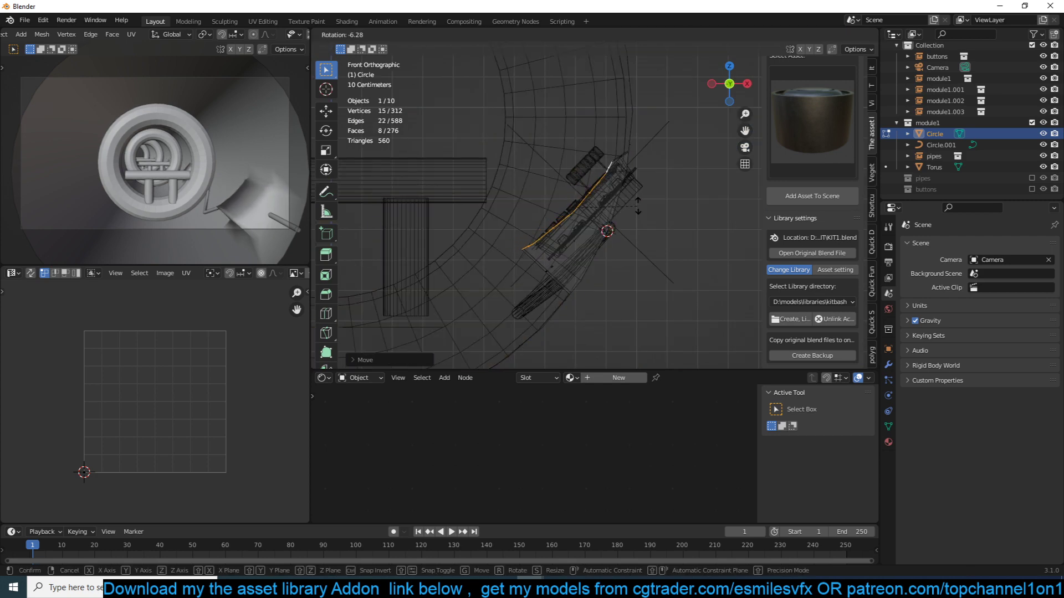
pyautogui.press('Tab')
pyautogui.press('q')
pyautogui.click(546, 210)
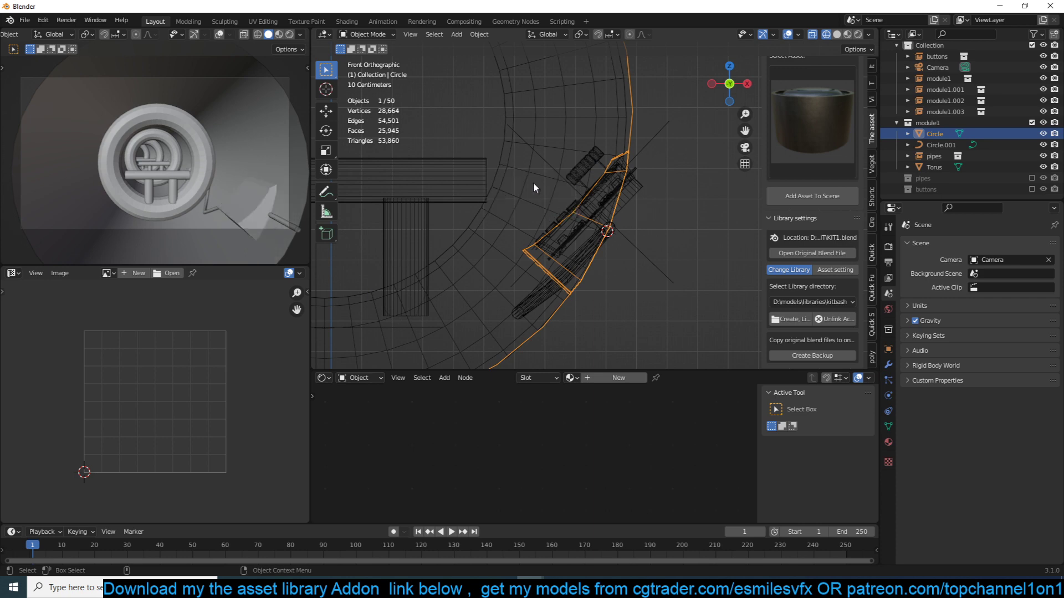
pyautogui.hotkey('shift', 'z')
# - Move and rescale the buttons instance to fit within the extruded block's face, undoing the last unwanted adjustment
pyautogui.moveTo(607, 198); pyautogui.dragTo(762, 183, button='middle')
pyautogui.click(603, 195)
pyautogui.press('g')
pyautogui.click(584, 207)
pyautogui.press('s')
pyautogui.click(655, 181)
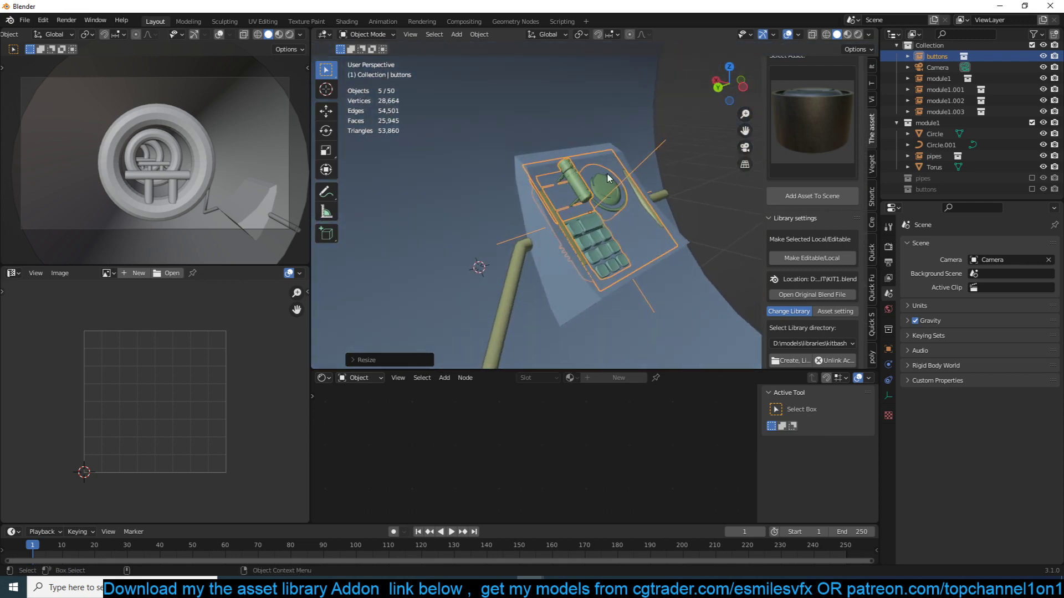
pyautogui.press('g')
pyautogui.click(621, 165)
pyautogui.click(630, 156)
pyautogui.hotkey('ctrl', 'z')
# - Inset the sloped face of the wall block and extrude it along its normals to form a recess for the button panel
pyautogui.click(631, 228)
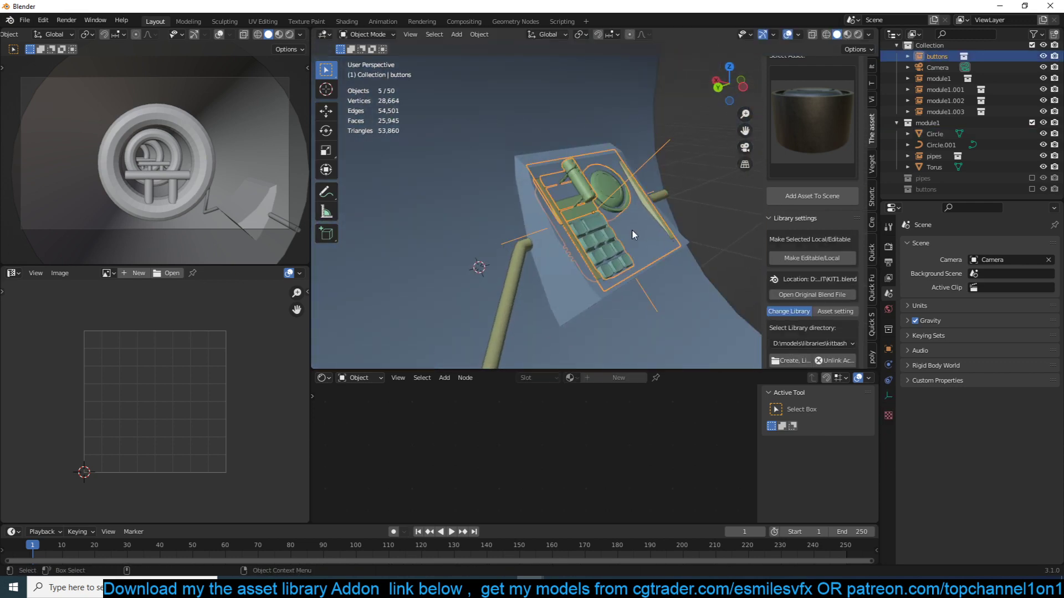
pyautogui.press('Tab')
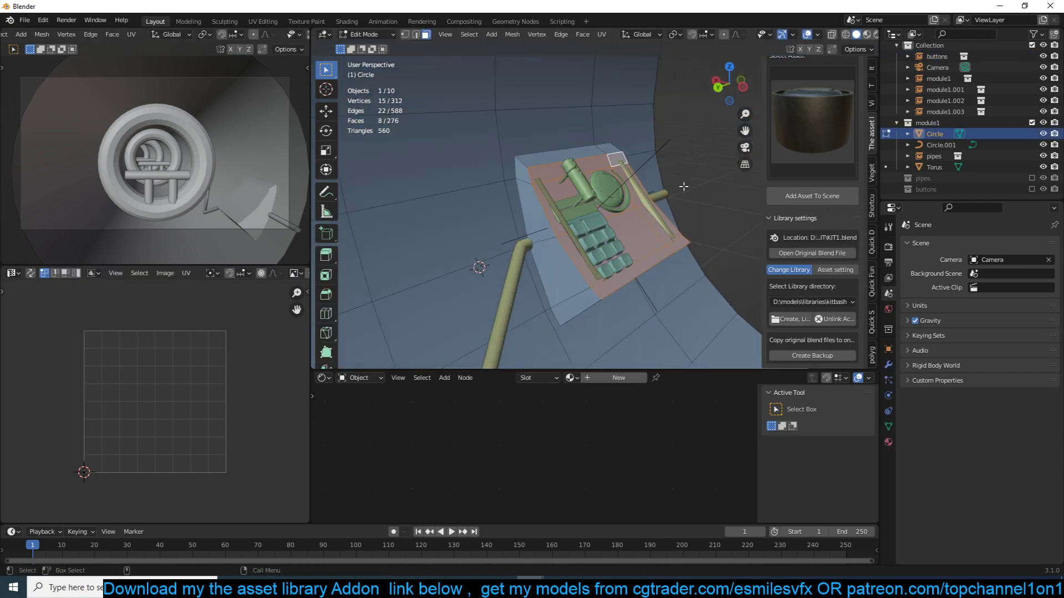
pyautogui.press('i')
pyautogui.click(676, 192)
pyautogui.hotkey('alt', 'e')
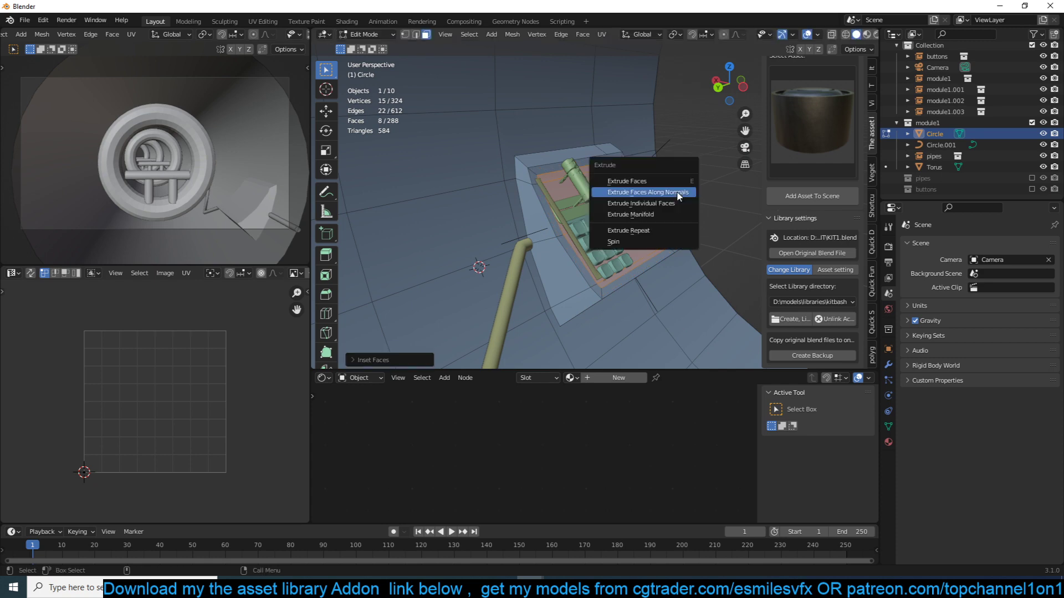
pyautogui.click(677, 194)
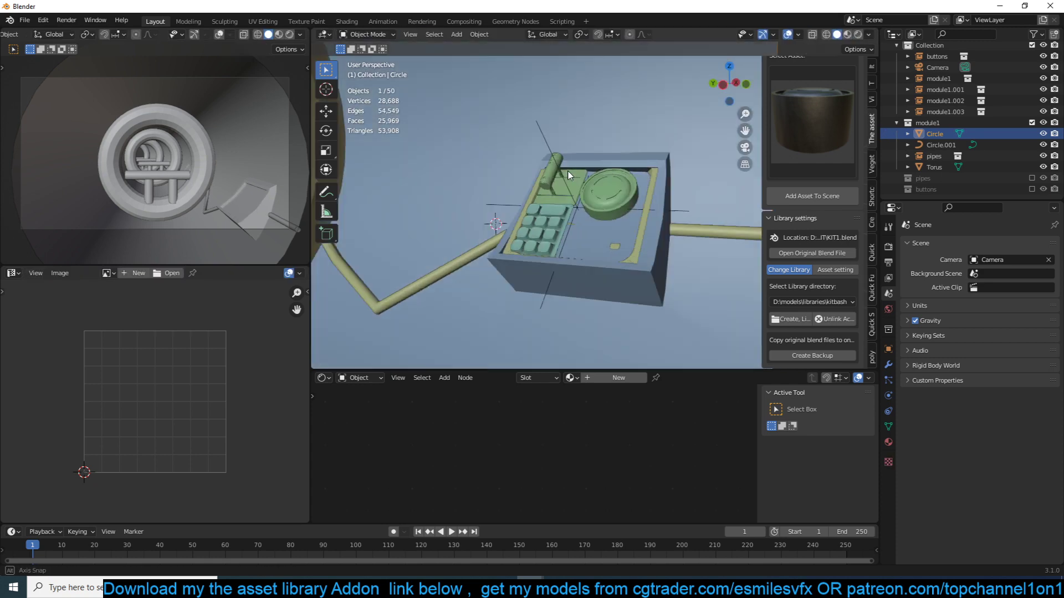
pyautogui.click(566, 189)
# - Rescale the buttons instance and move it along its local Z axis to seat it in the recess
pyautogui.moveTo(569, 176); pyautogui.dragTo(589, 189, button='middle')
pyautogui.press('s')
pyautogui.click(603, 192)
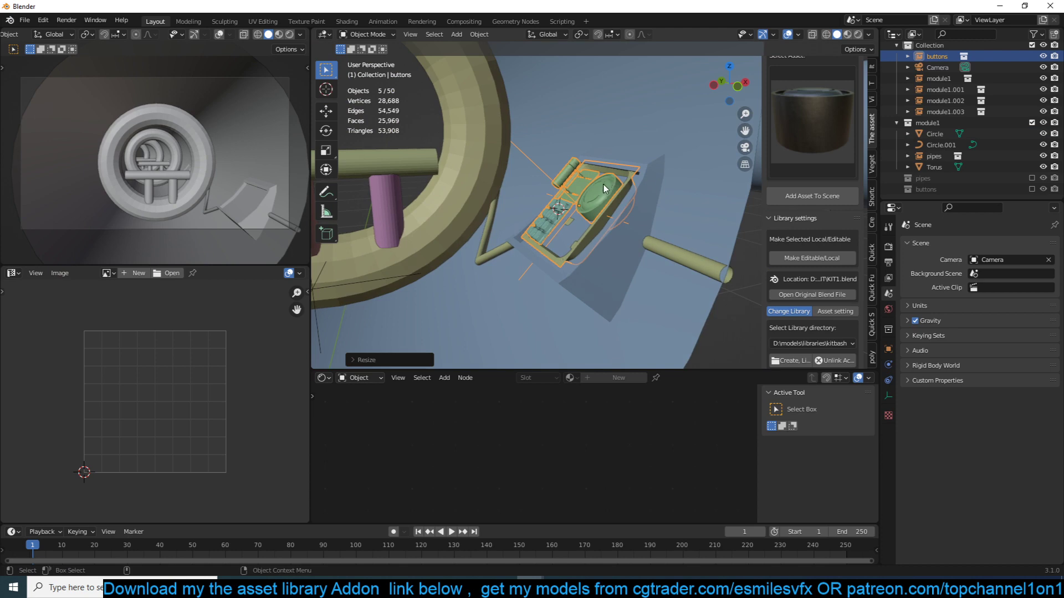
pyautogui.press('h')
pyautogui.hotkey('alt', 'h')
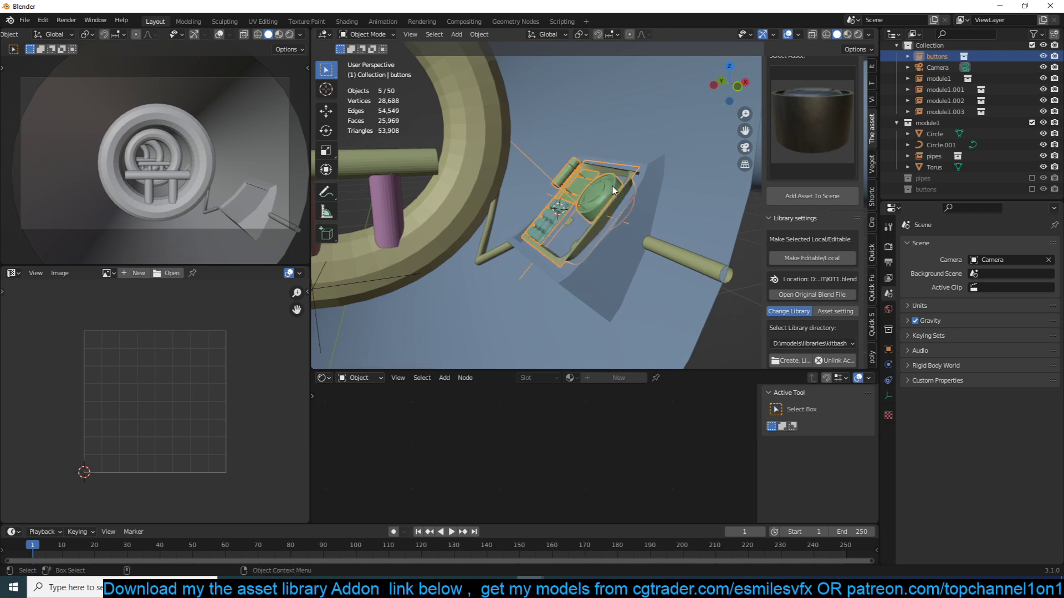
pyautogui.press('g')
pyautogui.press('z')
pyautogui.press('z')
pyautogui.click(610, 192)
# - Shrink/Fatten the recess floor faces by about 0.05 m so the floor sits below the button panel
pyautogui.click(645, 190)
pyautogui.moveTo(646, 190); pyautogui.dragTo(682, 190, button='middle')
pyautogui.press('Tab')
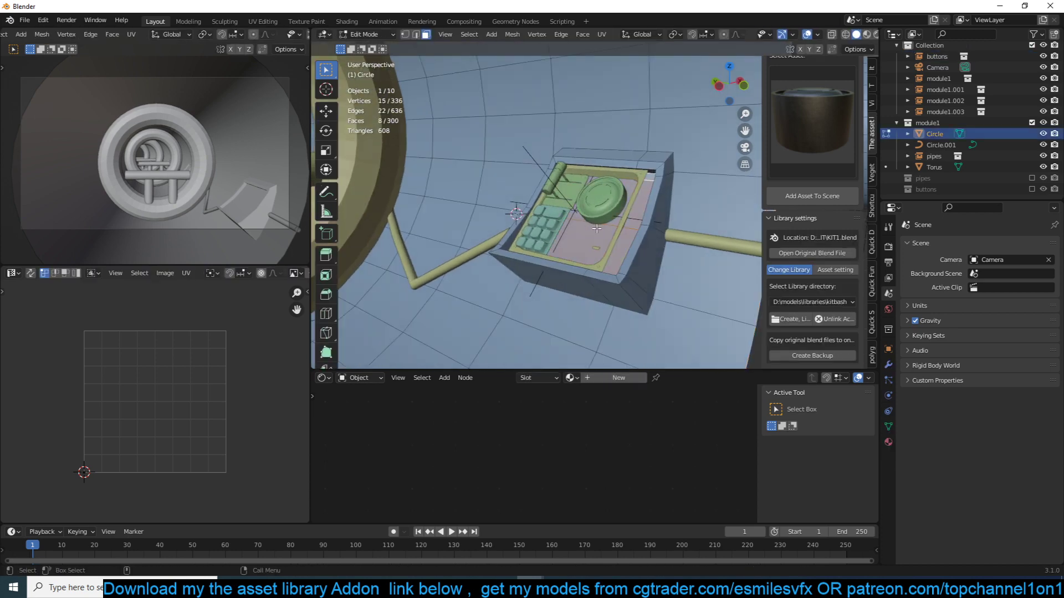
pyautogui.hotkey('alt', 's')
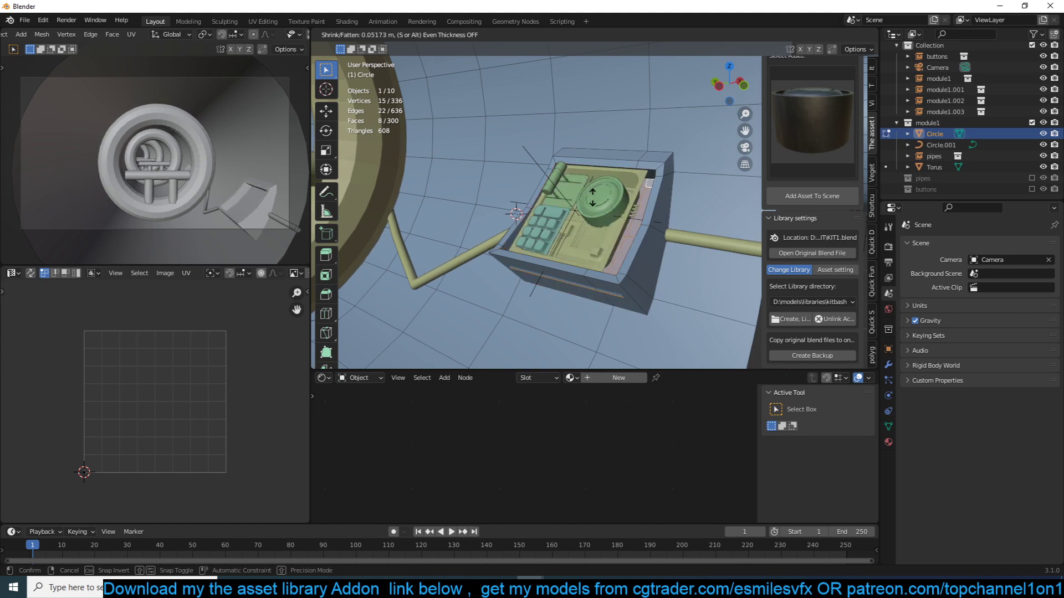
pyautogui.click(579, 202)
pyautogui.moveTo(579, 202); pyautogui.dragTo(624, 204, button='middle')
# - Move the buttons instance along the X axis to centre it in the recess, then deselect everything
pyautogui.press('Tab')
pyautogui.scroll(-5, 624, 204)
pyautogui.click(578, 204)
pyautogui.press('g')
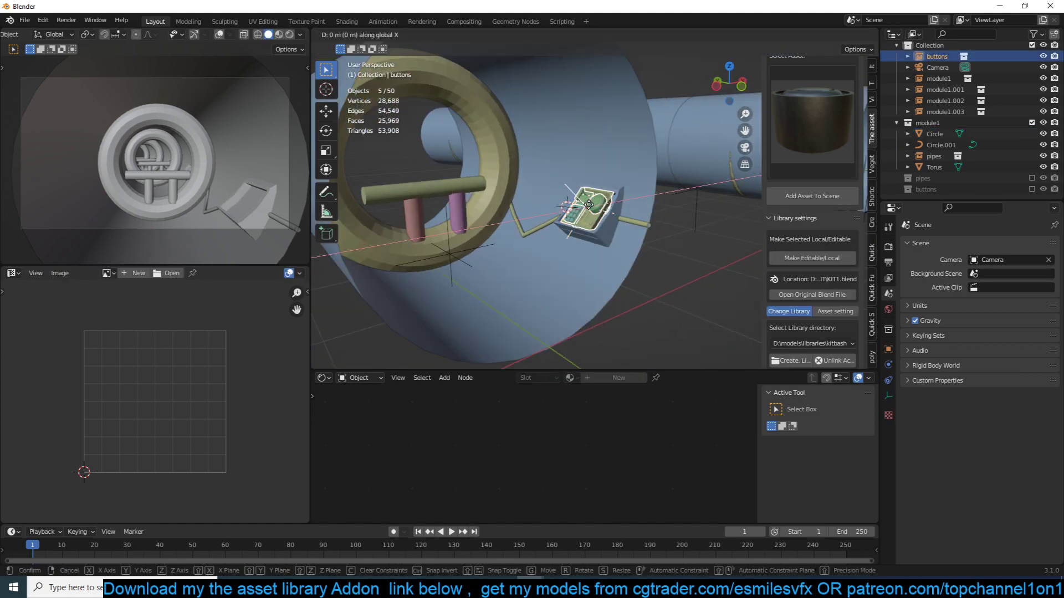
pyautogui.press('x')
pyautogui.click(589, 209)
pyautogui.hotkey('alt', 'a')
# - Switch the camera view's solid shading to show individual object colours
pyautogui.scroll(-5, 591, 208)
pyautogui.keyDown('shift'); pyautogui.moveTo(721, 176); pyautogui.dragTo(642, 173, button='middle'); pyautogui.keyUp('shift')
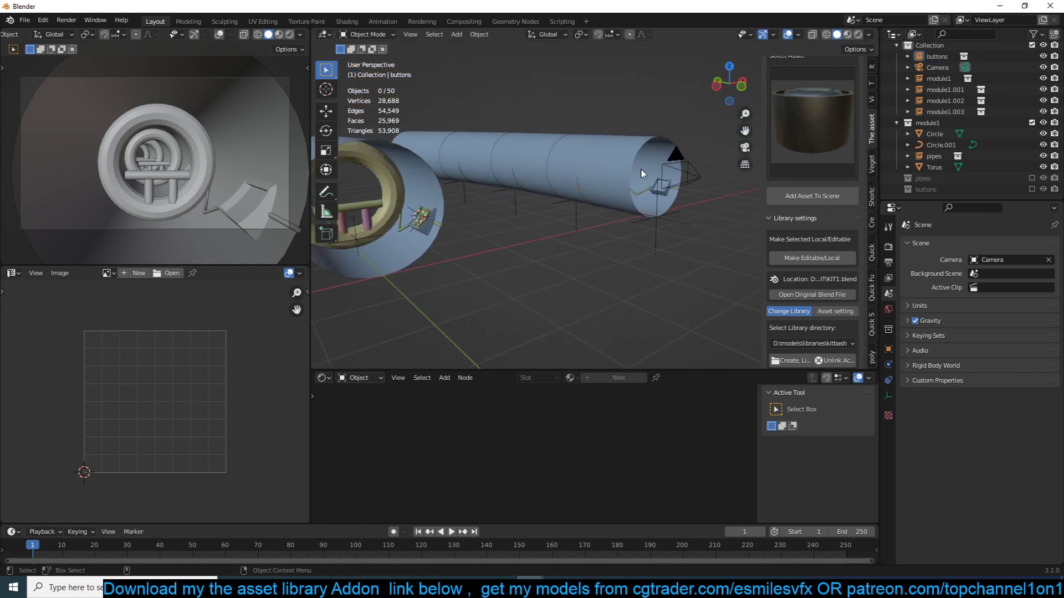
pyautogui.scroll(3, 604, 183)
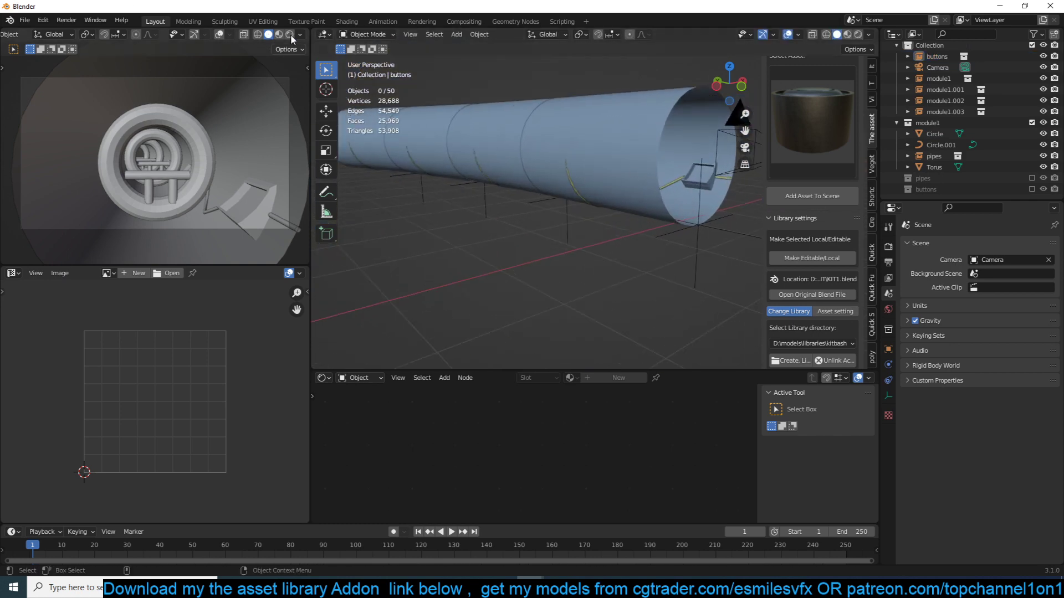
pyautogui.hotkey('shift', 'q')
pyautogui.click(114, 109)
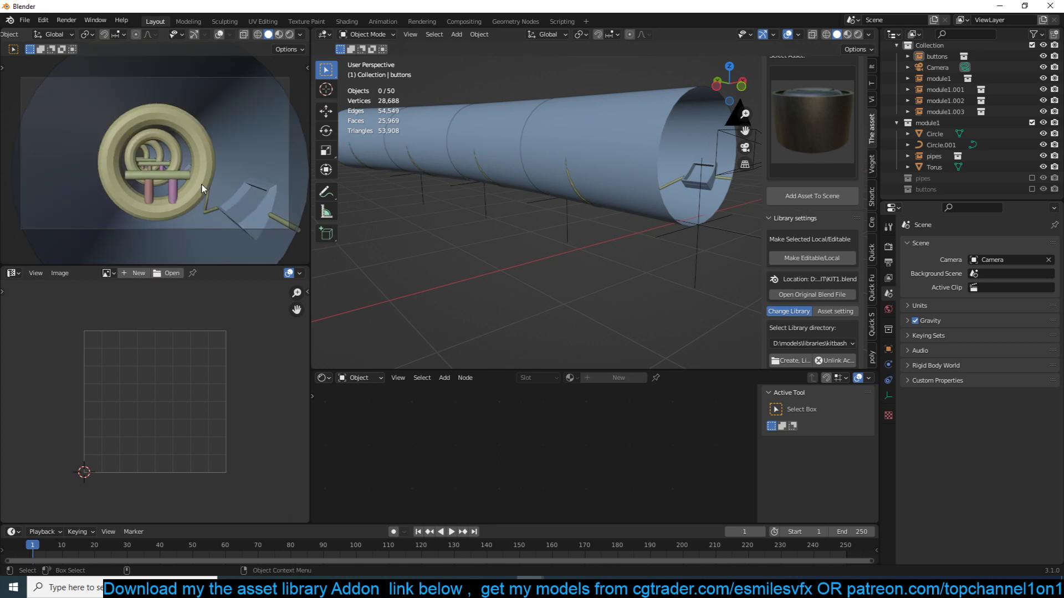
# - Select the buttons instance on the original tunnel module and move it into the module1 collection
pyautogui.click(185, 171)
pyautogui.scroll(1, 636, 197)
pyautogui.scroll(-5, 635, 196)
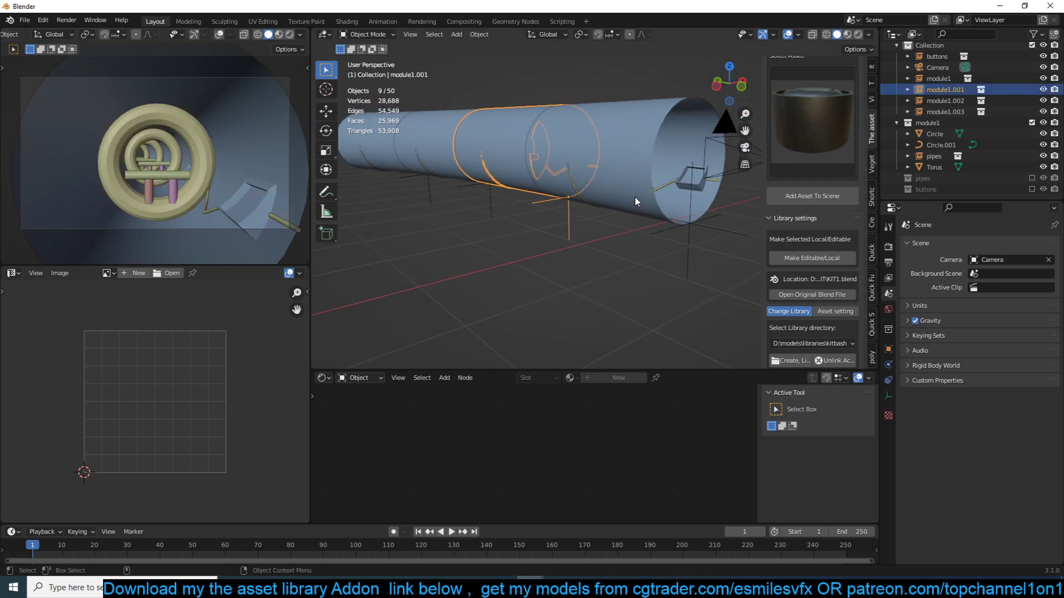
pyautogui.scroll(3, 561, 210)
pyautogui.click(350, 241)
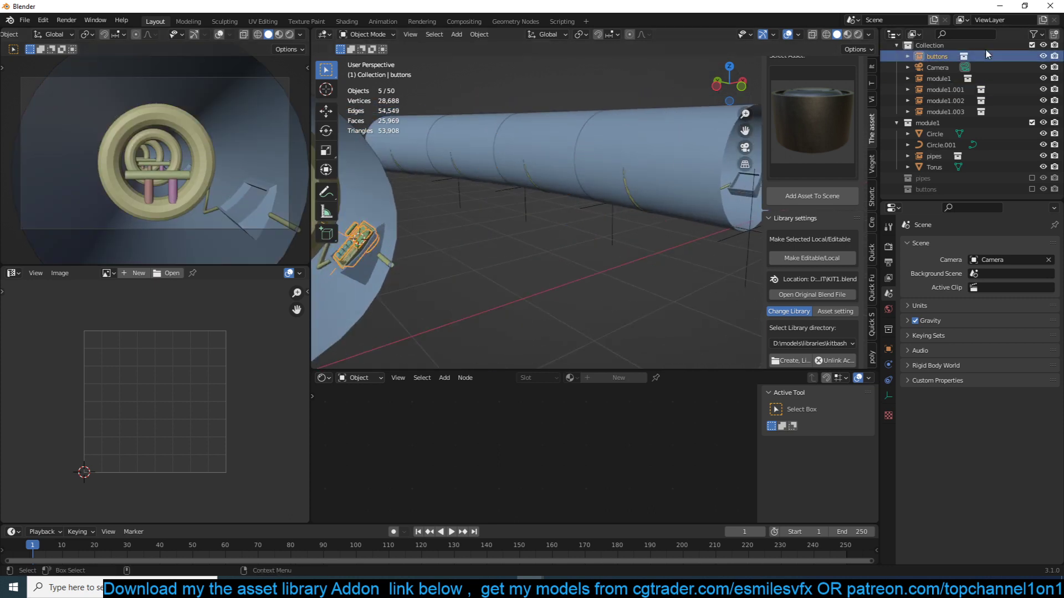
pyautogui.moveTo(945, 57); pyautogui.dragTo(931, 129)
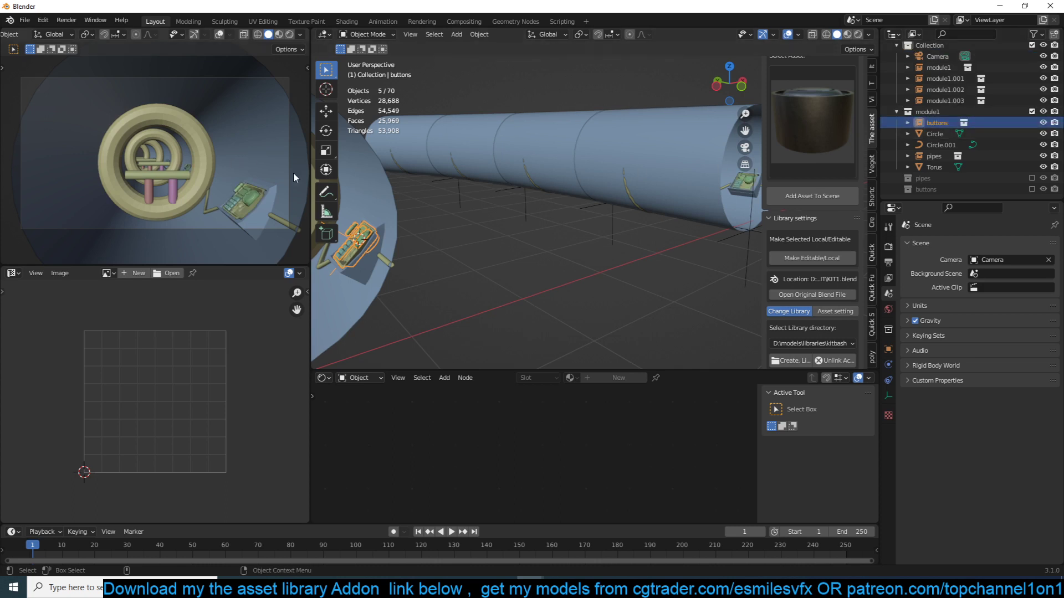
# - Examine how the button panel repeats through the linked module1 instances along the tunnel
pyautogui.keyDown('shift'); pyautogui.moveTo(615, 178); pyautogui.dragTo(499, 148, button='middle'); pyautogui.keyUp('shift')
pyautogui.scroll(4, 499, 148)
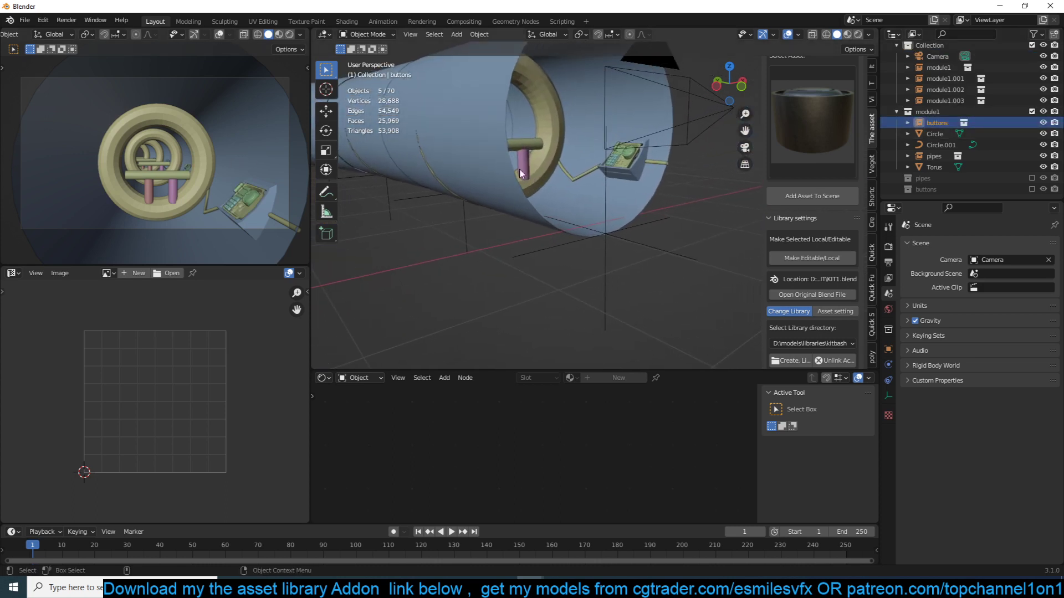
pyautogui.click(575, 197)
pyautogui.scroll(-4, 573, 196)
pyautogui.scroll(6, 574, 197)
pyautogui.moveTo(574, 197); pyautogui.dragTo(609, 111, button='middle')
pyautogui.scroll(-6, 547, 168)
pyautogui.scroll(-3, 520, 185)
pyautogui.scroll(5, 557, 189)
pyautogui.click(609, 109)
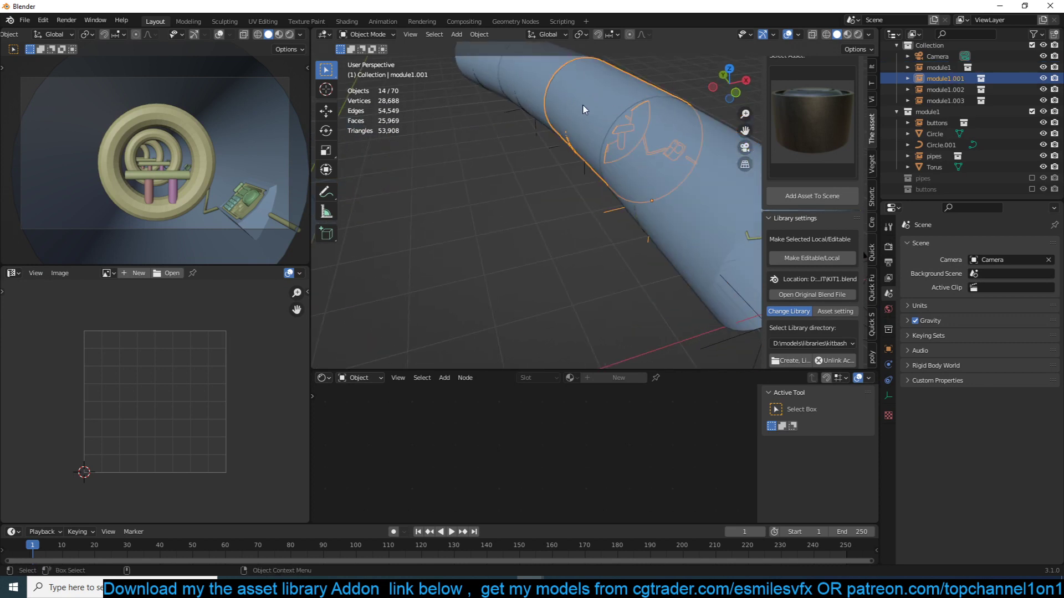
pyautogui.scroll(-3, 585, 109)
pyautogui.click(650, 188)
pyautogui.click(575, 125)
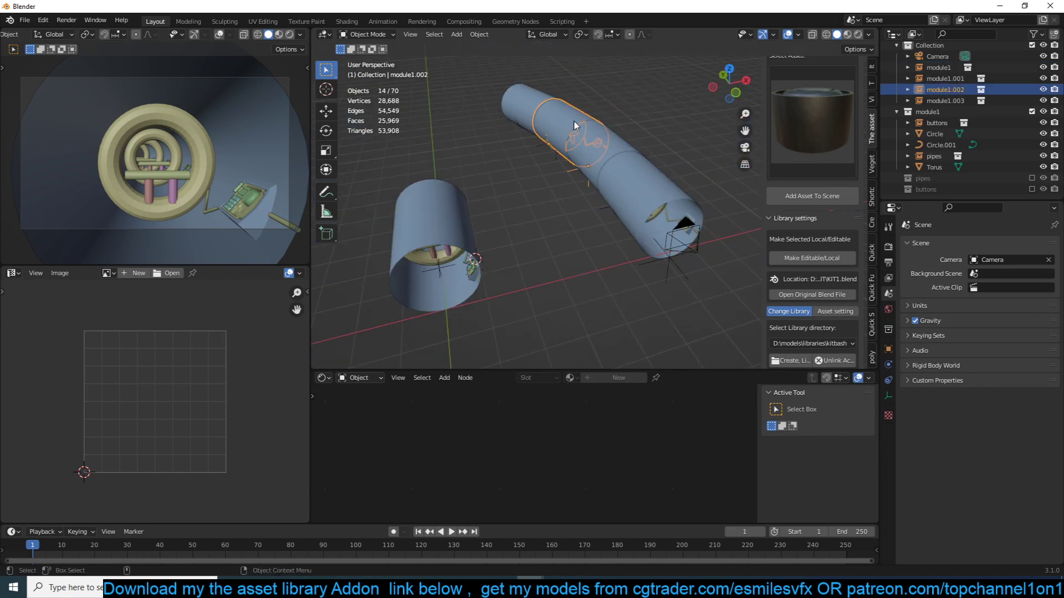
pyautogui.moveTo(606, 195); pyautogui.dragTo(568, 161, button='middle')
pyautogui.scroll(4, 584, 159)
pyautogui.scroll(3, 557, 174)
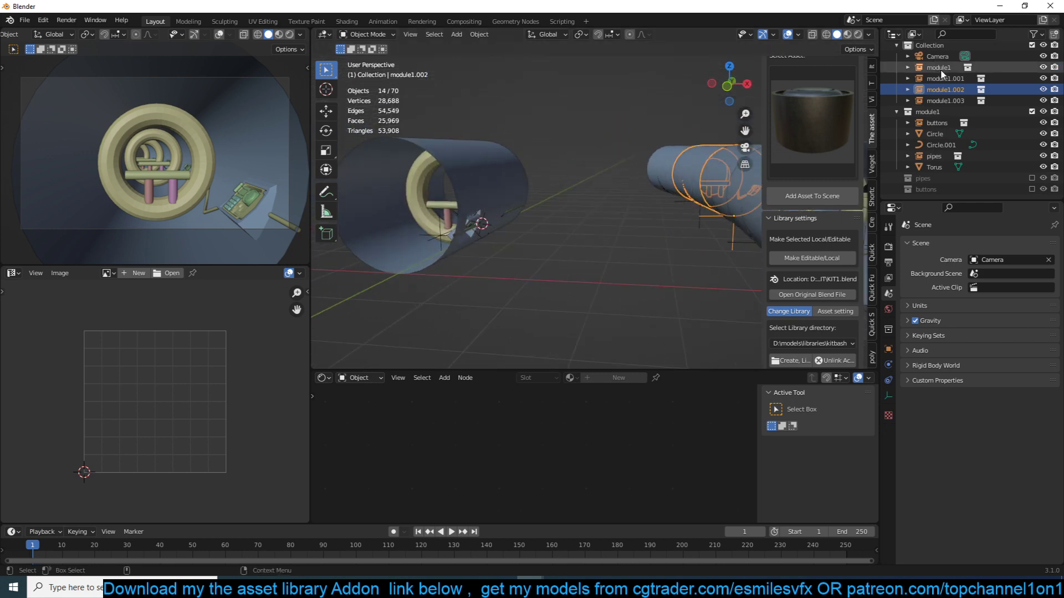
# - Duplicate the module1 collection and rename the copy modulel 2
pyautogui.click(928, 113)
pyautogui.rightClick(930, 114)
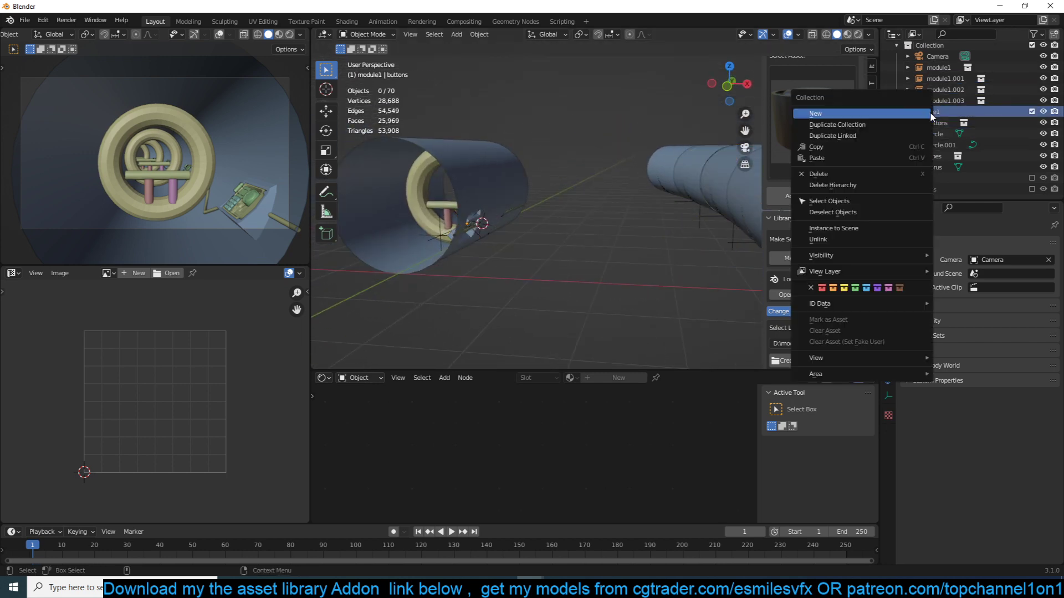
pyautogui.click(861, 126)
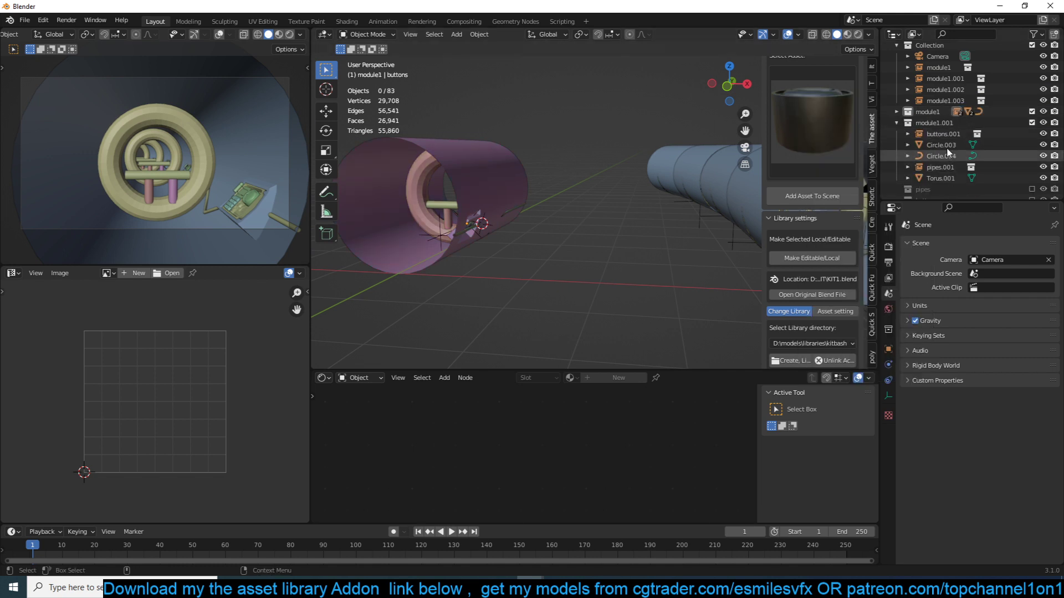
pyautogui.doubleClick(942, 122)
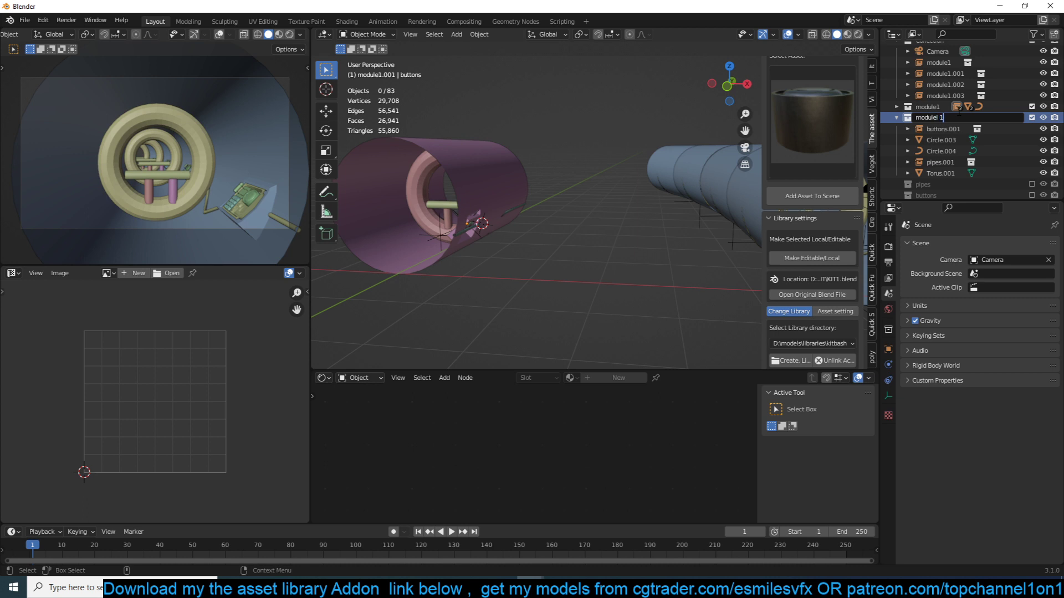
pyautogui.press('Return')
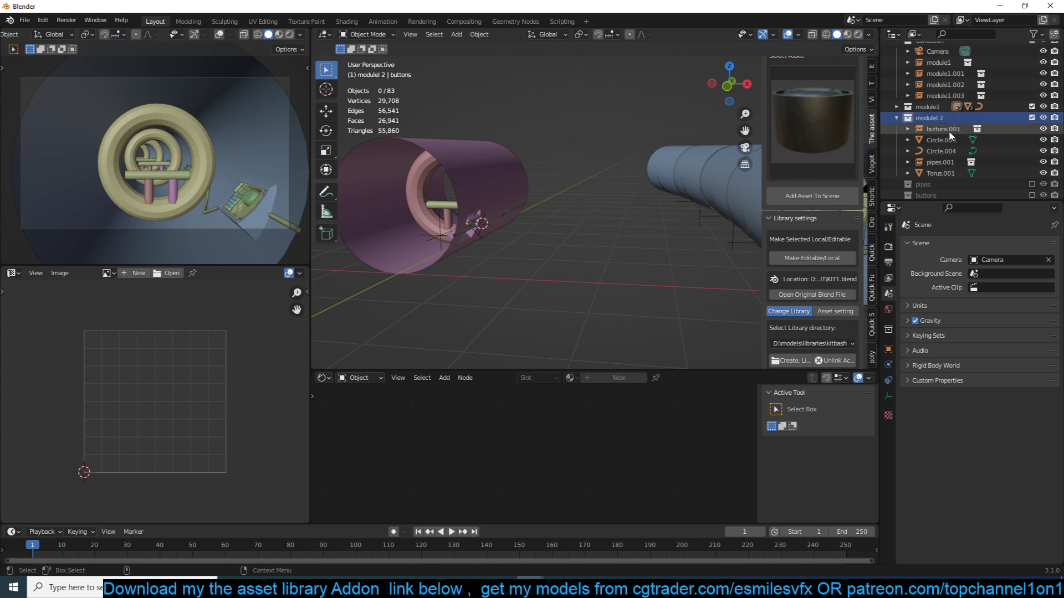
# - Exclude the original module1 collection from view and delete the torus and pipes instance from modulel 2
pyautogui.click(505, 177)
pyautogui.moveTo(504, 177); pyautogui.dragTo(553, 232, button='middle')
pyautogui.click(459, 211)
pyautogui.keyDown('shift'); pyautogui.click(446, 241); pyautogui.keyUp('shift')
pyautogui.press('x')
pyautogui.click(447, 242)
# - Delete the buttons instance and the bent pipe curve from modulel 2, keeping only the tunnel wall mesh
pyautogui.click(550, 237)
pyautogui.press('x')
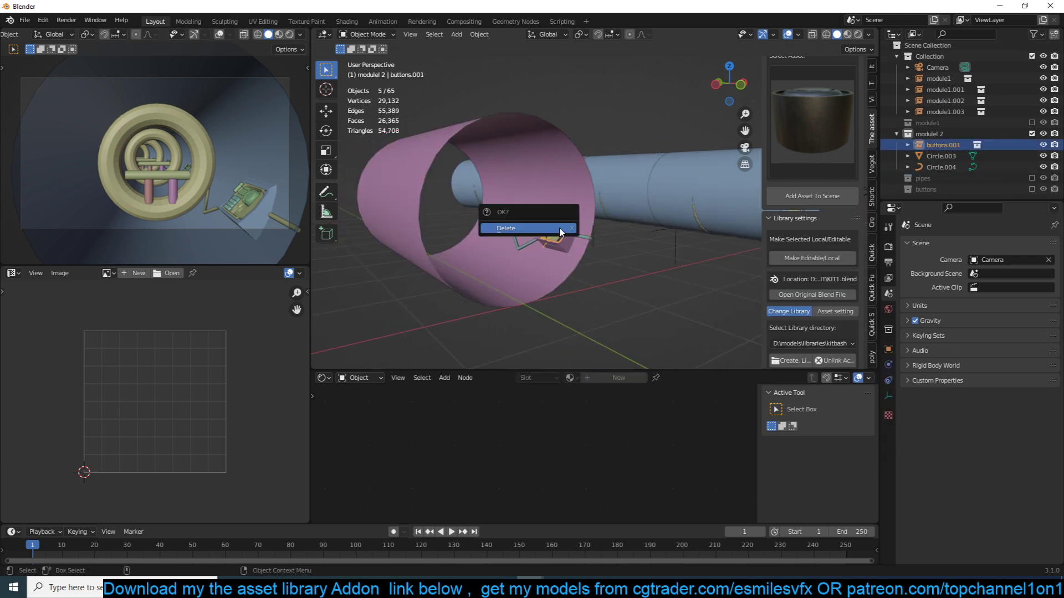
pyautogui.click(560, 232)
pyautogui.click(538, 242)
pyautogui.click(528, 243)
pyautogui.press('x')
pyautogui.click(529, 244)
# - Extrude a strip of seven ceiling faces on the modulel 2 tunnel wall down along Z toward the floor
pyautogui.click(548, 173)
pyautogui.press('Tab')
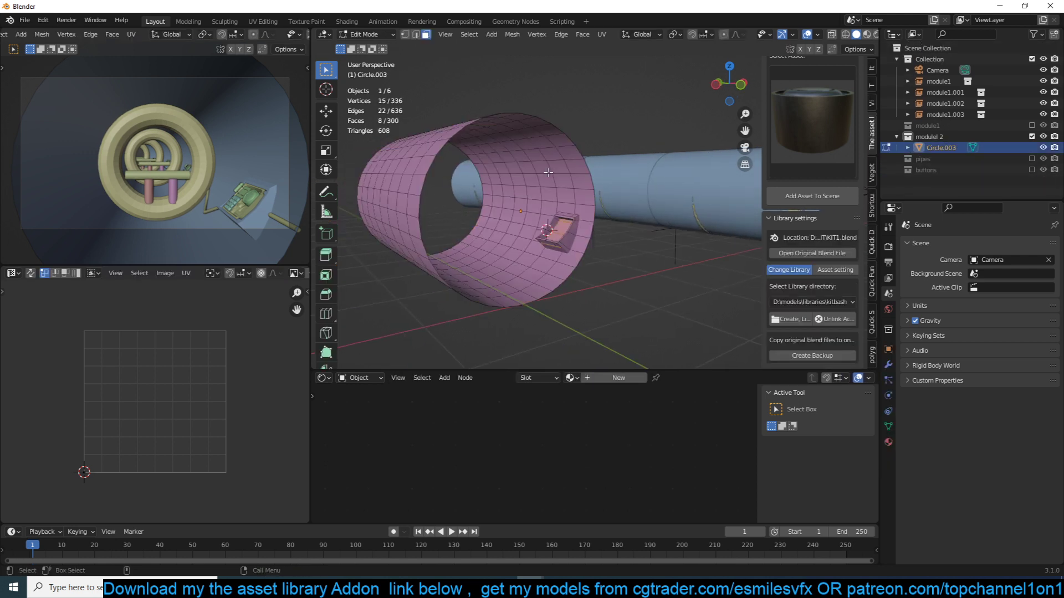
pyautogui.keyDown('alt'); pyautogui.click(528, 174); pyautogui.keyUp('alt')
pyautogui.moveTo(529, 175); pyautogui.dragTo(437, 125, button='middle')
pyautogui.click(426, 126)
pyautogui.keyDown('ctrl'); pyautogui.click(469, 133); pyautogui.keyUp('ctrl')
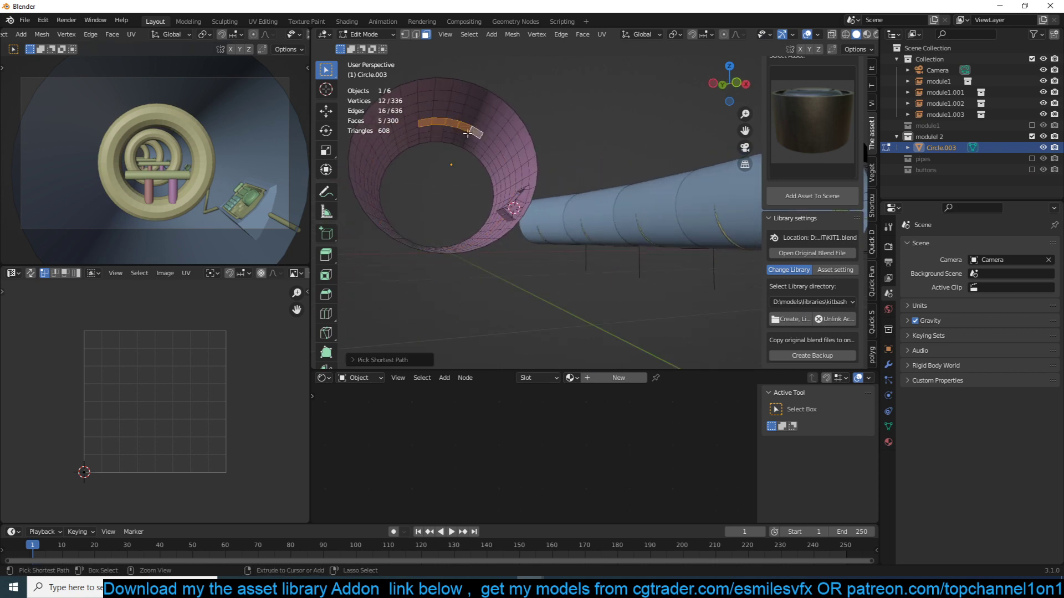
pyautogui.press('e')
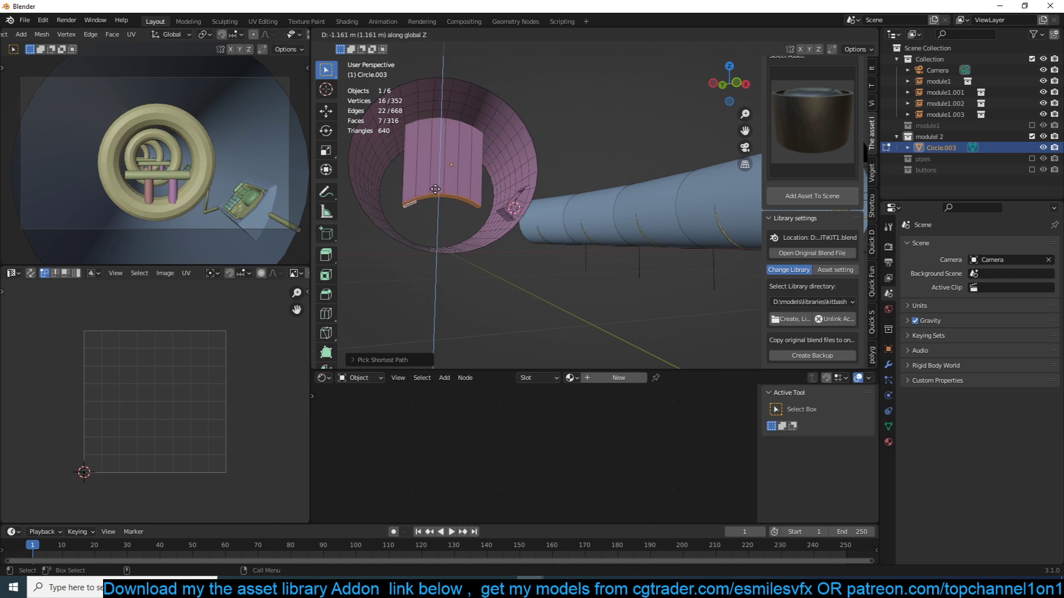
pyautogui.click(438, 213)
# - Scale the extruded end faces negatively along Z so their curve follows the tunnel floor
pyautogui.press('s')
pyautogui.press('z')
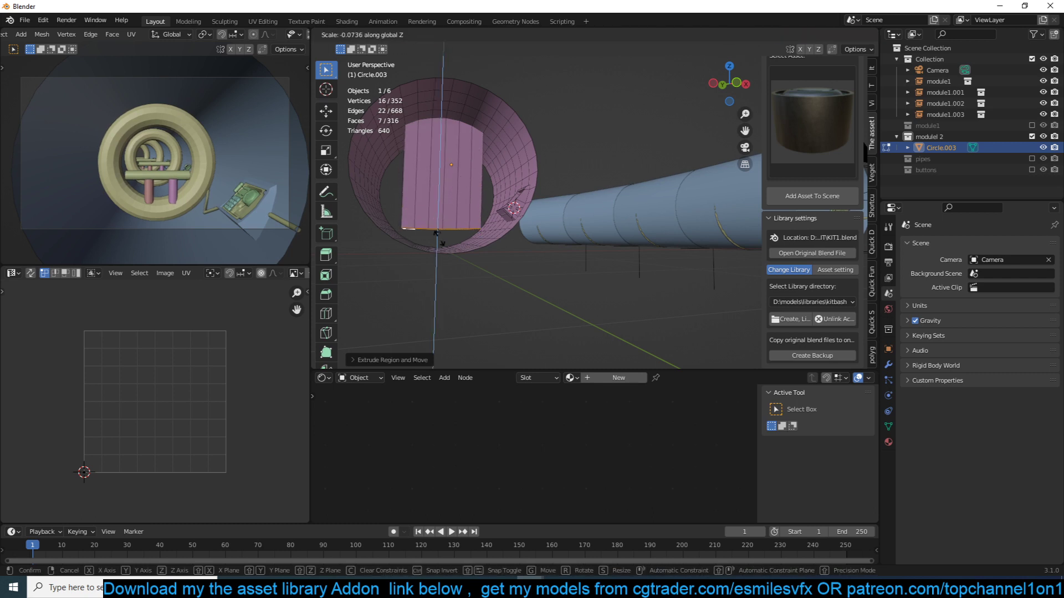
pyautogui.click(435, 349)
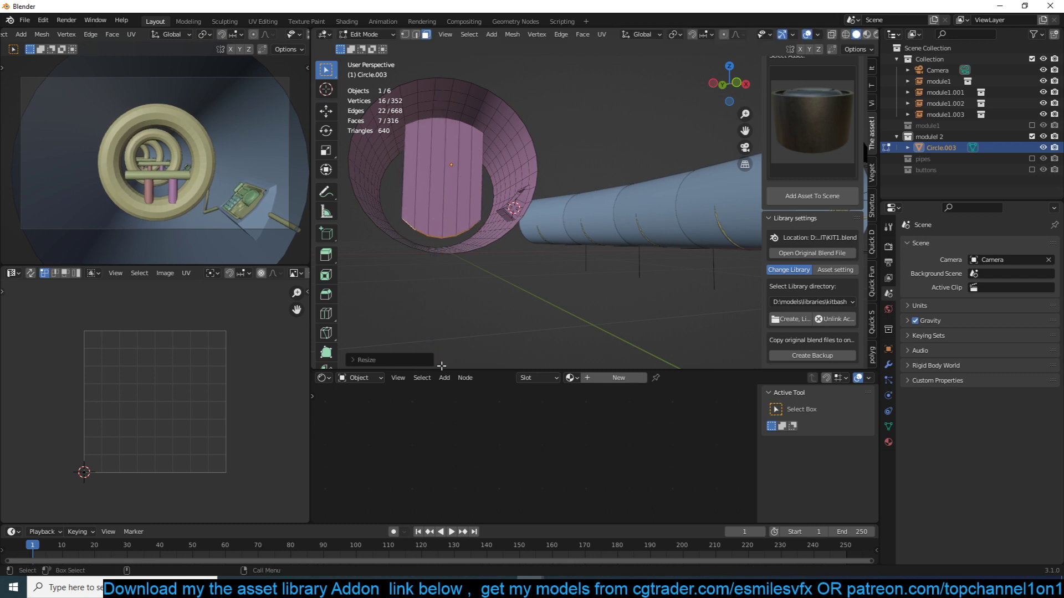
# - Add a centred horizontal edge loop around the extruded column and bevel it into a narrow band
pyautogui.hotkey('ctrl', 'r')
pyautogui.click(472, 166)
pyautogui.rightClick(471, 166)
pyautogui.moveTo(472, 167); pyautogui.dragTo(488, 187, button='middle')
pyautogui.hotkey('ctrl', 'b')
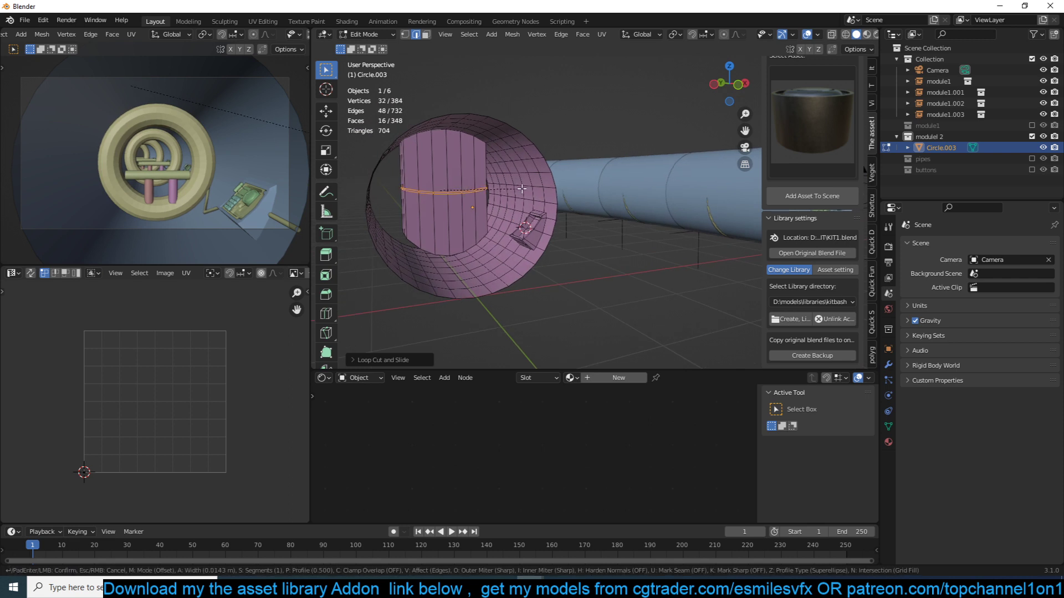
pyautogui.click(524, 193)
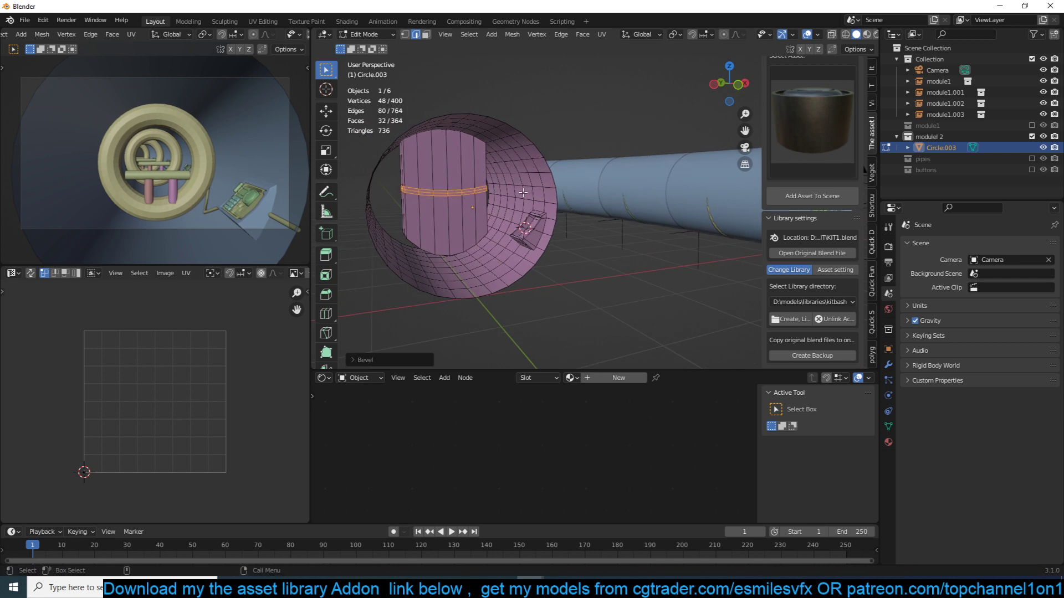
# - Reduce the selection to the band's middle loop and sink it about 0.07 m with Shrink/Fatten to form a groove
pyautogui.hotkey('alt', 's')
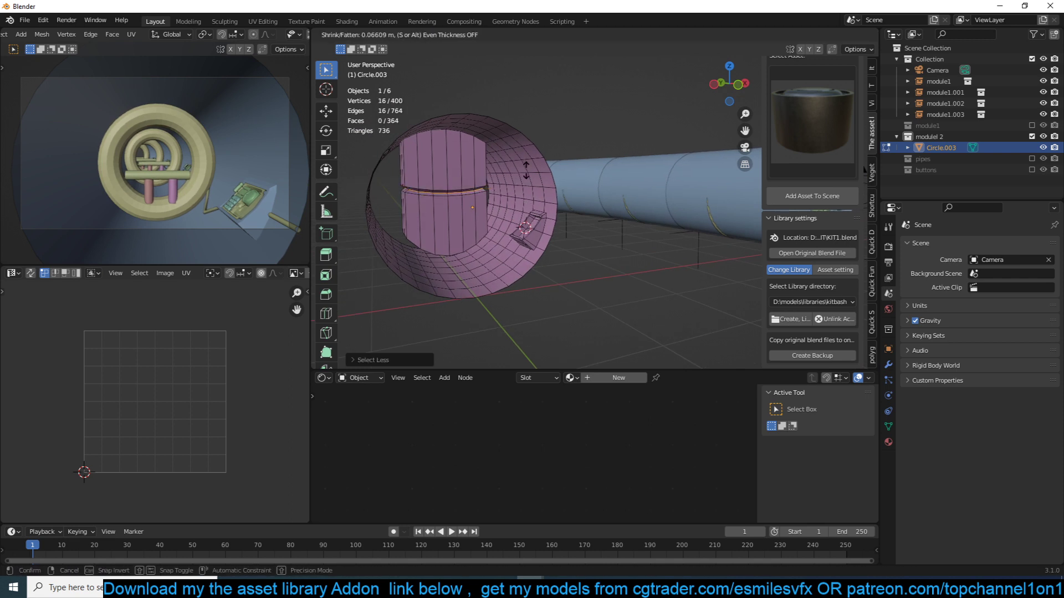
pyautogui.click(527, 171)
pyautogui.press('Tab')
pyautogui.moveTo(527, 171)
pyautogui.mouseDown(button='middle')
pyautogui.moveTo(448, 152)
pyautogui.moveTo(486, 161)
pyautogui.moveTo(482, 185)
pyautogui.moveTo(509, 176)
pyautogui.mouseUp(button='middle')
pyautogui.scroll(-5, 535, 168)
pyautogui.scroll(5, 537, 168)
pyautogui.moveTo(565, 155); pyautogui.dragTo(605, 145, button='middle')
pyautogui.hotkey('shift', 'a')
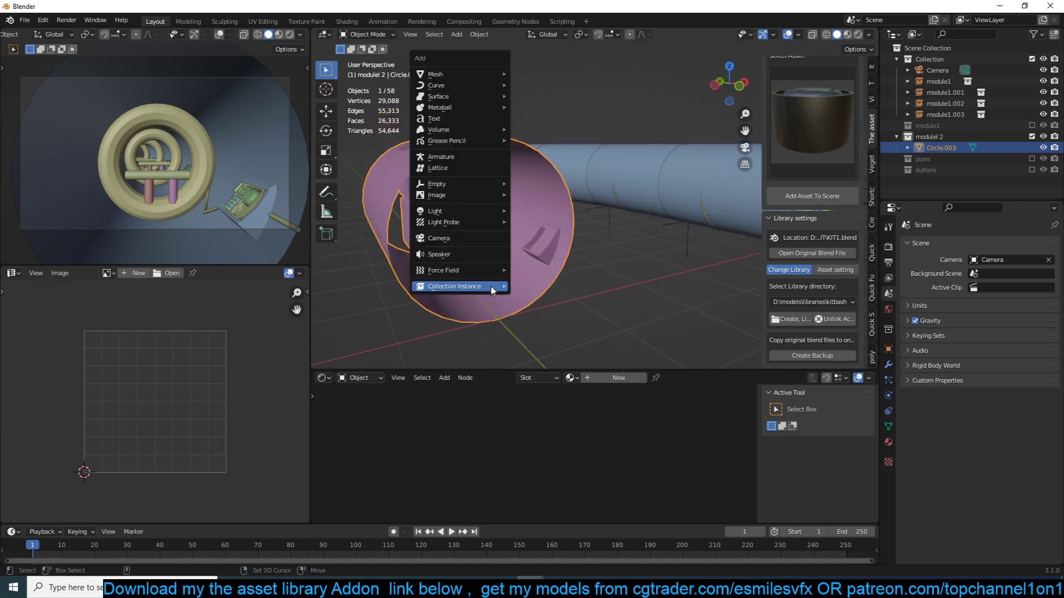
# - Select the module1.001 collection instance in the row of tunnel segments
pyautogui.click(594, 217)
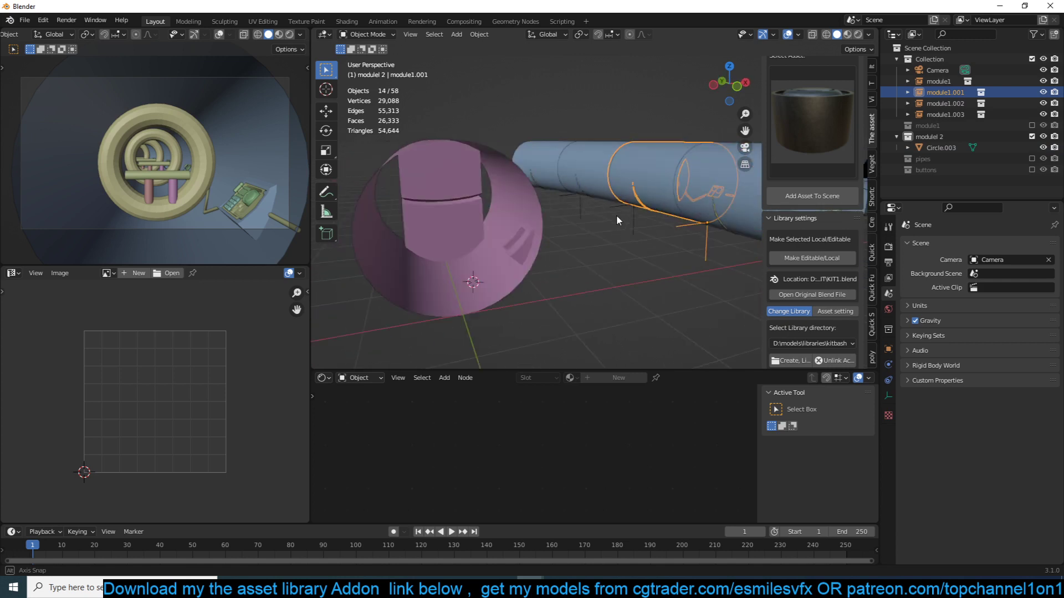
pyautogui.moveTo(617, 220); pyautogui.dragTo(619, 218, button='middle')
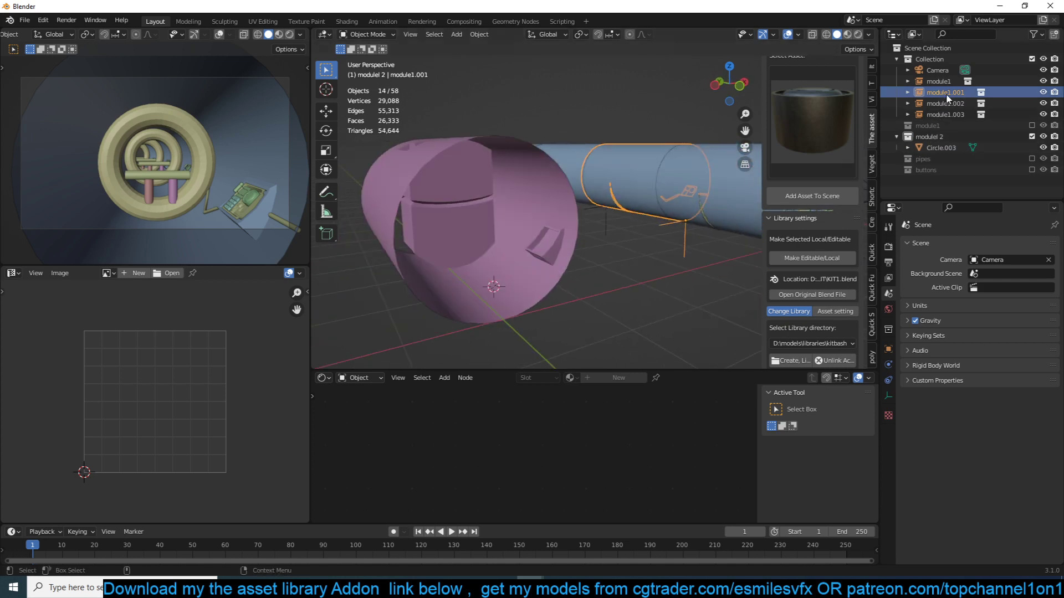
pyautogui.moveTo(665, 221); pyautogui.dragTo(687, 214, button='middle')
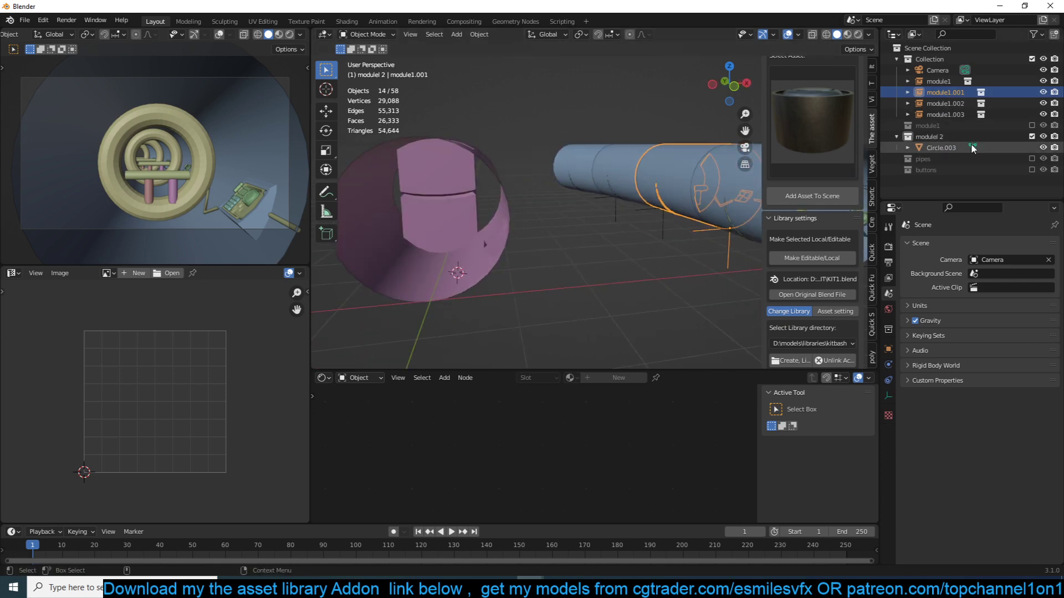
# - Include the module1 collection, duplicate its buttons instance in place, and move the copy to the modulel 2 collection
pyautogui.click(1031, 125)
pyautogui.moveTo(487, 233); pyautogui.dragTo(572, 246, button='middle')
pyautogui.click(573, 244)
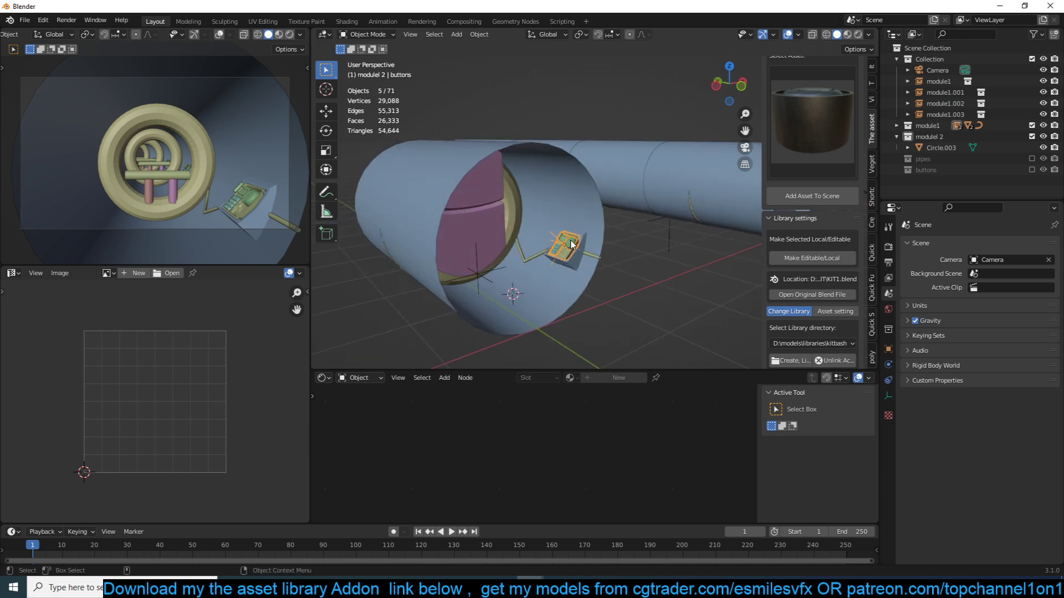
pyautogui.hotkey('shift', 'd')
pyautogui.press('Escape')
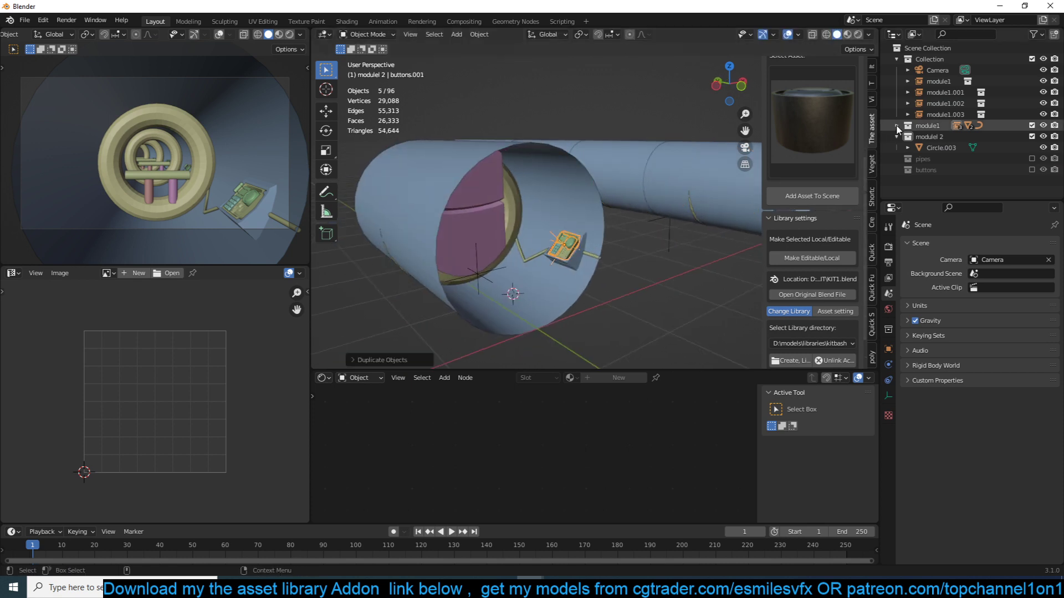
pyautogui.press('m')
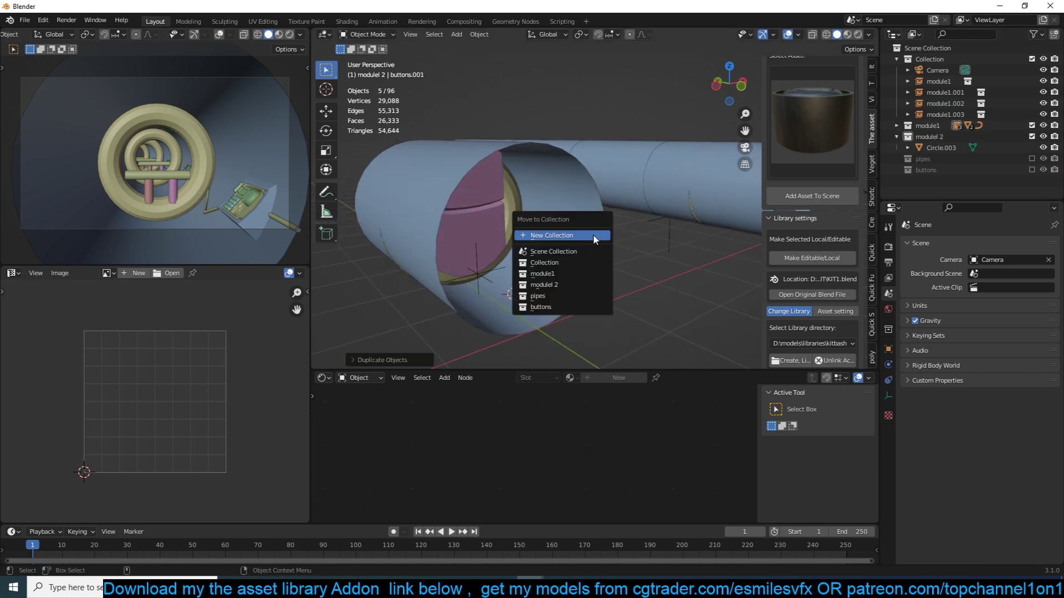
pyautogui.click(574, 285)
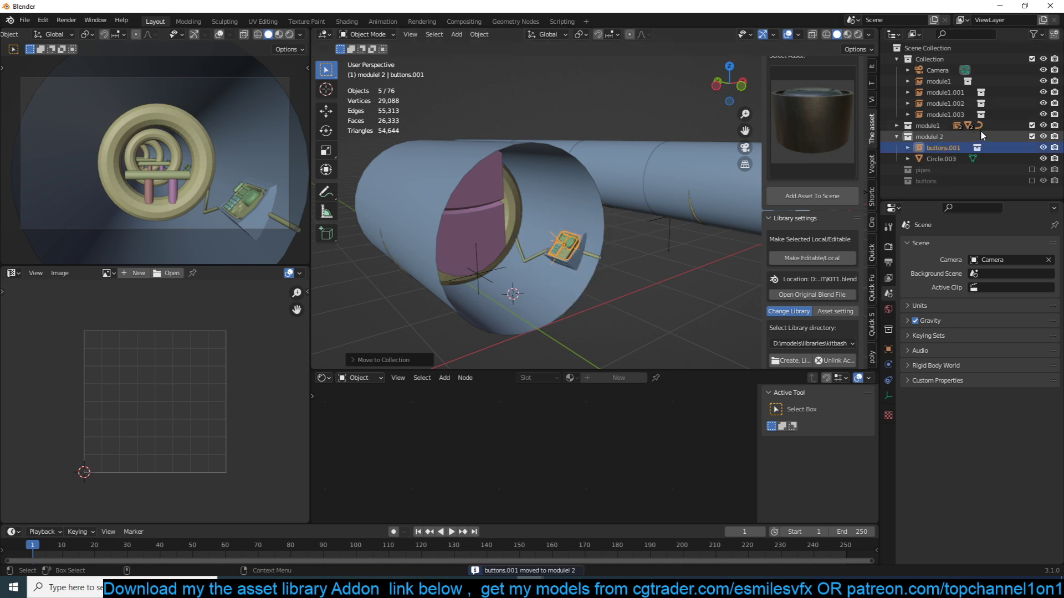
# - Exclude the module1 and modulel 2 source collections from the view layer
pyautogui.click(1031, 125)
pyautogui.click(1032, 136)
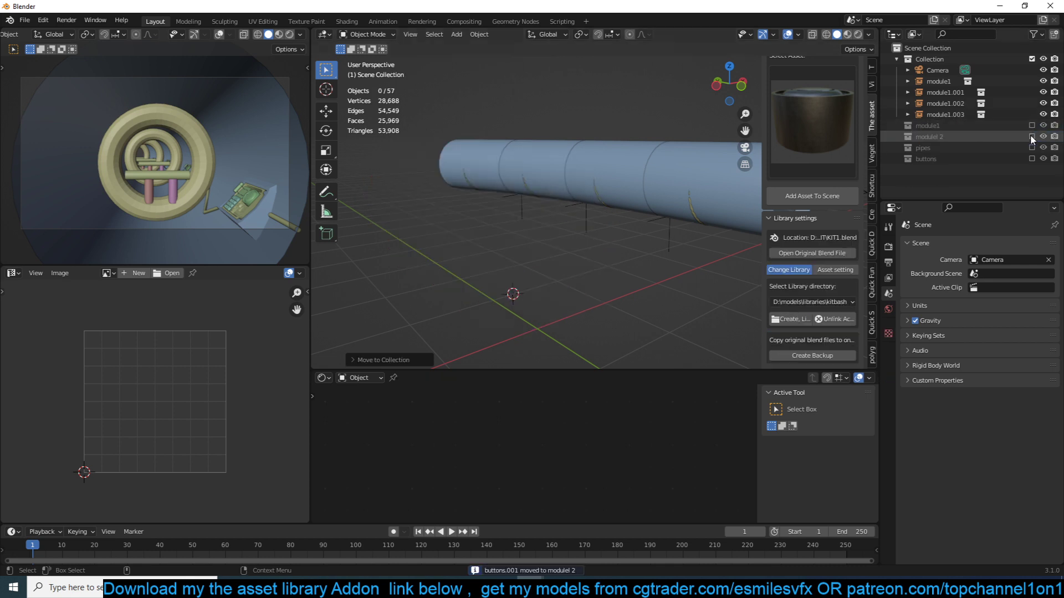
pyautogui.click(1030, 135)
pyautogui.click(1030, 136)
pyautogui.click(1031, 125)
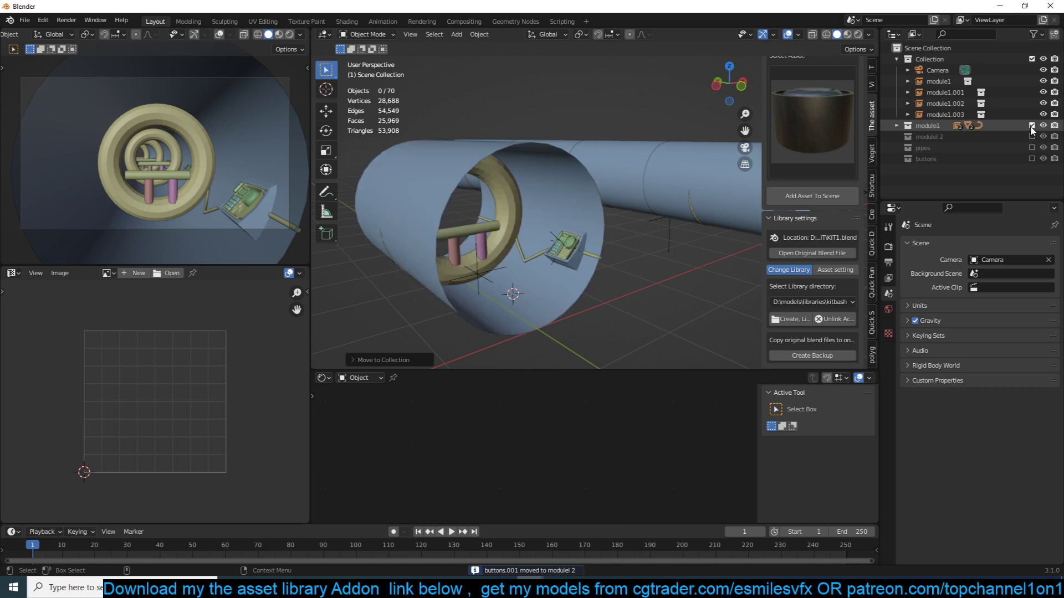
pyautogui.click(1032, 136)
pyautogui.click(1032, 136)
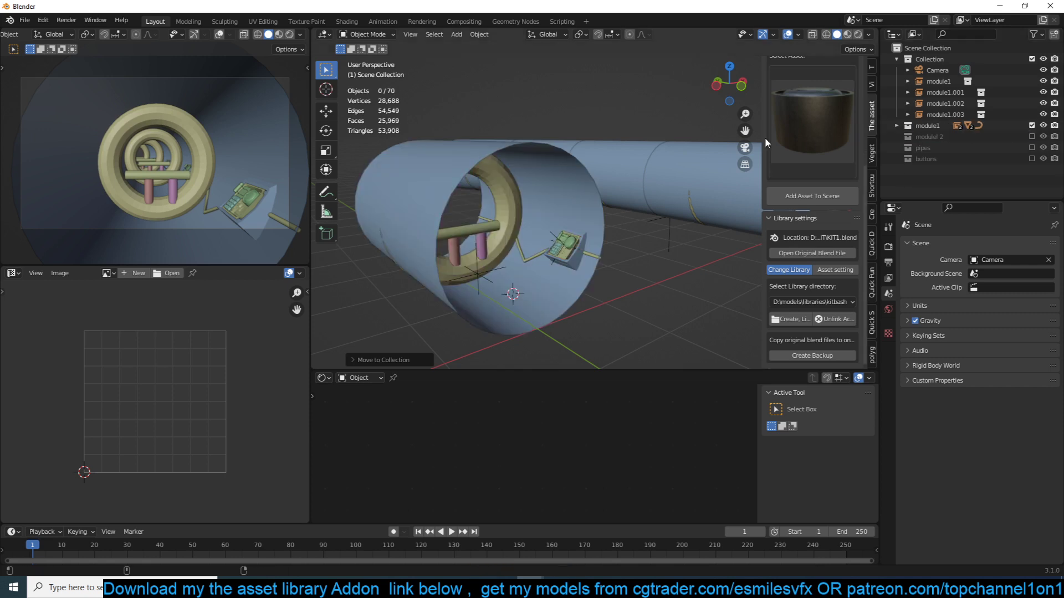
pyautogui.moveTo(637, 166); pyautogui.dragTo(807, 177, button='middle')
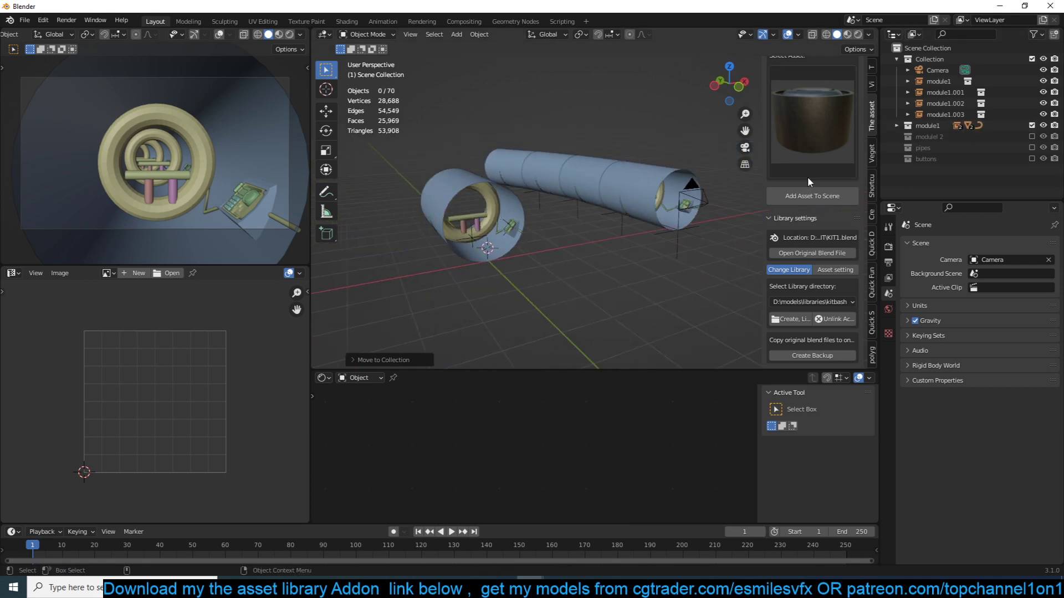
pyautogui.click(1032, 126)
# - Add a collection instance of modulel 2 at the 3D cursor
pyautogui.hotkey('shift', 'a')
pyautogui.moveTo(502, 255)
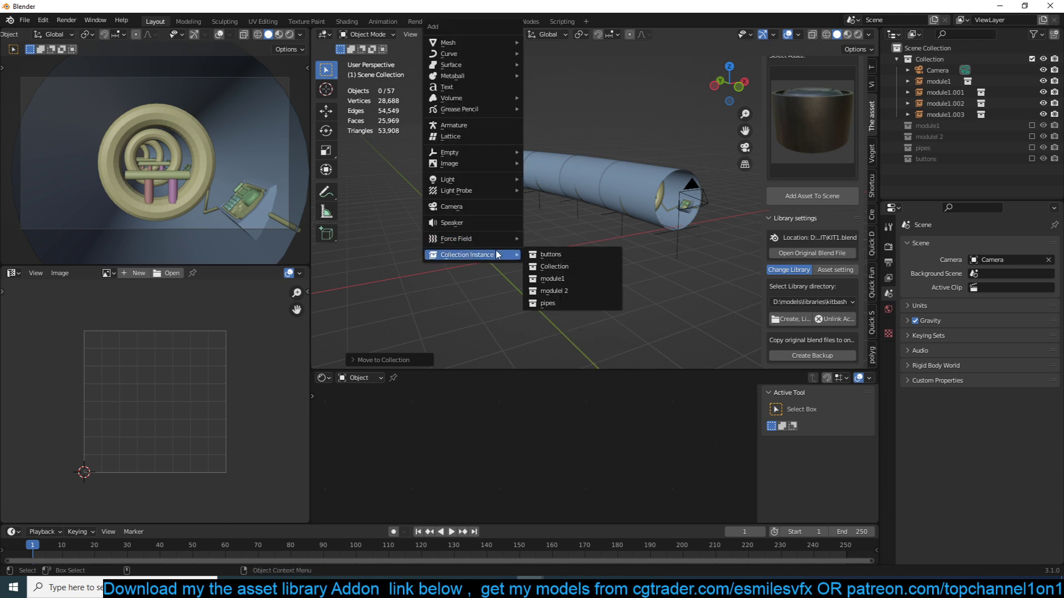
pyautogui.click(583, 291)
pyautogui.scroll(5, 601, 199)
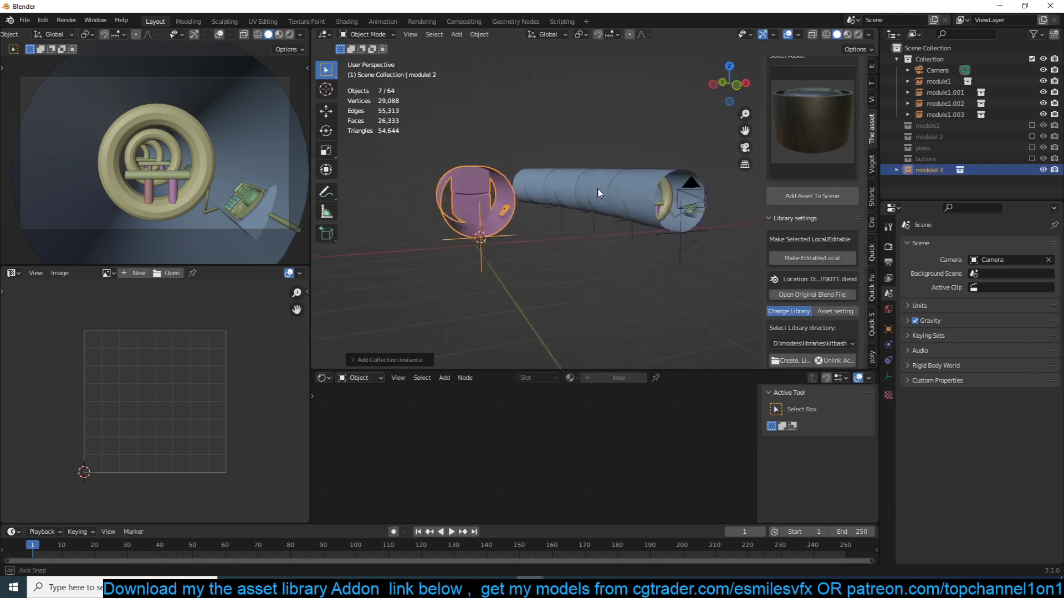
pyautogui.click(514, 219)
pyautogui.moveTo(563, 210)
pyautogui.keyDown('shift'); pyautogui.mouseDown(button='middle')
pyautogui.moveTo(609, 219)
pyautogui.moveTo(624, 205)
pyautogui.moveTo(460, 191)
pyautogui.moveTo(549, 224)
pyautogui.mouseUp(button='middle'); pyautogui.keyUp('shift')
pyautogui.scroll(-4, 619, 211)
# - Try to link the object data of the modulel 2 instance to the module1.001 and module1.003 segments
pyautogui.click(624, 205)
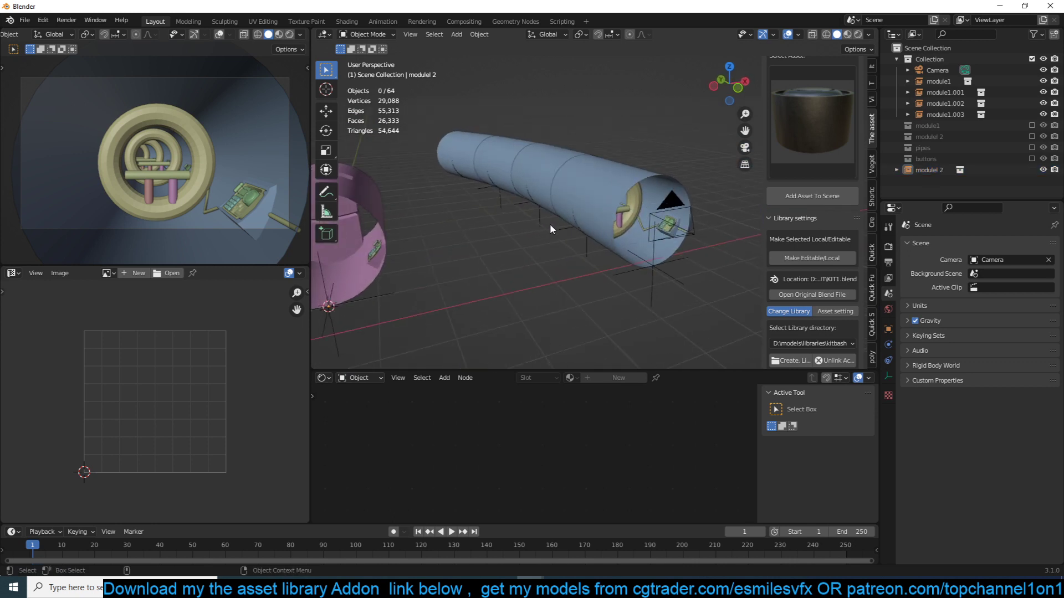
pyautogui.click(541, 183)
pyautogui.keyDown('shift'); pyautogui.click(464, 150); pyautogui.keyUp('shift')
pyautogui.moveTo(408, 227); pyautogui.dragTo(385, 200, button='middle')
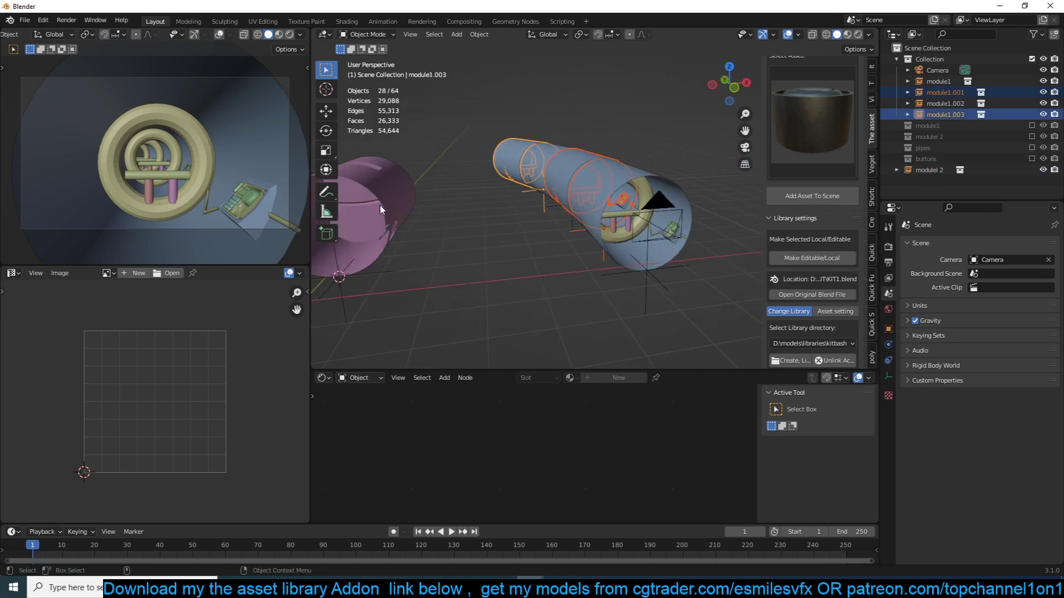
pyautogui.keyDown('shift'); pyautogui.click(385, 199); pyautogui.keyUp('shift')
pyautogui.hotkey('ctrl', 'l')
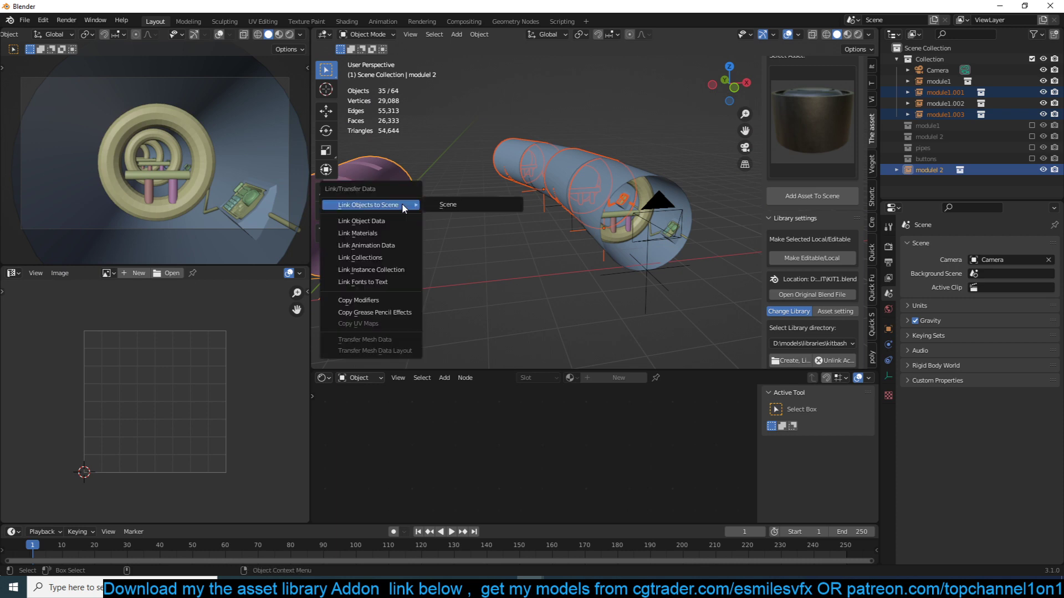
pyautogui.click(361, 220)
pyautogui.moveTo(361, 221); pyautogui.dragTo(593, 210, button='middle')
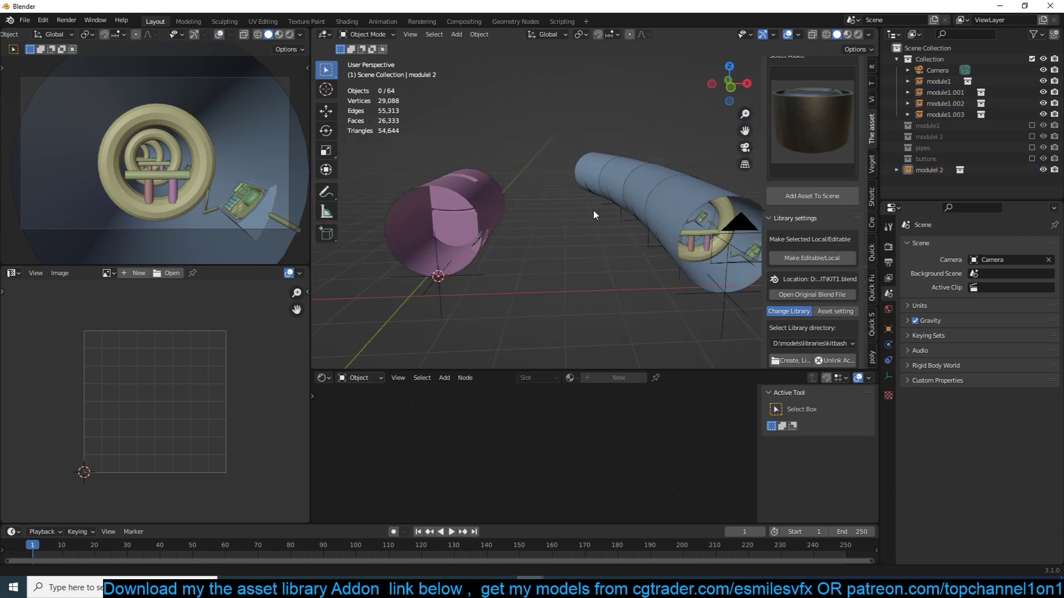
# - Try again to link data from the modulel 2 instance, this time to the module1.001 segment only
pyautogui.click(625, 199)
pyautogui.click(630, 195)
pyautogui.keyDown('shift'); pyautogui.click(463, 231); pyautogui.keyUp('shift')
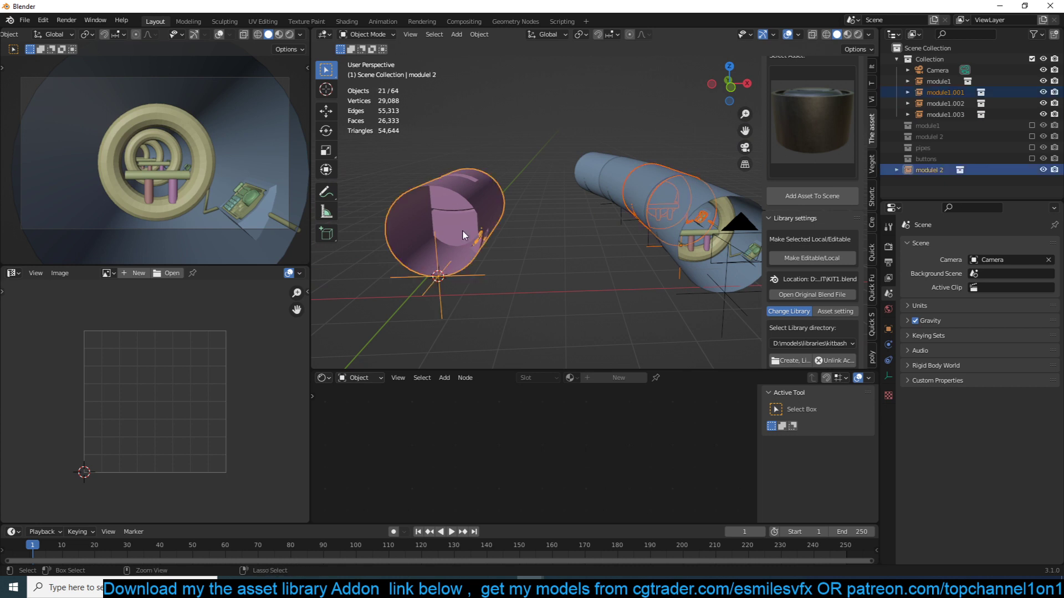
pyautogui.hotkey('ctrl', 'l')
pyautogui.click(462, 229)
pyautogui.moveTo(463, 230); pyautogui.dragTo(480, 215, button='middle')
# - Snap the 3D cursor to the origin of the module1.001 segment and delete that instance
pyautogui.click(599, 182)
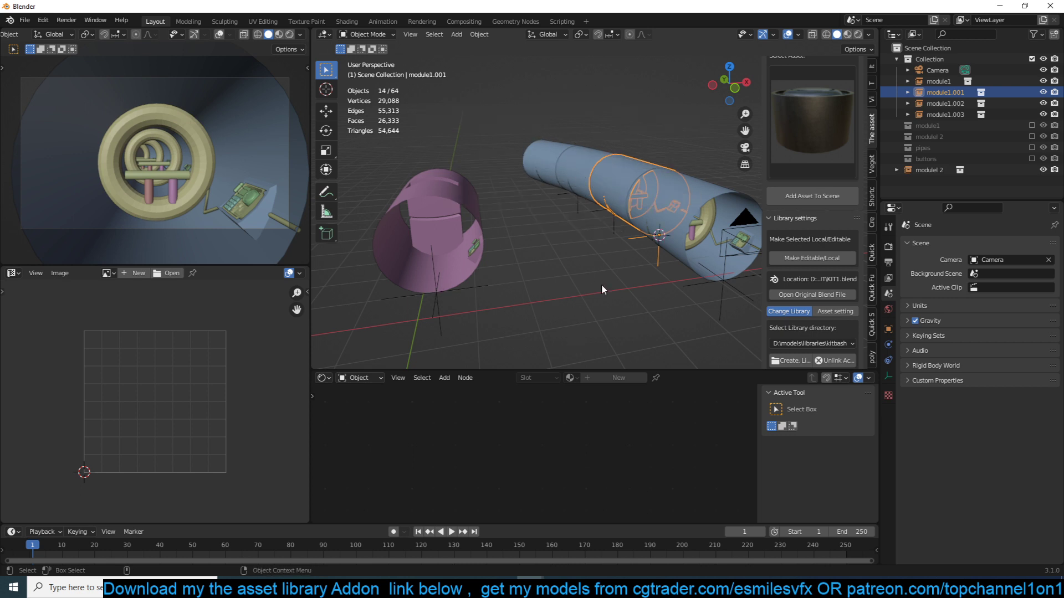
pyautogui.click(630, 166)
pyautogui.press('x')
pyautogui.click(611, 198)
pyautogui.press('x')
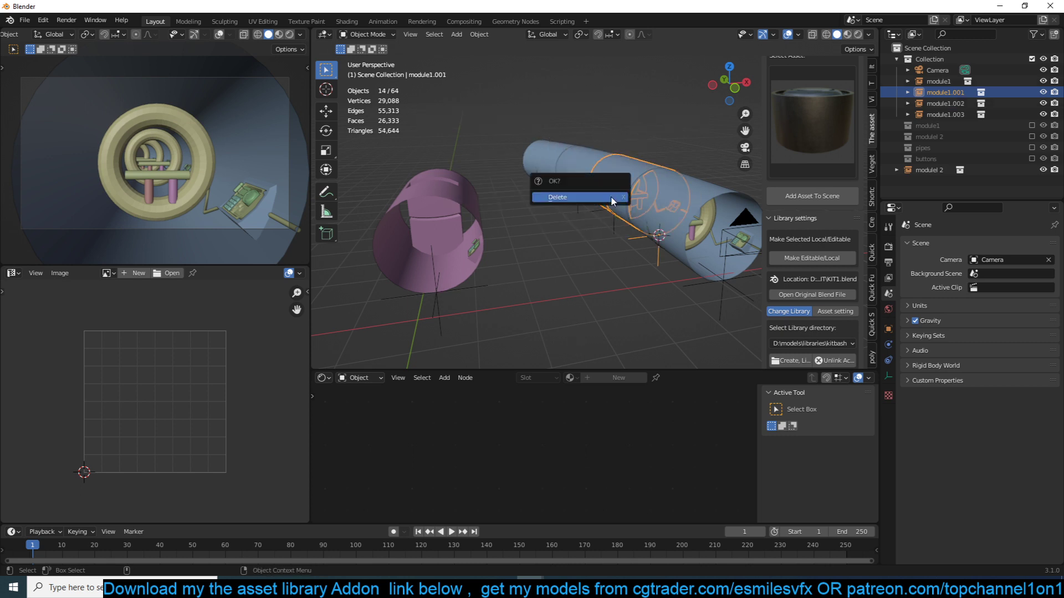
pyautogui.click(610, 198)
# - Snap the modulel 2 instance to the 3D cursor so it fills the gap in the tunnel row
pyautogui.click(456, 217)
pyautogui.hotkey('shift', 's')
pyautogui.click(470, 41)
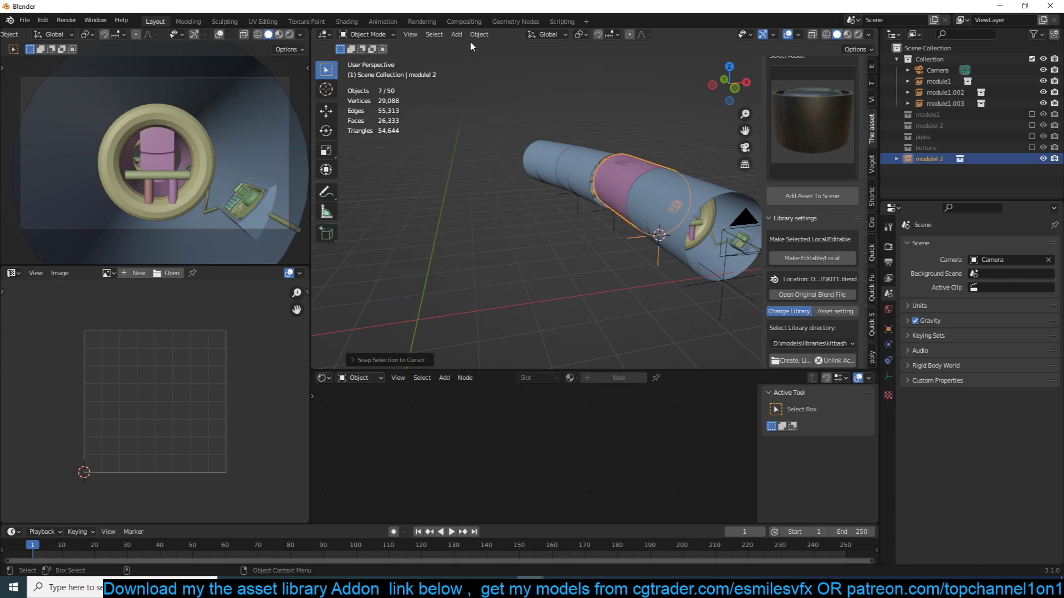
# - Rotate the modulel 2 instance in the top view so it lines up with the neighbouring tunnel segments
pyautogui.press('KP_7')
pyautogui.press('KP_Decimal')
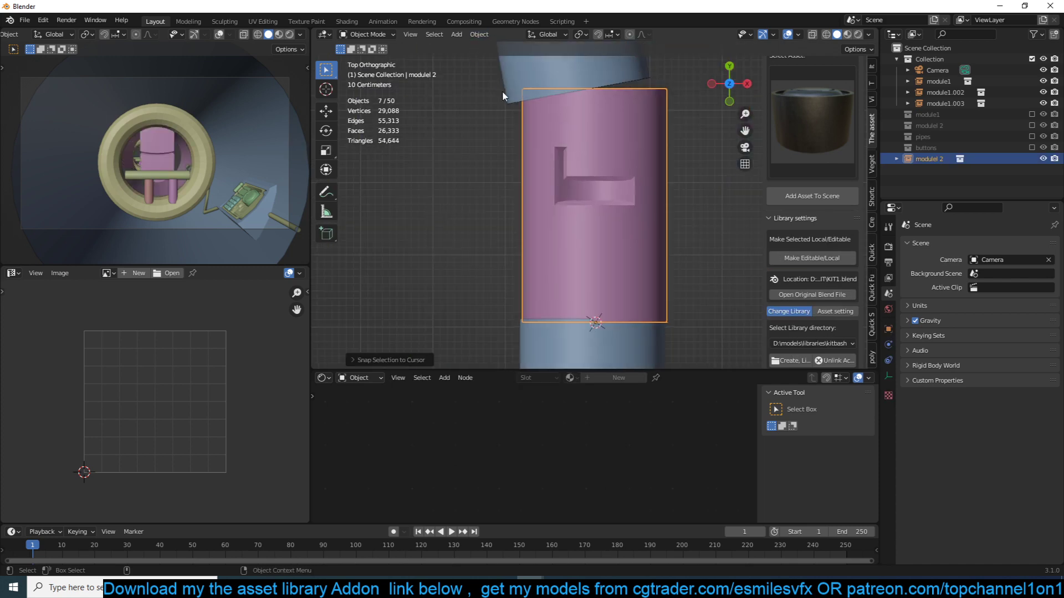
pyautogui.press('r')
pyautogui.click(559, 87)
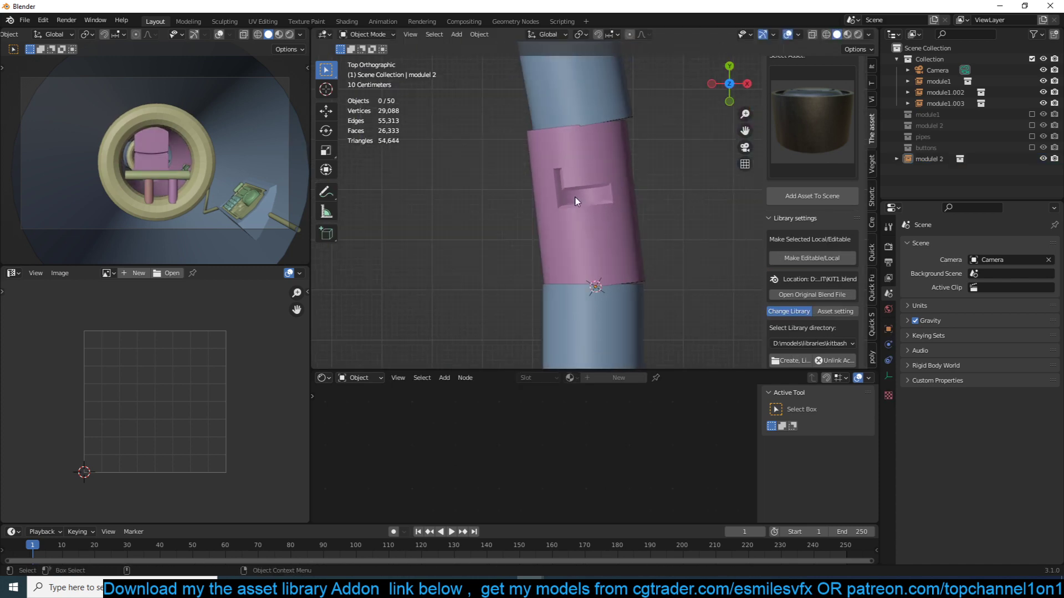
pyautogui.moveTo(558, 87); pyautogui.dragTo(608, 177, button='middle')
pyautogui.click(524, 155)
pyautogui.scroll(-2, 524, 155)
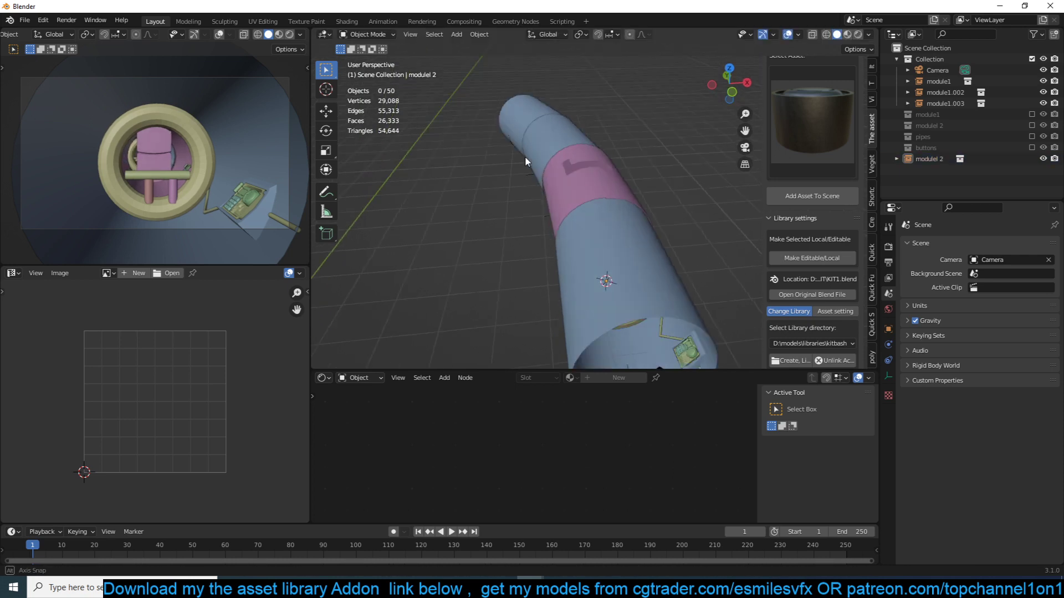
pyautogui.moveTo(524, 155)
pyautogui.mouseDown(button='middle')
pyautogui.moveTo(515, 133)
pyautogui.moveTo(525, 142)
pyautogui.mouseUp(button='middle')
# - Include the module1 and modulel 2 source collections to compare them, leaving only module1 enabled
pyautogui.click(1032, 114)
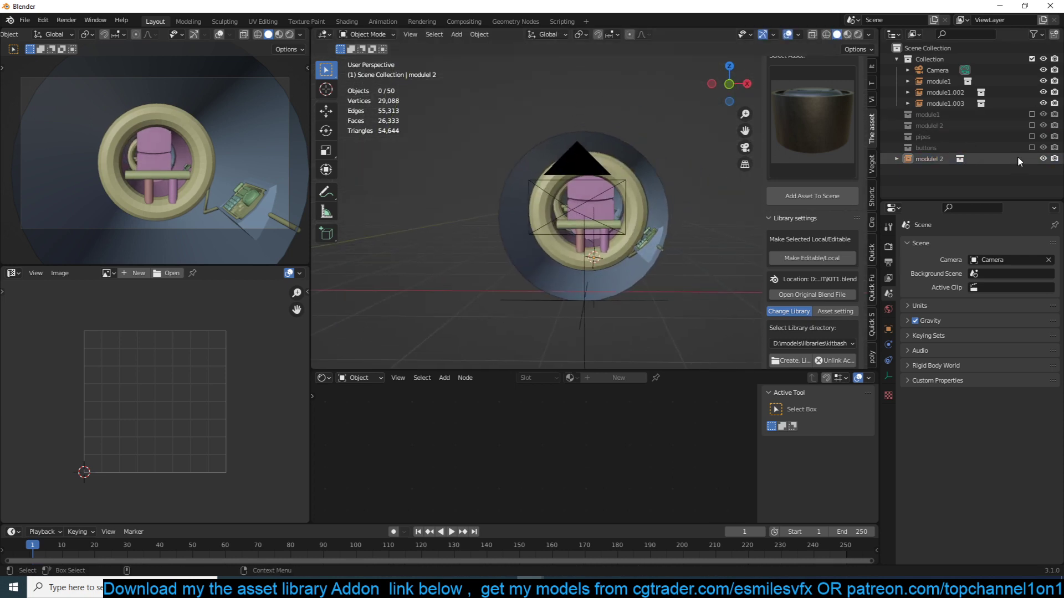
pyautogui.click(1031, 125)
pyautogui.moveTo(615, 188); pyautogui.dragTo(580, 202, button='middle')
pyautogui.scroll(-4, 647, 204)
pyautogui.click(493, 251)
pyautogui.scroll(4, 493, 251)
pyautogui.scroll(5, 586, 226)
pyautogui.scroll(-4, 581, 203)
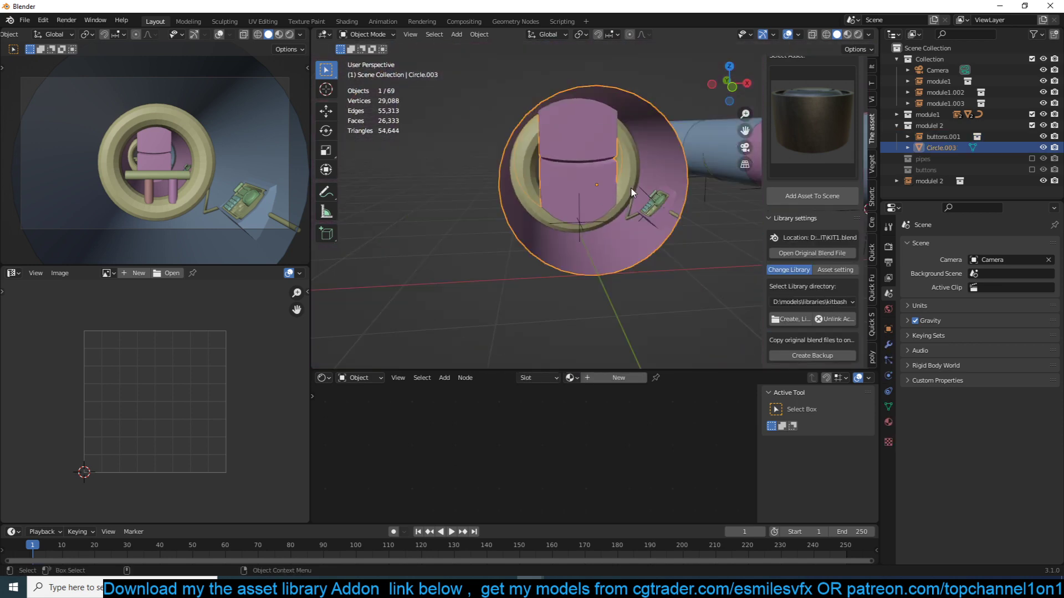
pyautogui.click(1032, 125)
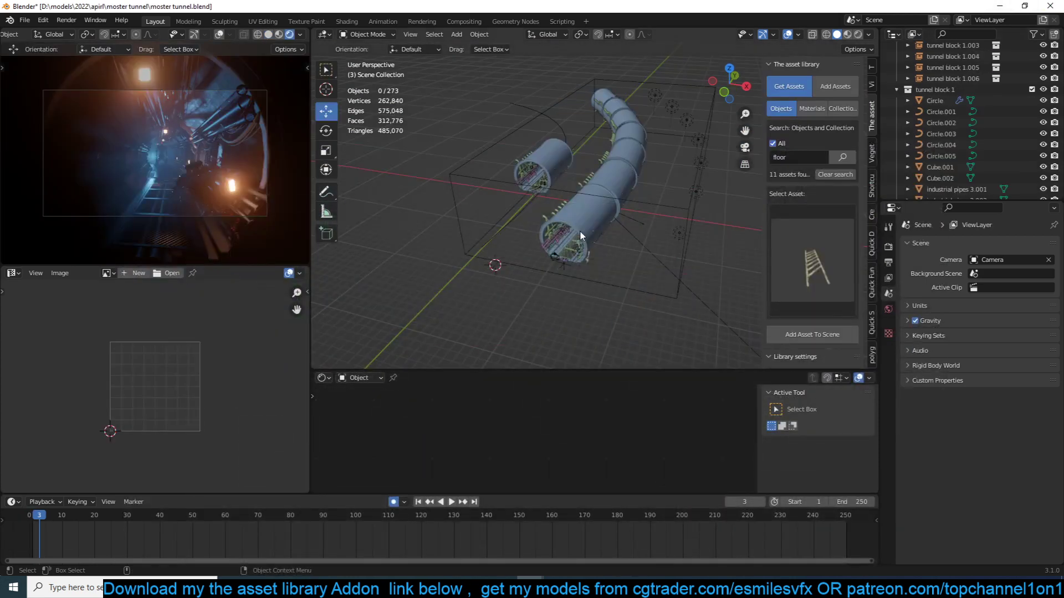
# - Switch to the finished moster tunnel.blend project and examine its tunnel blocks from outside and inside
pyautogui.click(557, 229)
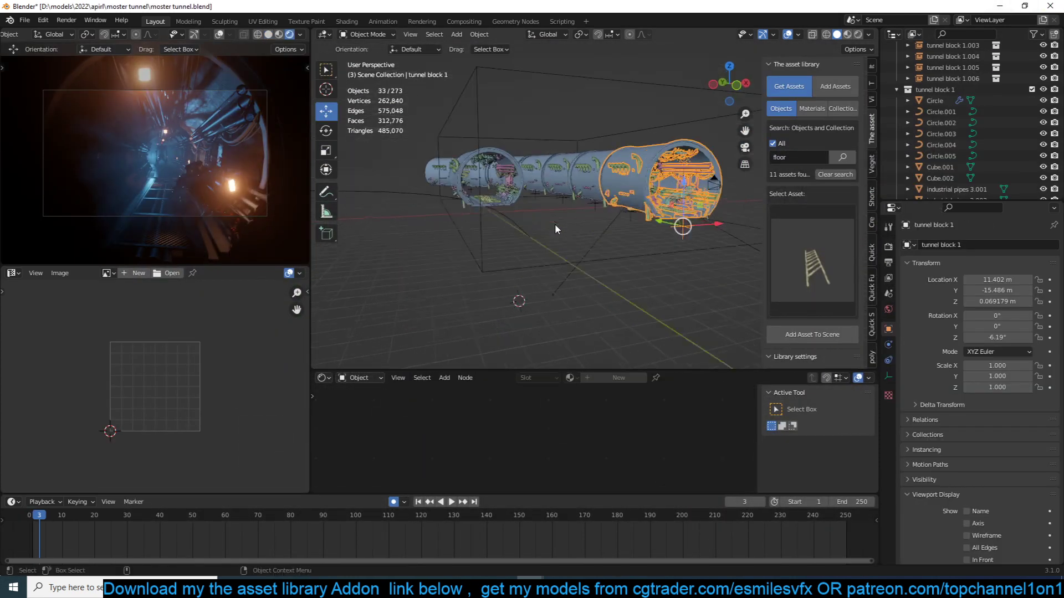
pyautogui.moveTo(557, 229); pyautogui.dragTo(529, 277, button='middle')
pyautogui.scroll(4, 514, 228)
pyautogui.scroll(4, 526, 275)
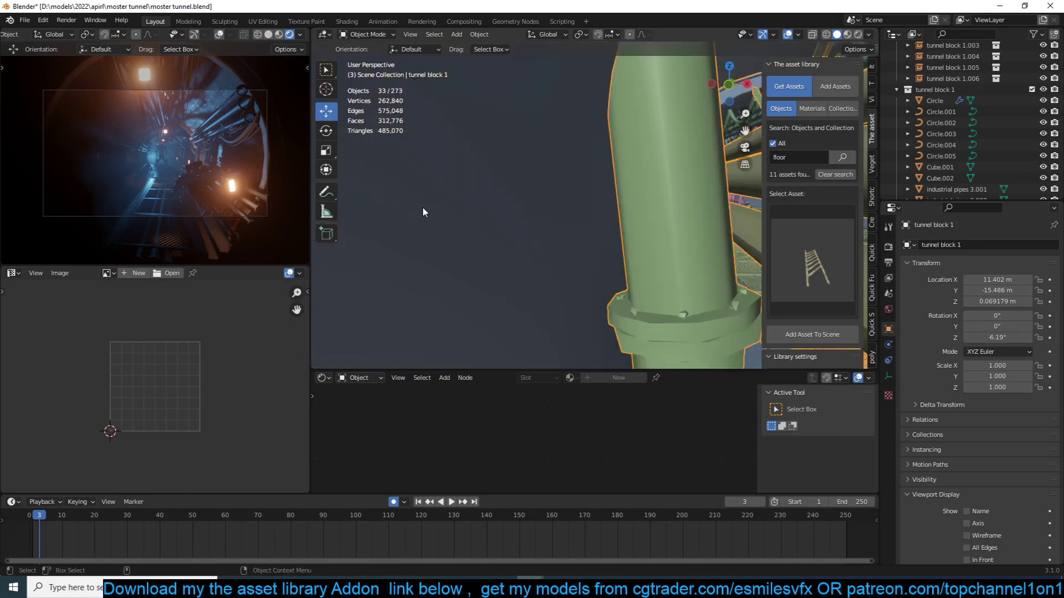
pyautogui.scroll(-6, 422, 212)
pyautogui.moveTo(423, 212); pyautogui.dragTo(562, 215, button='middle')
pyautogui.scroll(-3, 437, 214)
# - Try moving pipe.001 and pipe.002 in the source tunnel block to preview the change across its instances
pyautogui.click(542, 195)
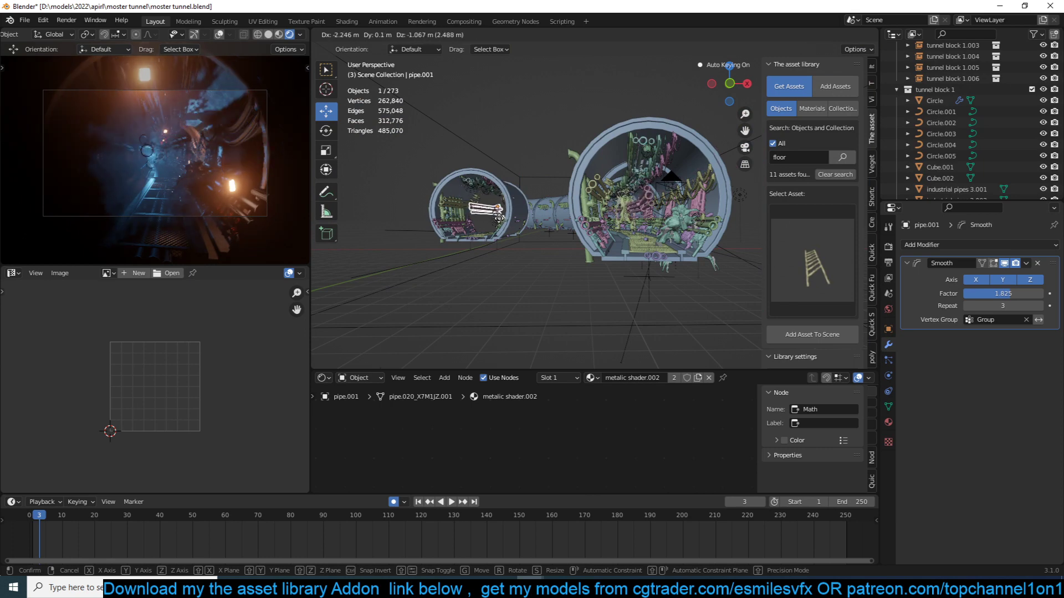
pyautogui.click(459, 208)
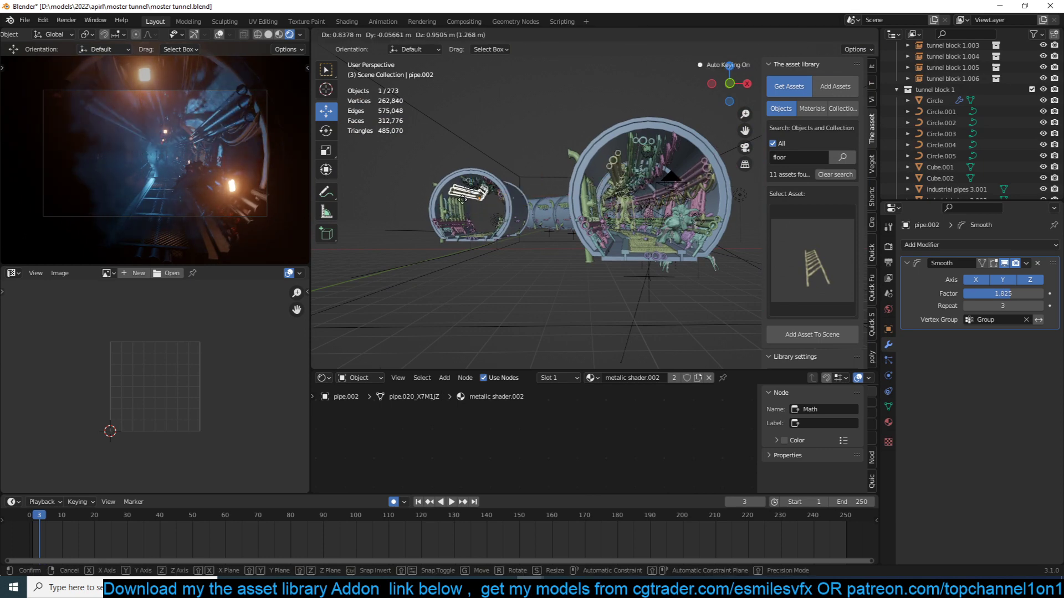
pyautogui.moveTo(608, 198); pyautogui.dragTo(601, 212, button='middle')
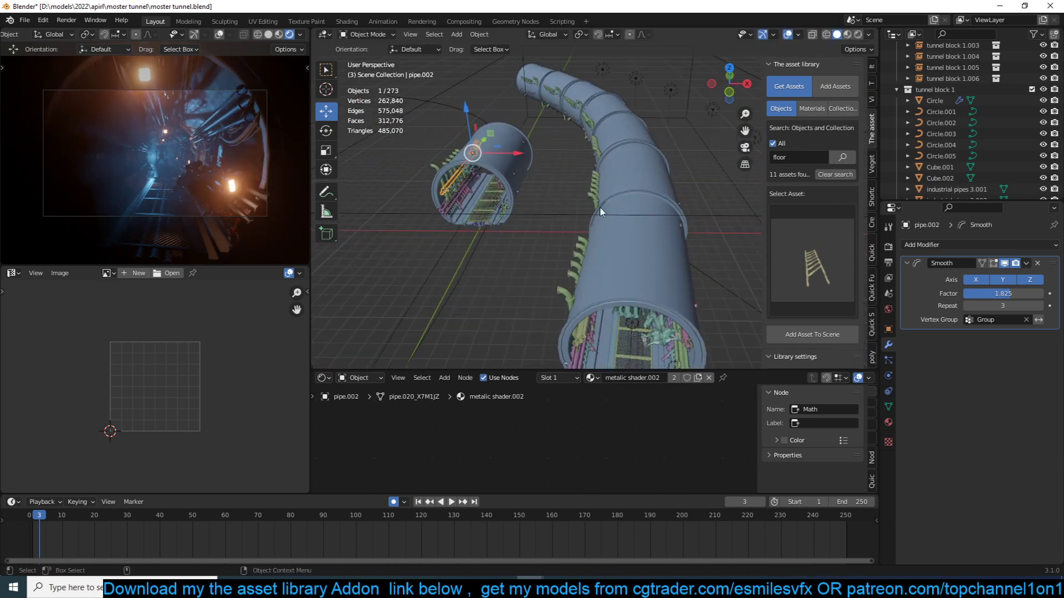
pyautogui.press('KP_Decimal')
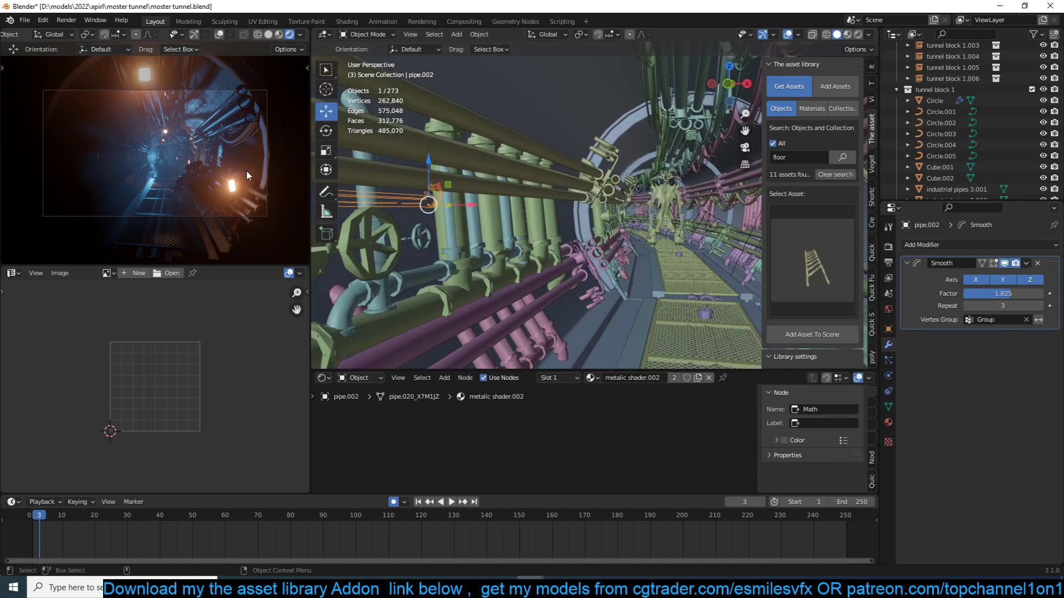
pyautogui.click(522, 187)
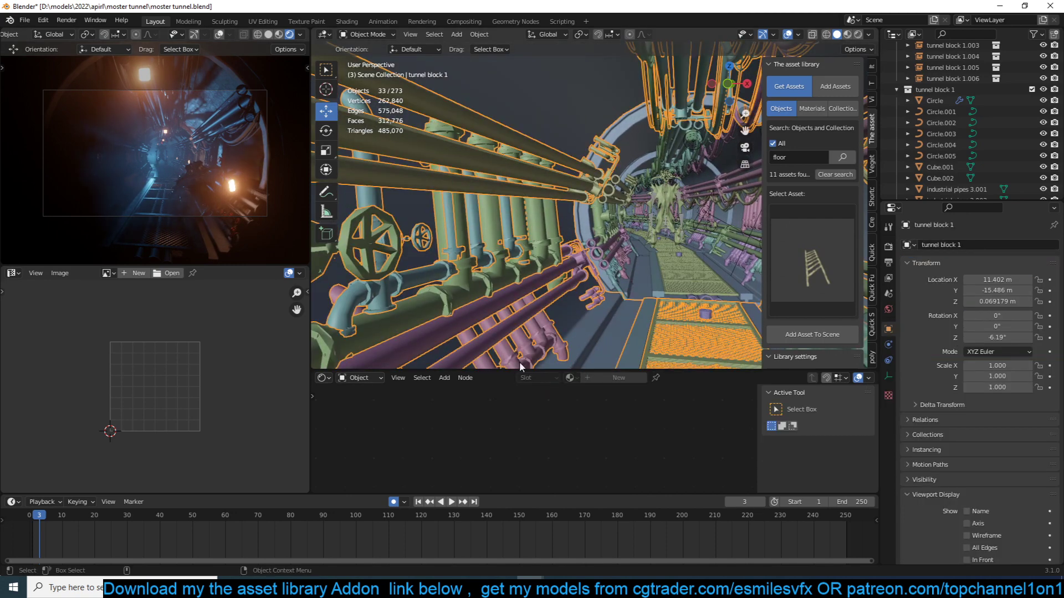
# - View the rendered animation of the finished tunnel
pyautogui.click(557, 587)
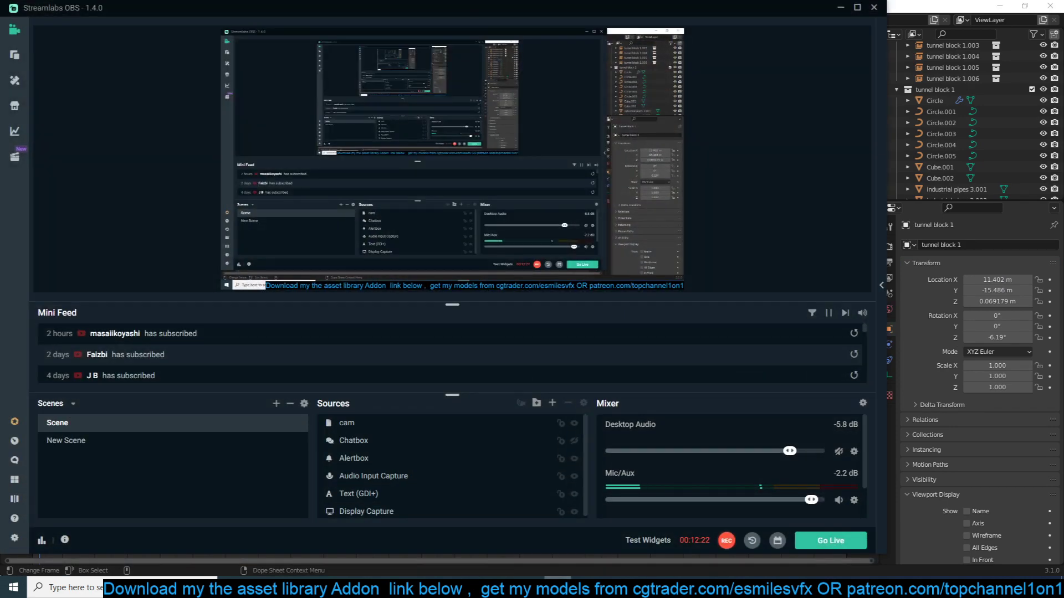
pyautogui.click(557, 587)
pyautogui.click(50, 22)
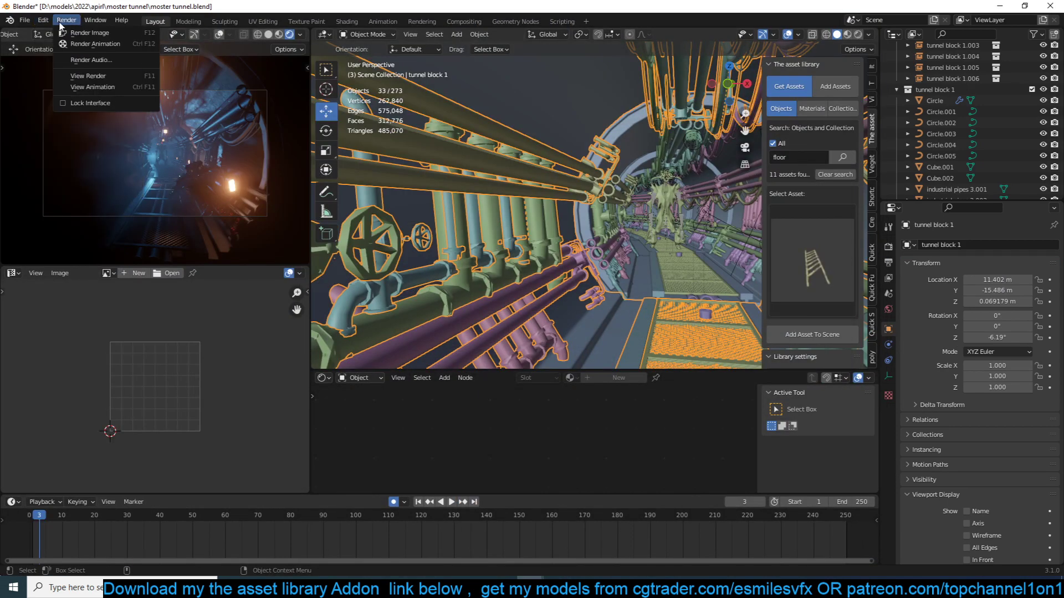
pyautogui.click(94, 87)
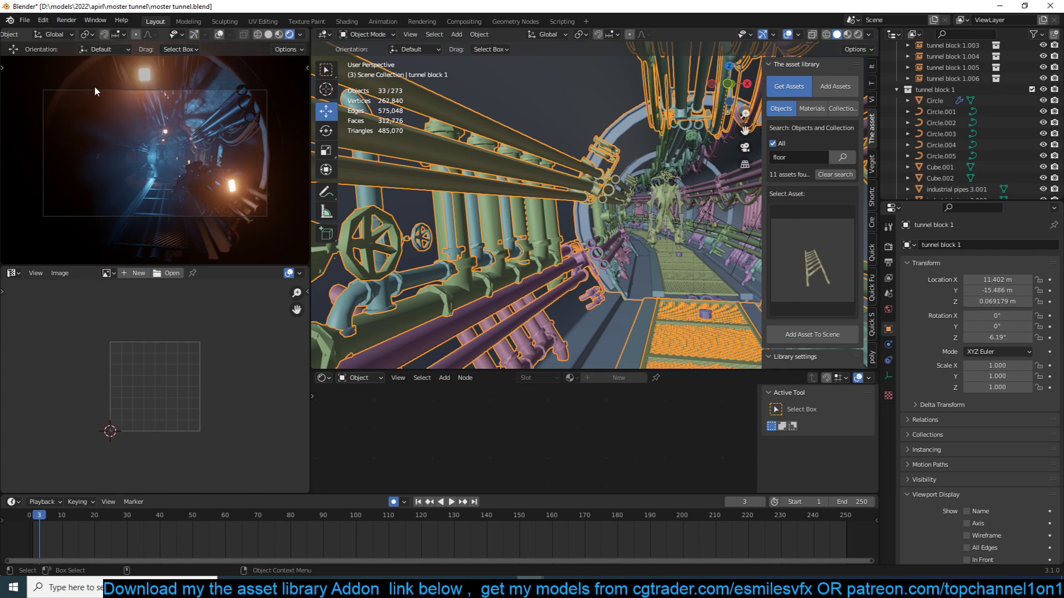